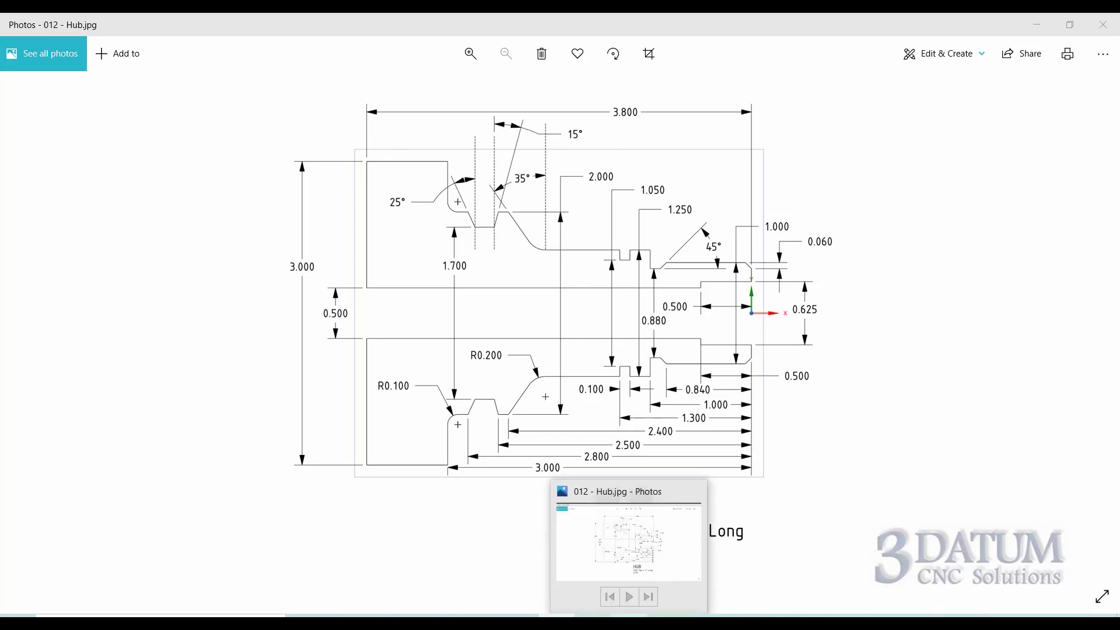
Switch to GibbsCAM and create a new part file named Hub in the 5-02-22 folder.
{"action": "left_click", "coordinate": [630, 622]}
{"action": "left_click", "coordinate": [18, 61]}
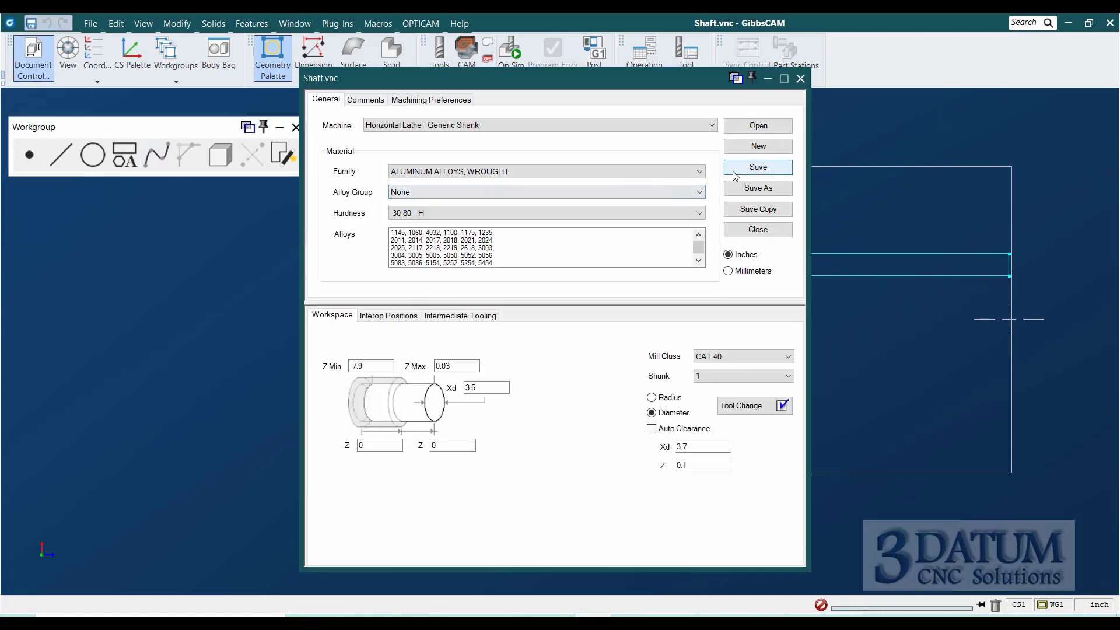
{"action": "left_click", "coordinate": [731, 167]}
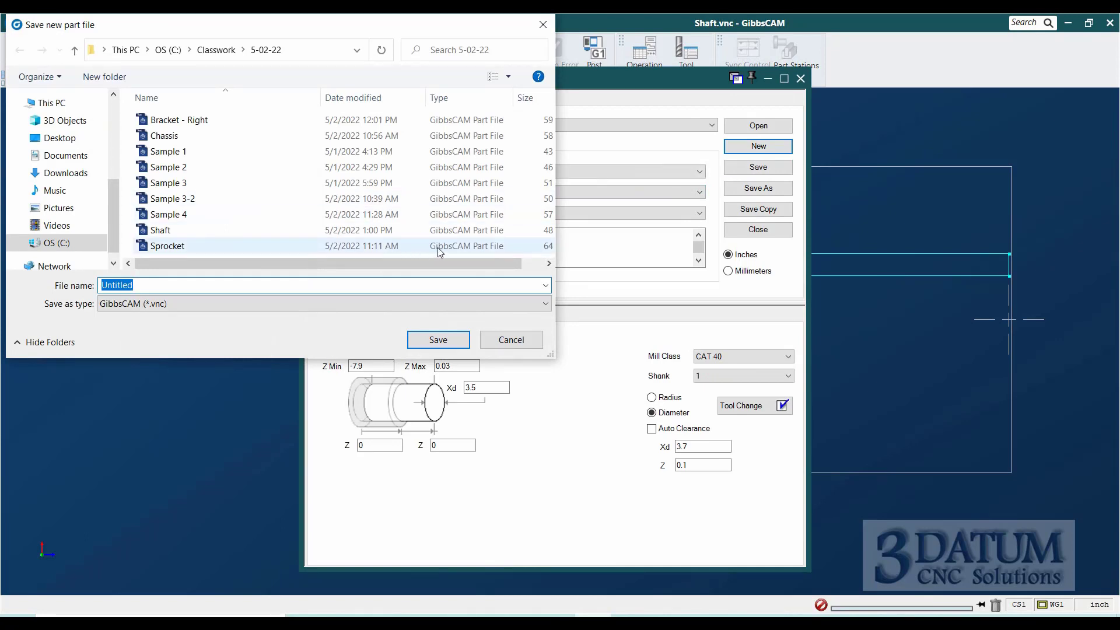
{"action": "double_click", "coordinate": [432, 184]}
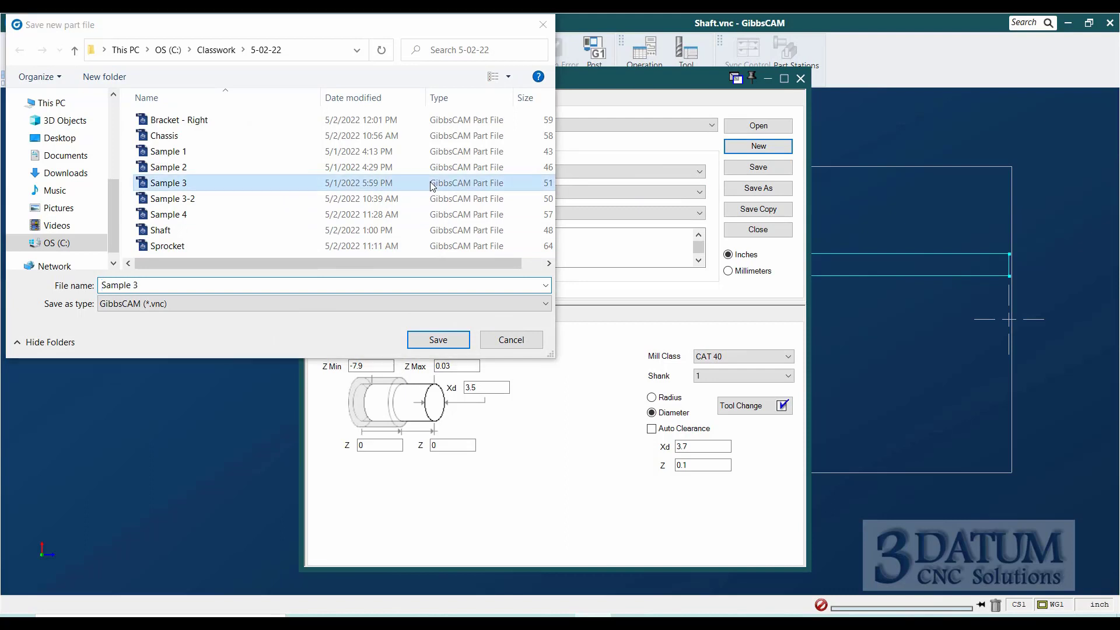
{"action": "left_click", "coordinate": [647, 322]}
{"action": "left_click_drag", "start_coordinate": [136, 286], "coordinate": [98, 286]}
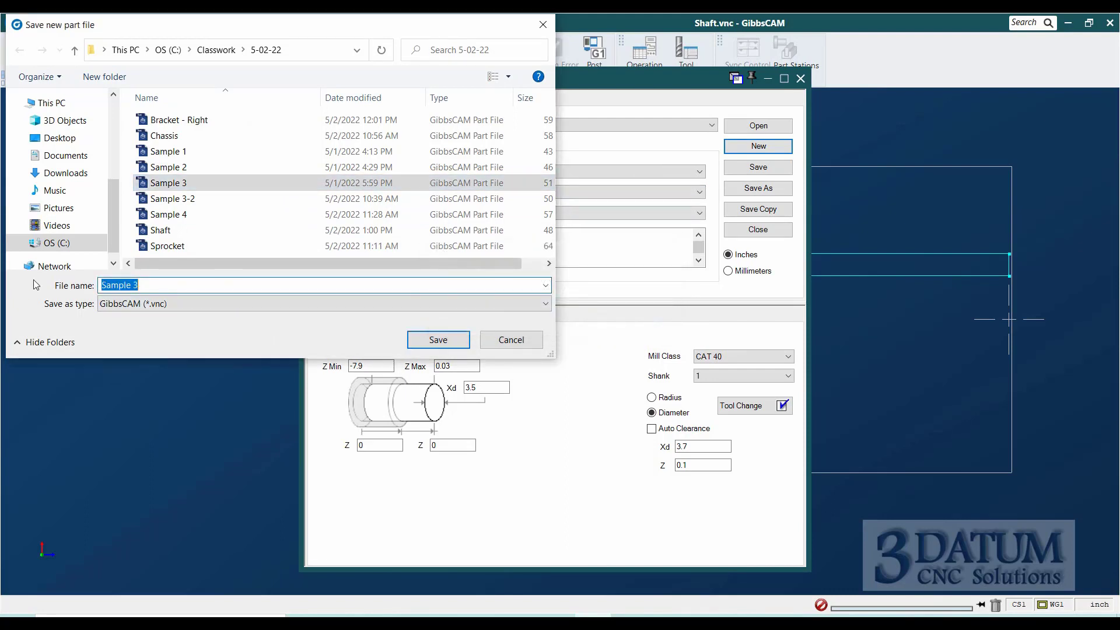
{"action": "type", "text": "Hub"}
{"action": "key", "text": "Return"}
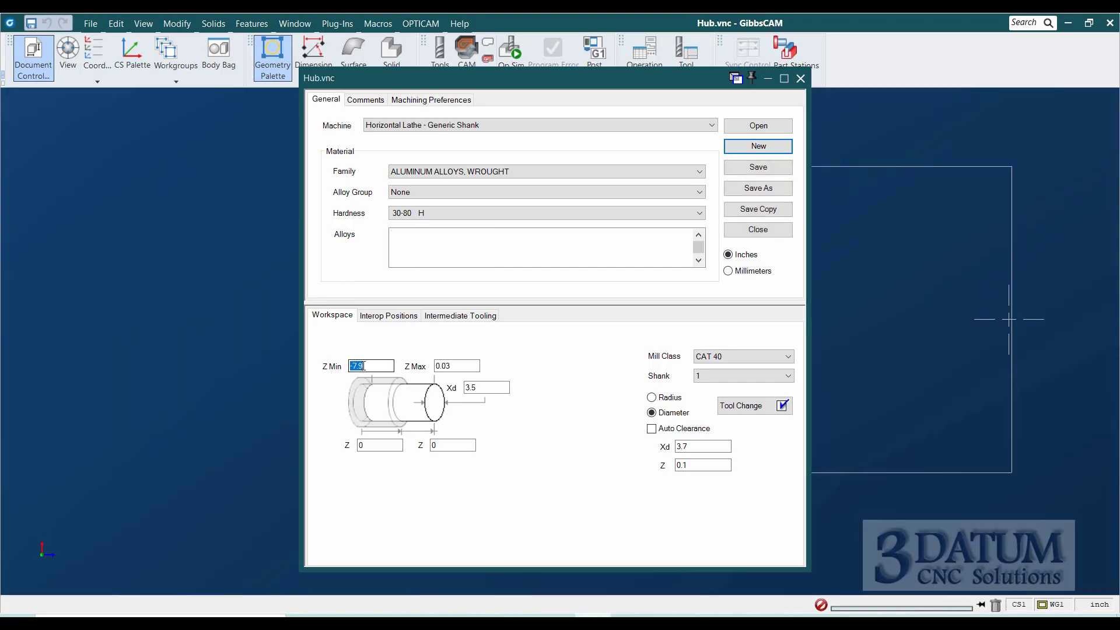
Set the stock's Z Min to -4, save the part and close its document settings.
{"action": "type", "text": "-4"}
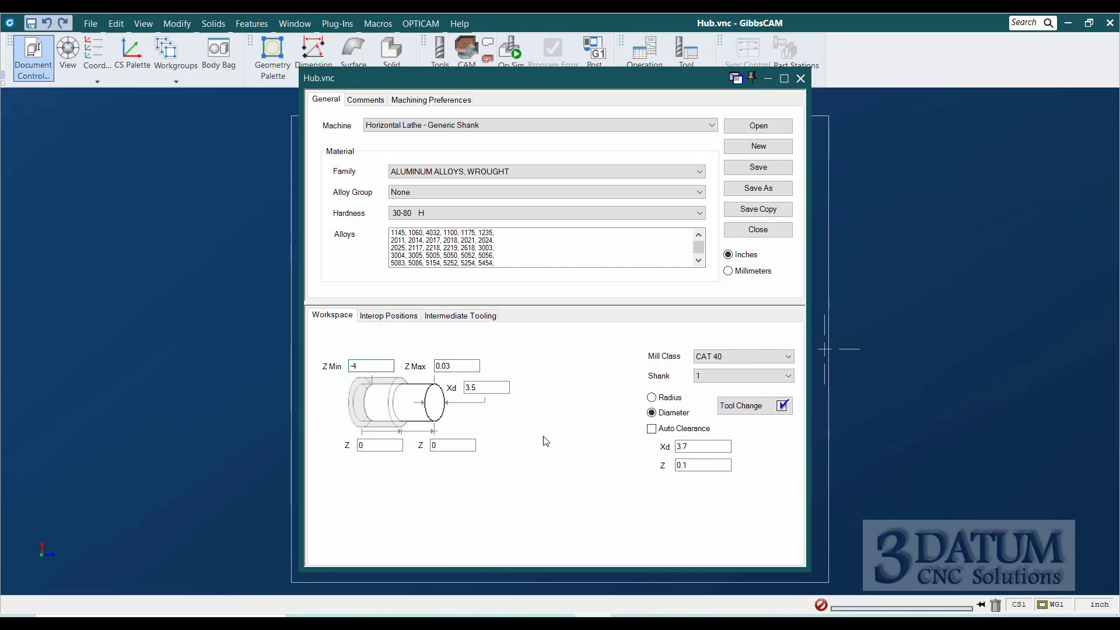
{"action": "left_click", "coordinate": [679, 448]}
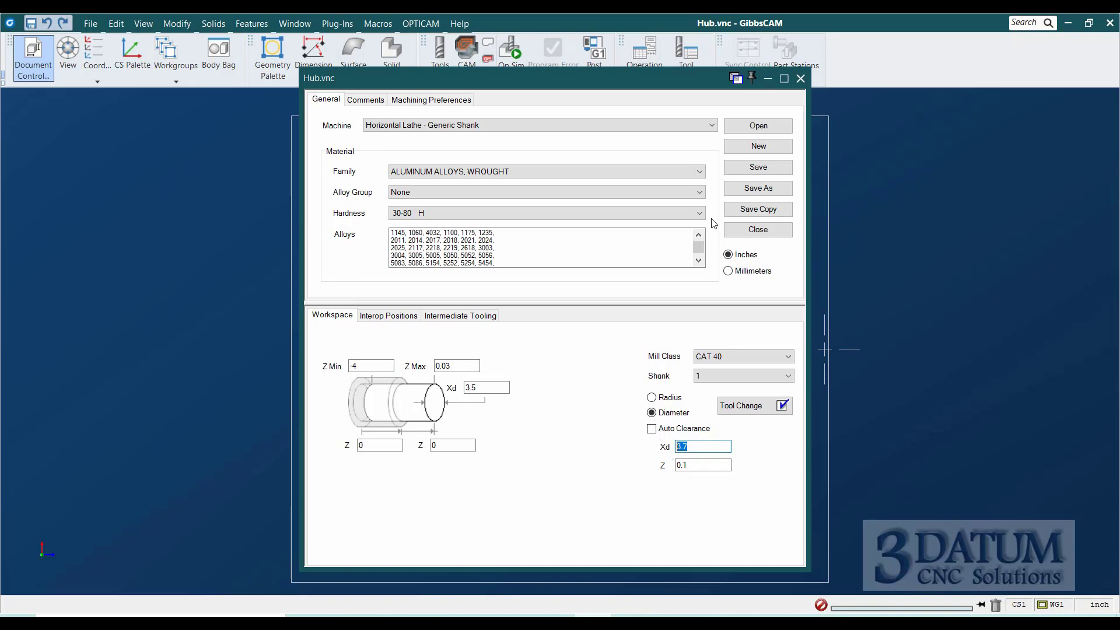
{"action": "left_click", "coordinate": [755, 169]}
{"action": "left_click", "coordinate": [801, 78]}
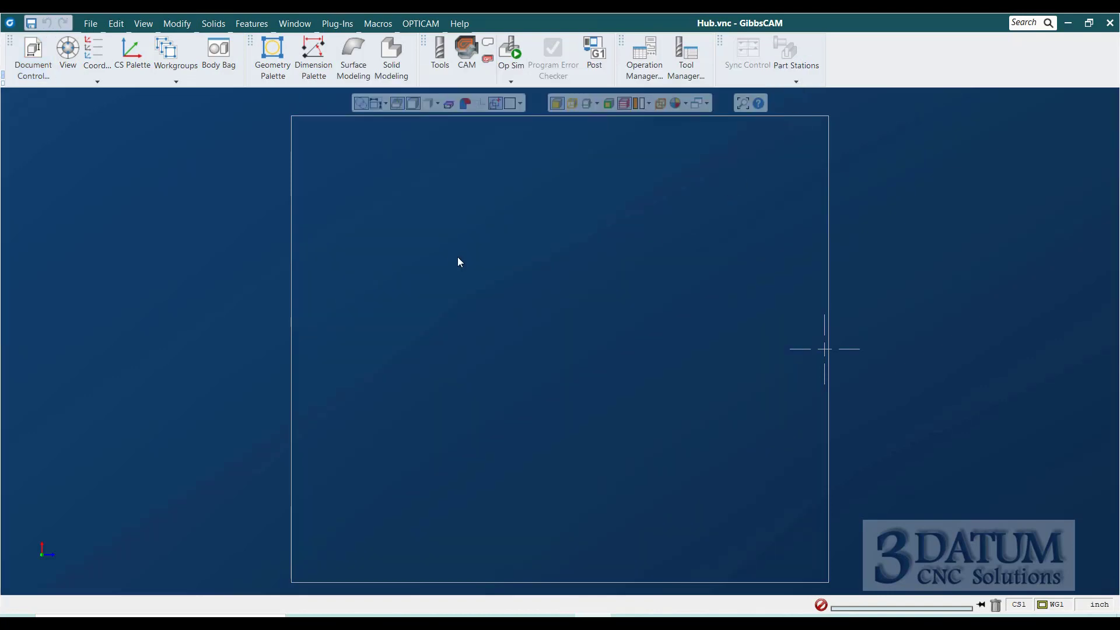
Open Geometry Expert and make its first row a fillet with a radius of .5.
{"action": "left_click", "coordinate": [273, 54]}
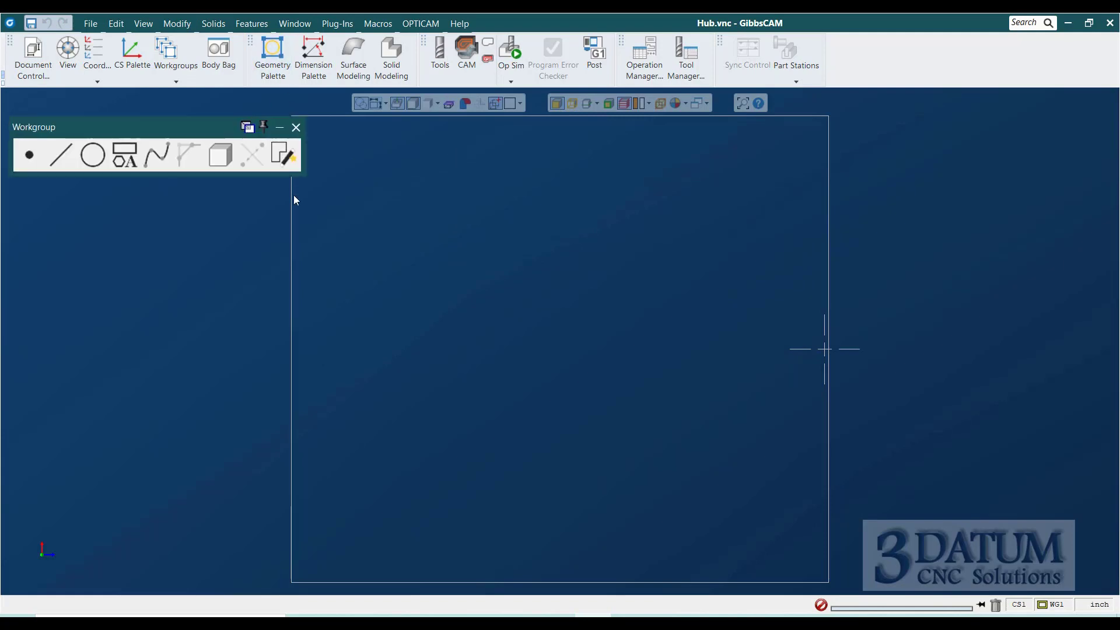
{"action": "left_click", "coordinate": [284, 155]}
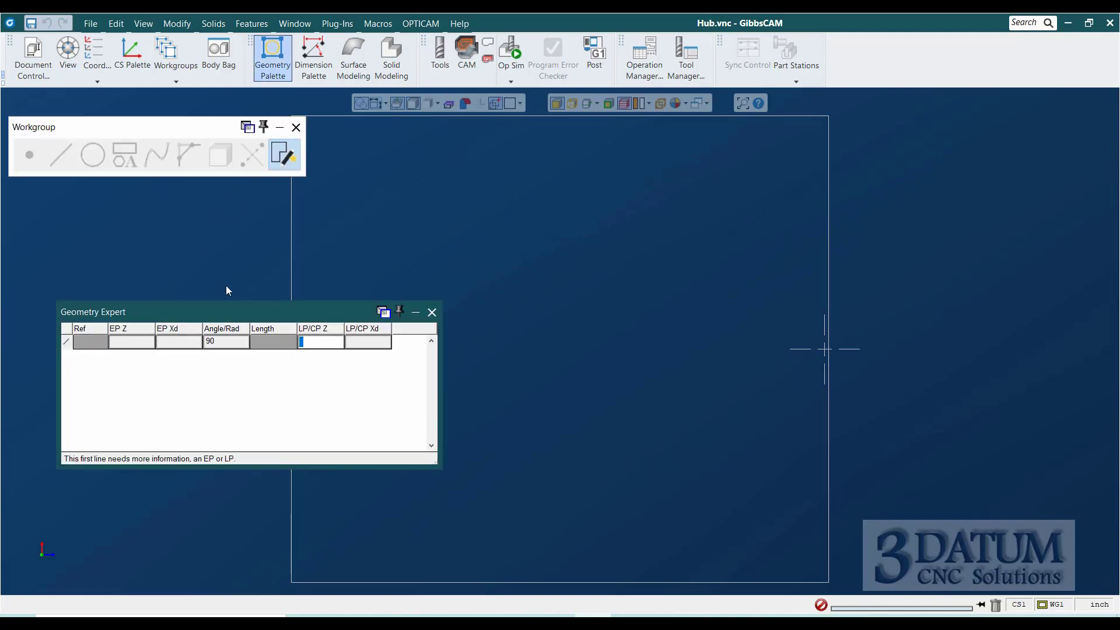
{"action": "left_click_drag", "start_coordinate": [237, 310], "coordinate": [209, 255]}
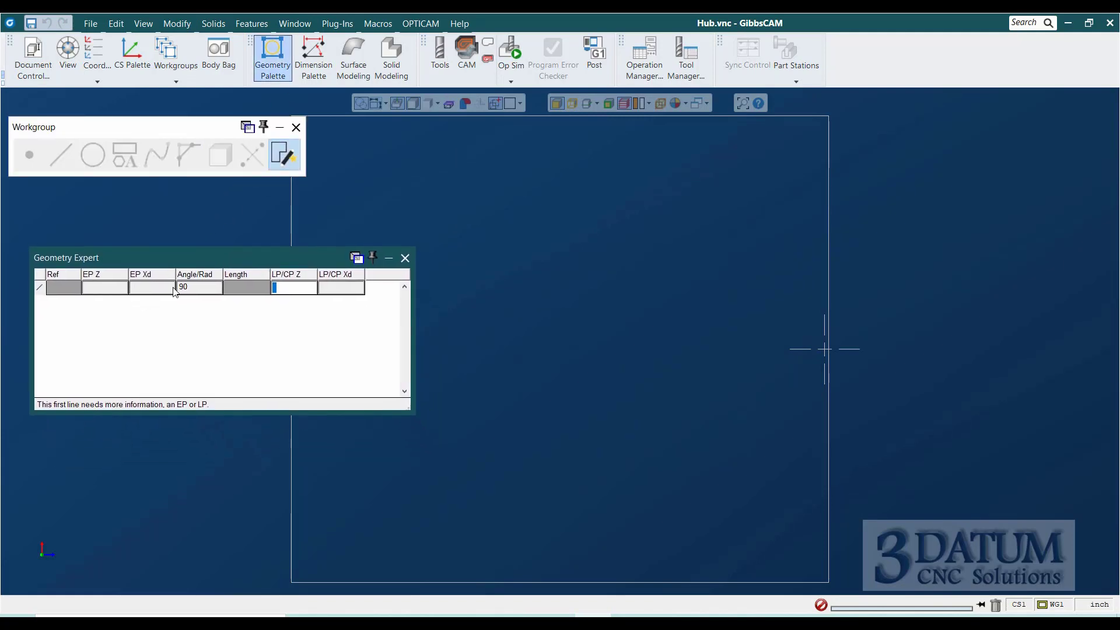
{"action": "left_click", "coordinate": [42, 290]}
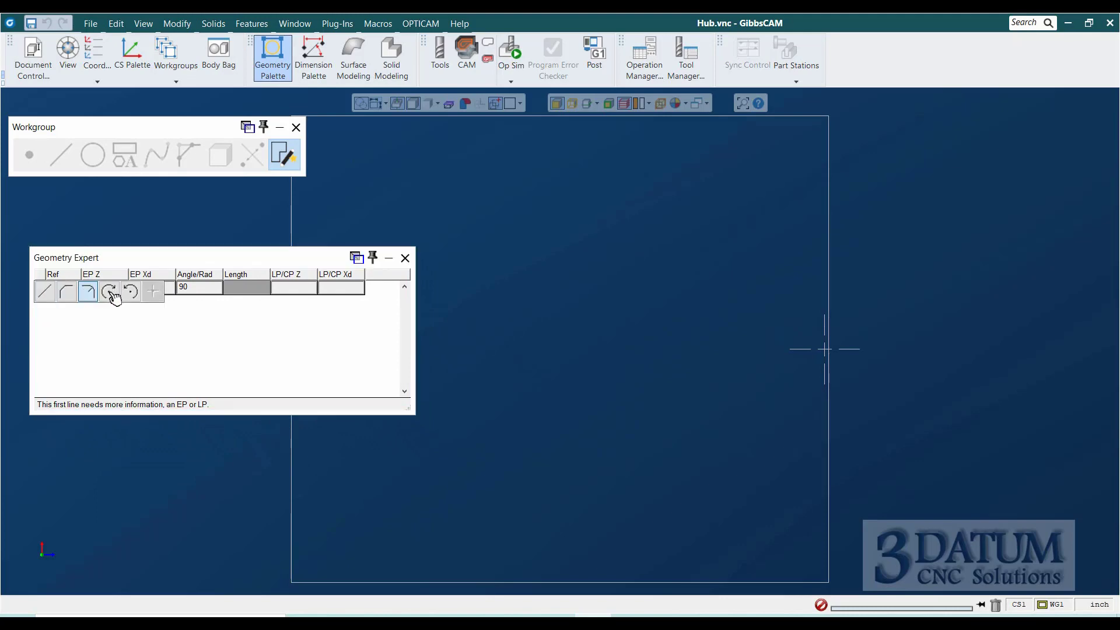
{"action": "left_click", "coordinate": [87, 290]}
{"action": "type", "text": ".5"}
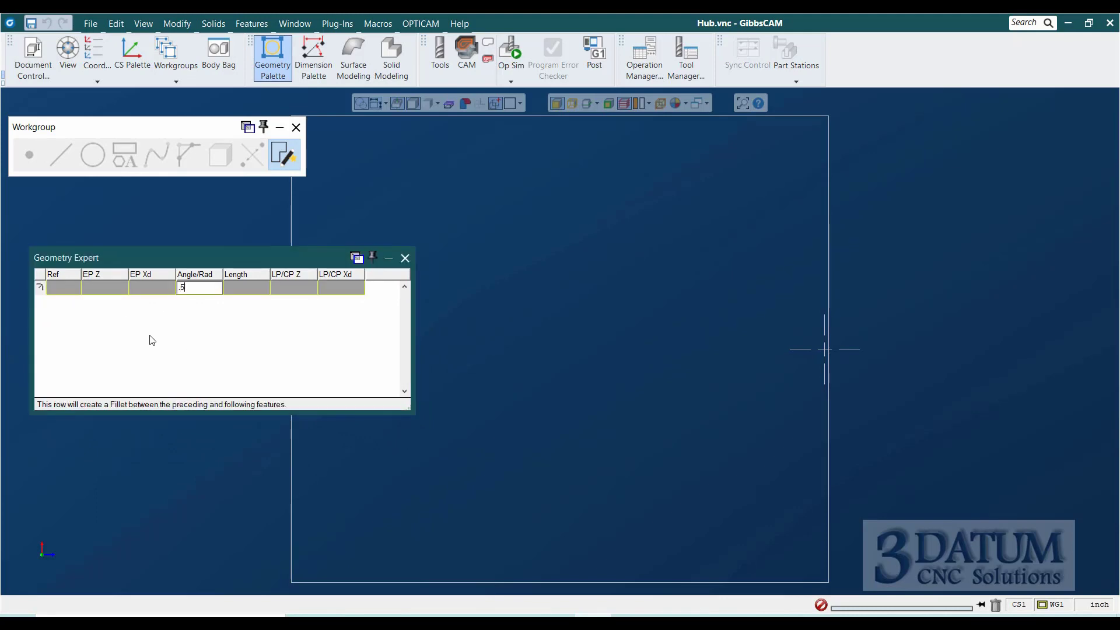
{"action": "key", "text": "Return"}
Change the first row to a clockwise circle of radius .5 centred at Z -2, Xd 0.
{"action": "left_click", "coordinate": [41, 288]}
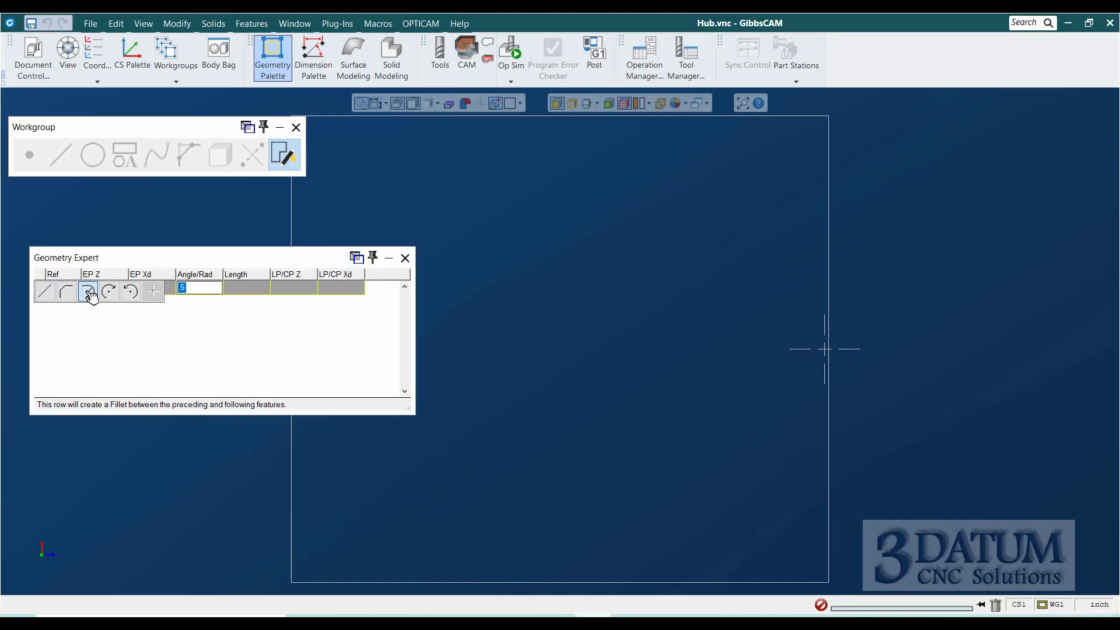
{"action": "left_click", "coordinate": [110, 292]}
{"action": "type", "text": ".5"}
{"action": "key", "text": "Return"}
{"action": "type", "text": "-2"}
{"action": "key", "text": "Return"}
{"action": "type", "text": "0"}
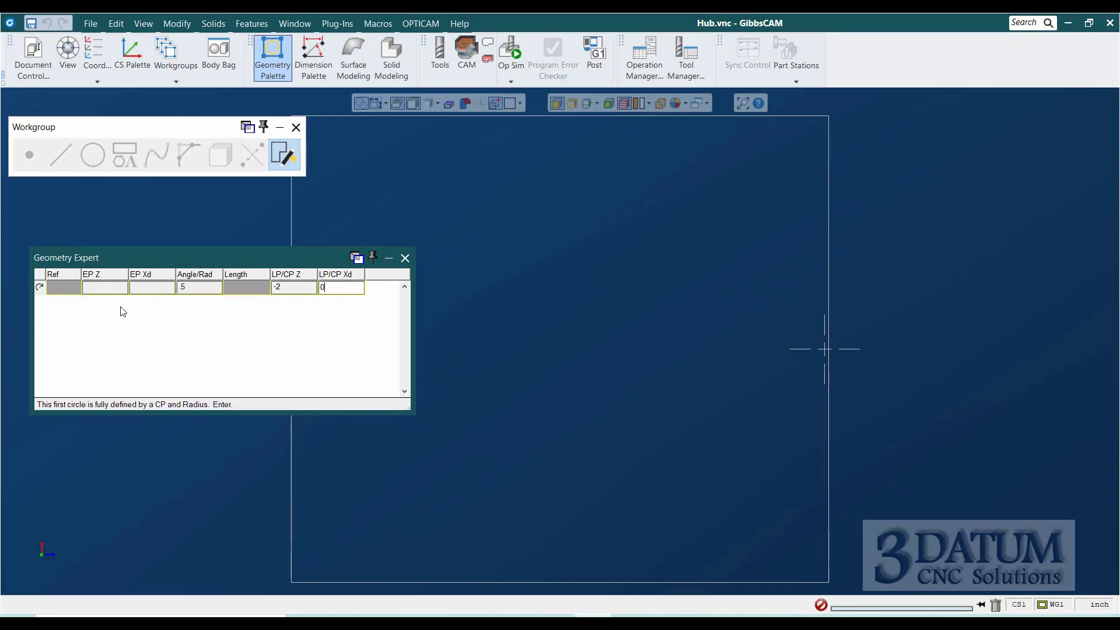
{"action": "key", "text": "Return"}
Add a 90-degree line tangent to the circle.
{"action": "type", "text": "90"}
{"action": "key", "text": "Return"}
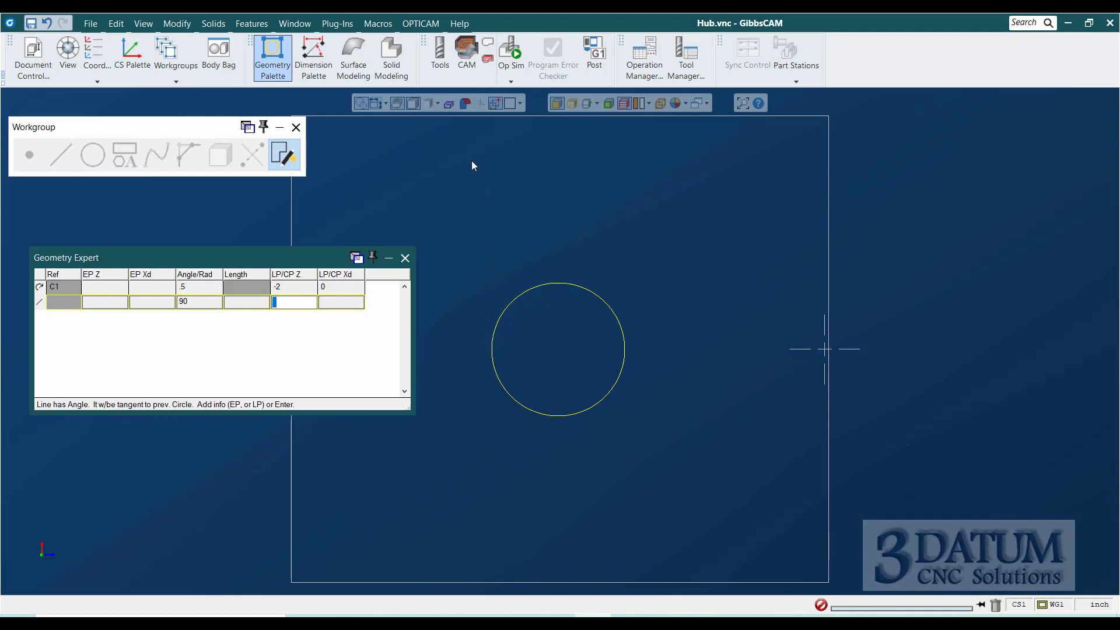
{"action": "key", "text": "Return"}
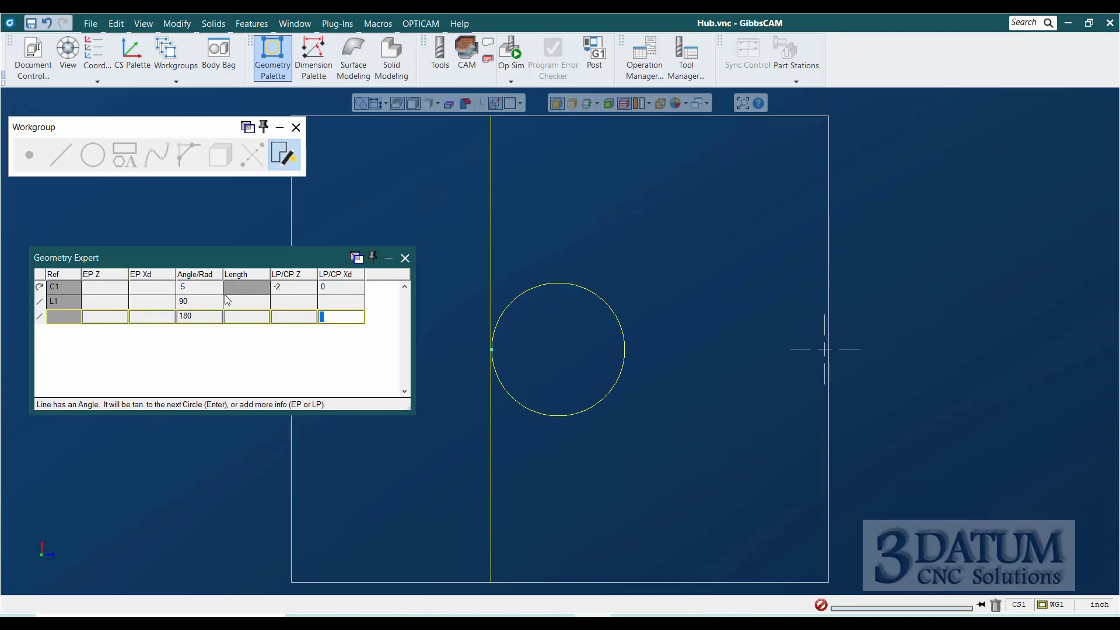
Set the tangent line's angle to -90 degrees.
{"action": "left_click", "coordinate": [203, 300]}
{"action": "type", "text": "-90"}
{"action": "key", "text": "Return"}
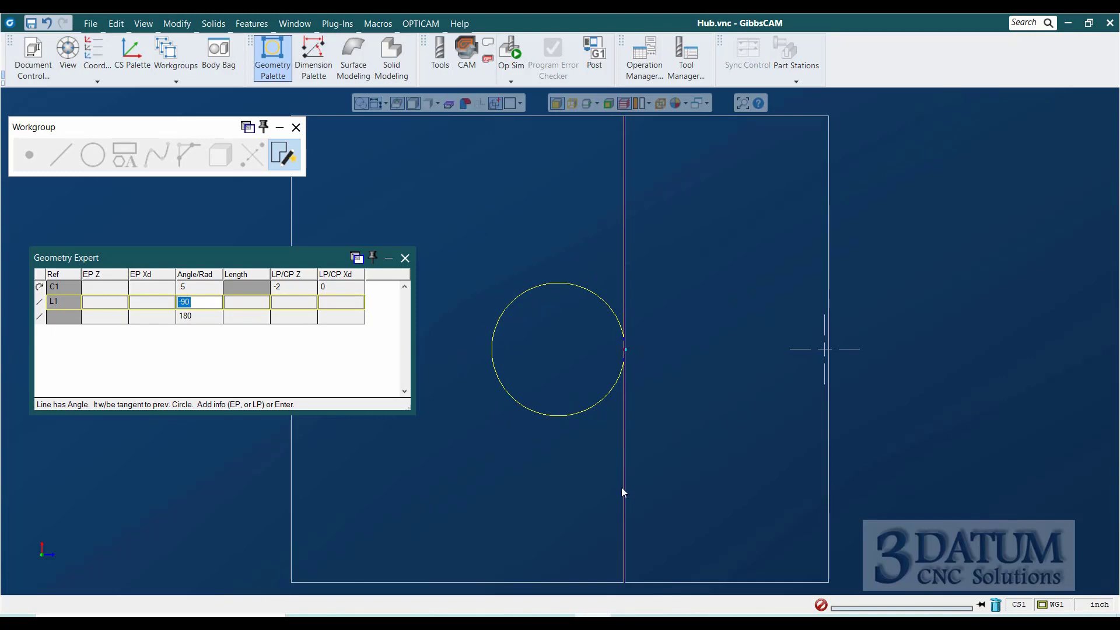
{"action": "left_click", "coordinate": [211, 317]}
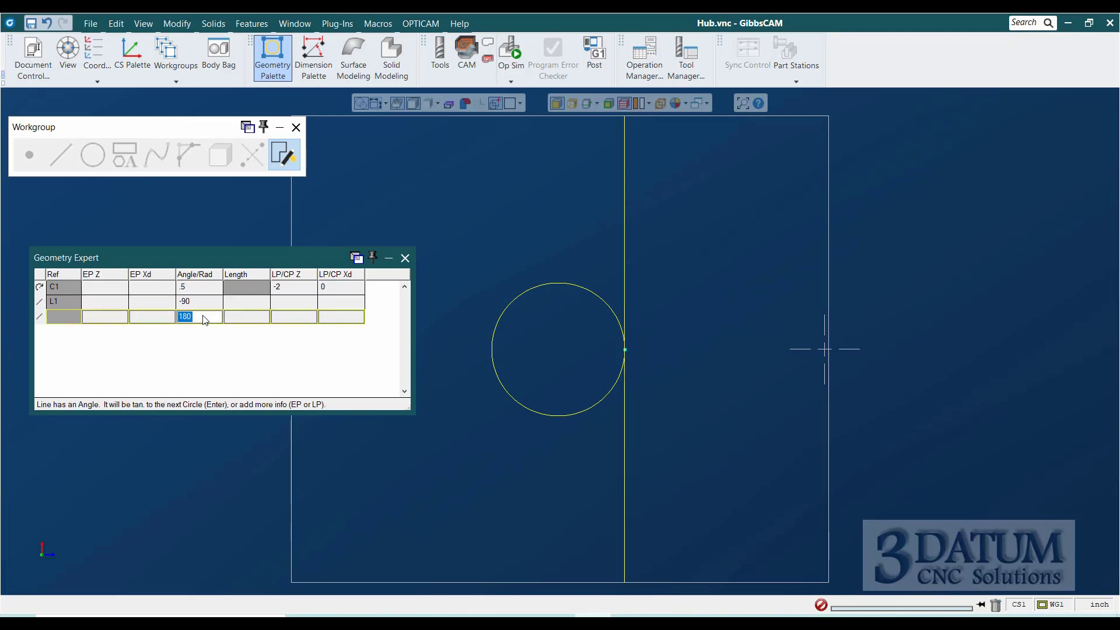
Make the -90-degree line pass through a point at Z -2.5.
{"action": "left_click", "coordinate": [216, 303]}
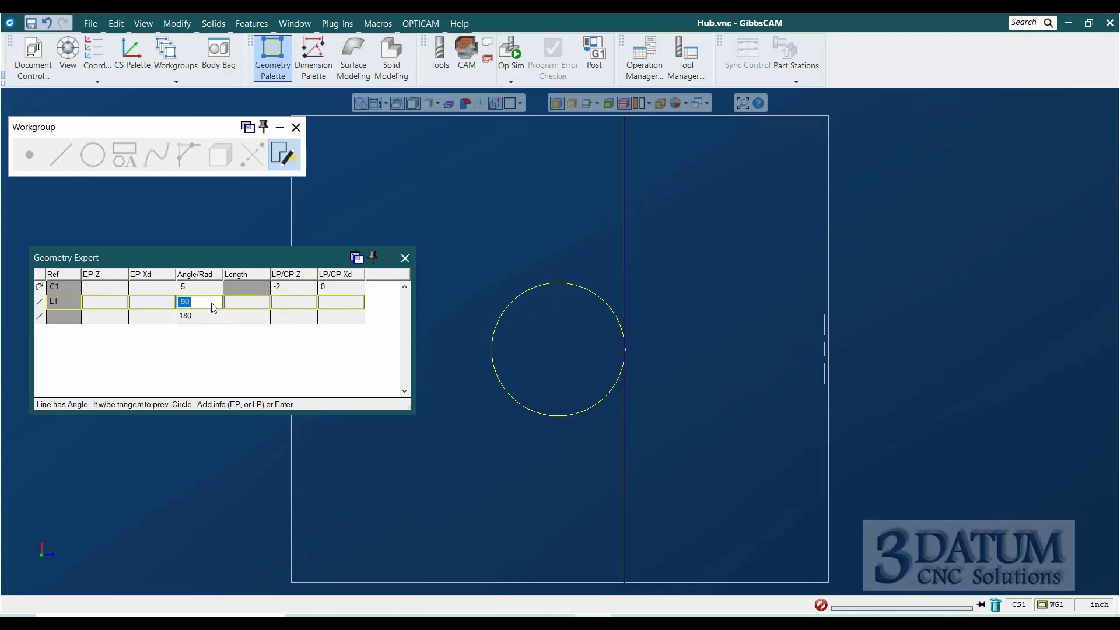
{"action": "left_click", "coordinate": [281, 303]}
{"action": "type", "text": "-2.5"}
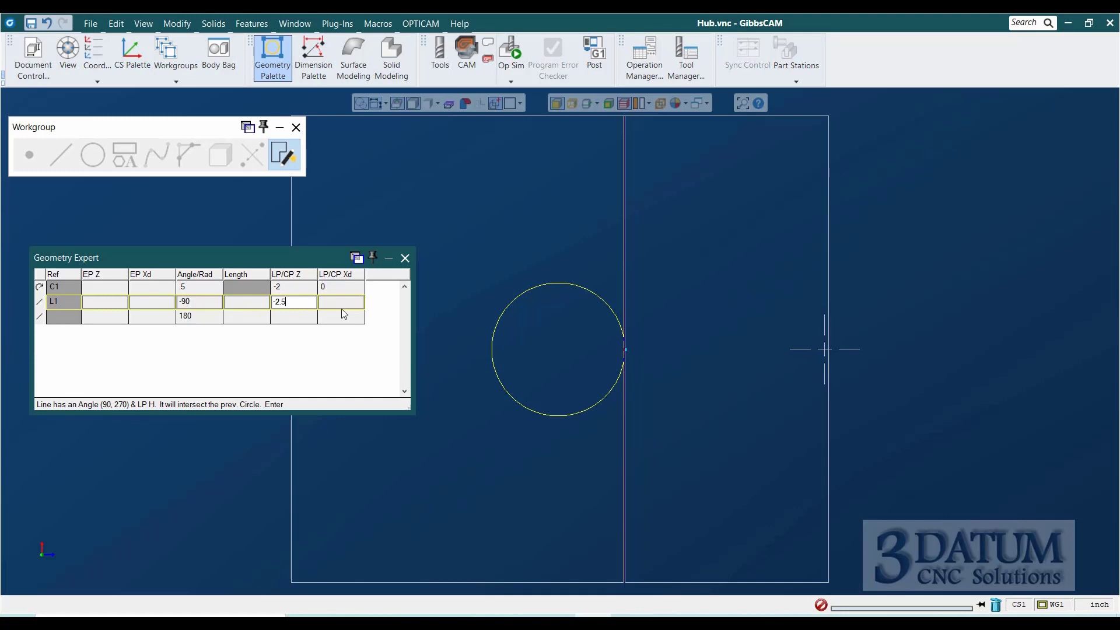
{"action": "key", "text": "Return"}
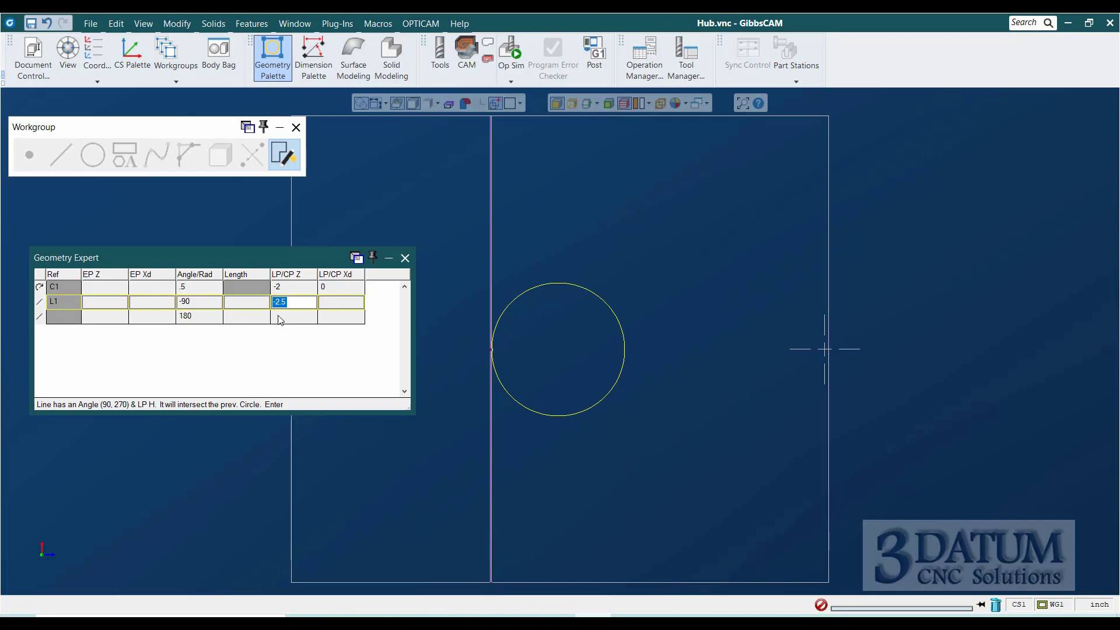
{"action": "left_click", "coordinate": [199, 303]}
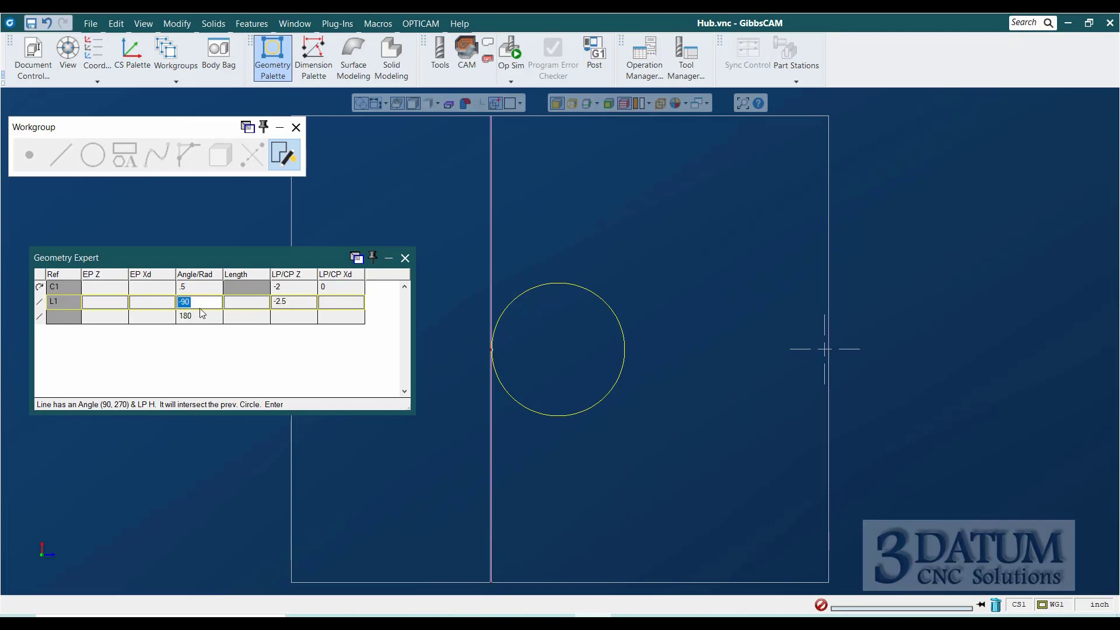
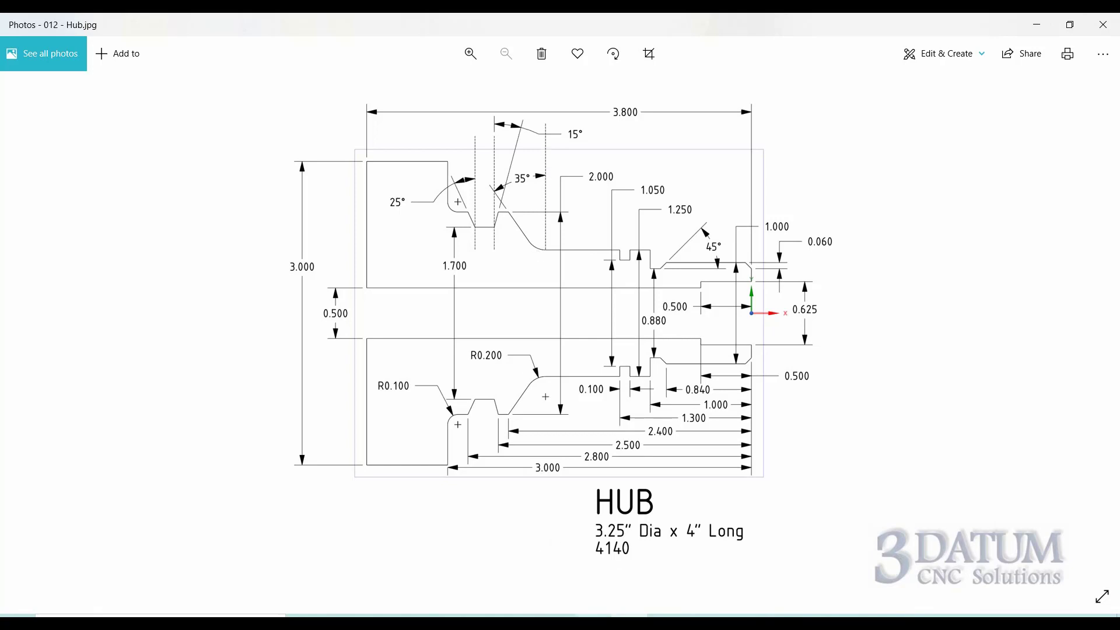
Return to GibbsCAM and sketch an arrow with a triangular head from the origin along positive Z, using a .125 grid.
{"action": "left_click", "coordinate": [574, 612]}
{"action": "left_click", "coordinate": [63, 156]}
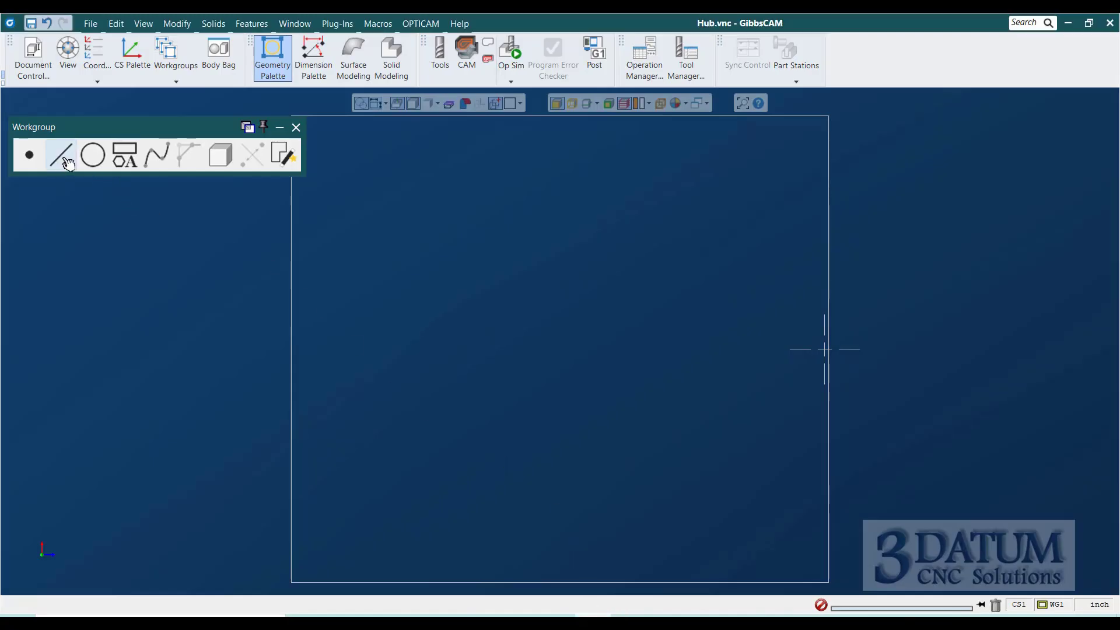
{"action": "left_click", "coordinate": [221, 156]}
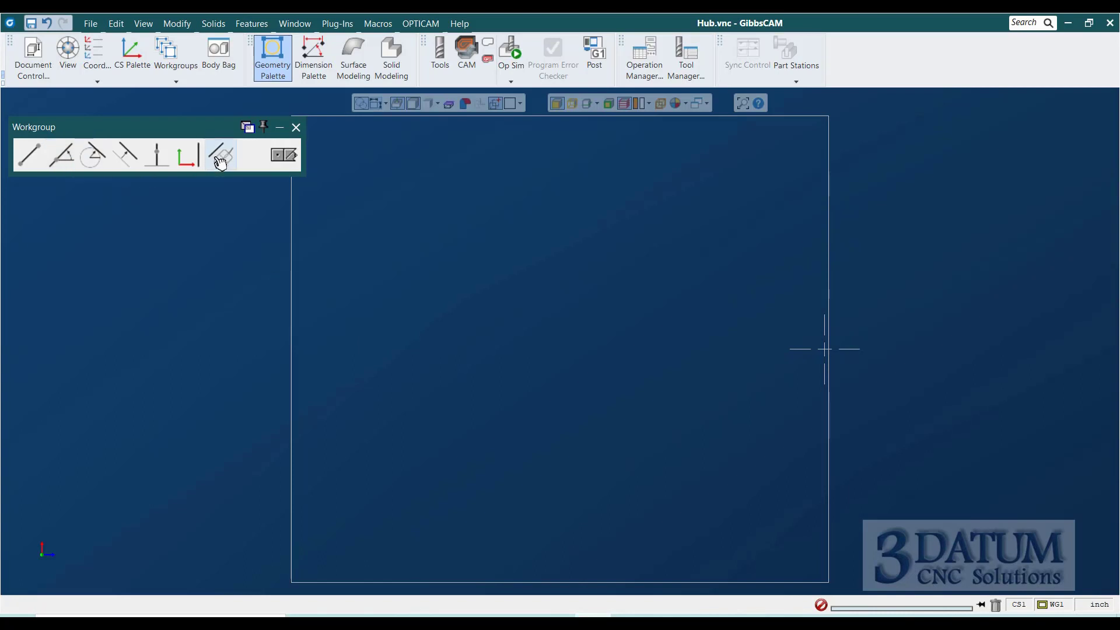
{"action": "left_click_drag", "start_coordinate": [159, 162], "coordinate": [96, 160]}
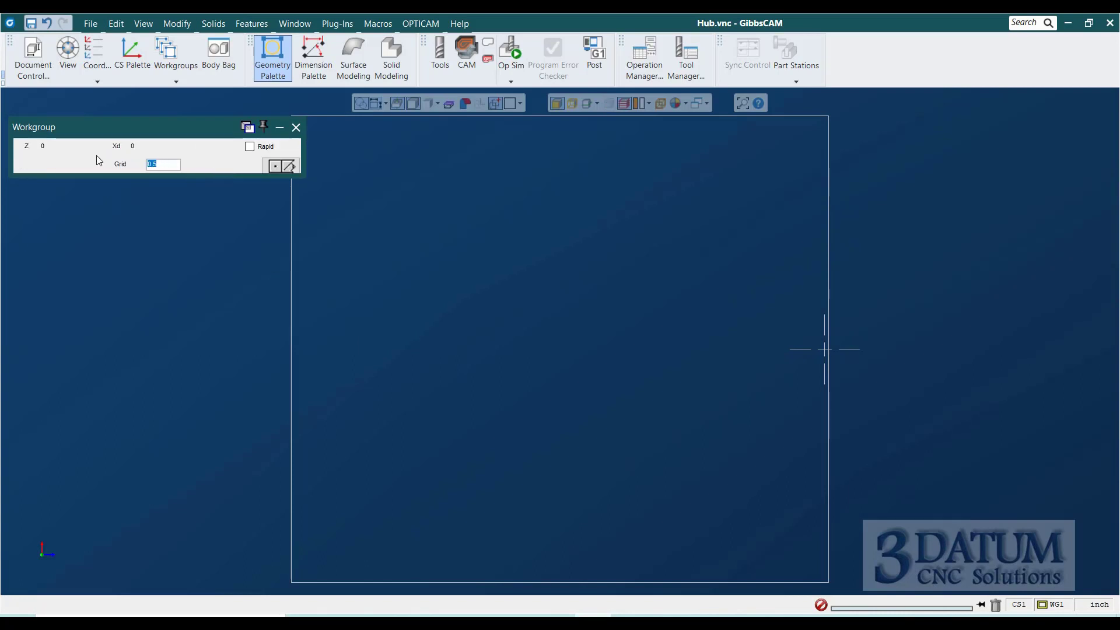
{"action": "type", "text": ".125"}
{"action": "left_click_drag", "start_coordinate": [828, 349], "coordinate": [1025, 366]}
{"action": "left_click_drag", "start_coordinate": [1025, 366], "coordinate": [1, 289]}
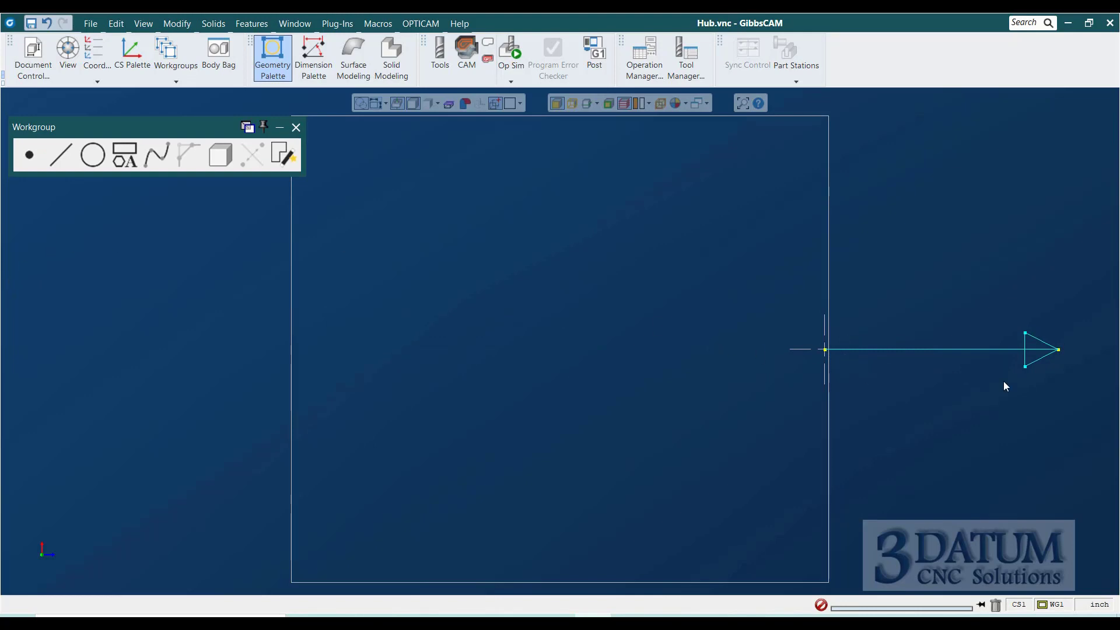
Select the whole arrow and examine the angle dimensions on the Hub drawing in Photos before returning to GibbsCAM.
{"action": "double_click", "coordinate": [994, 350]}
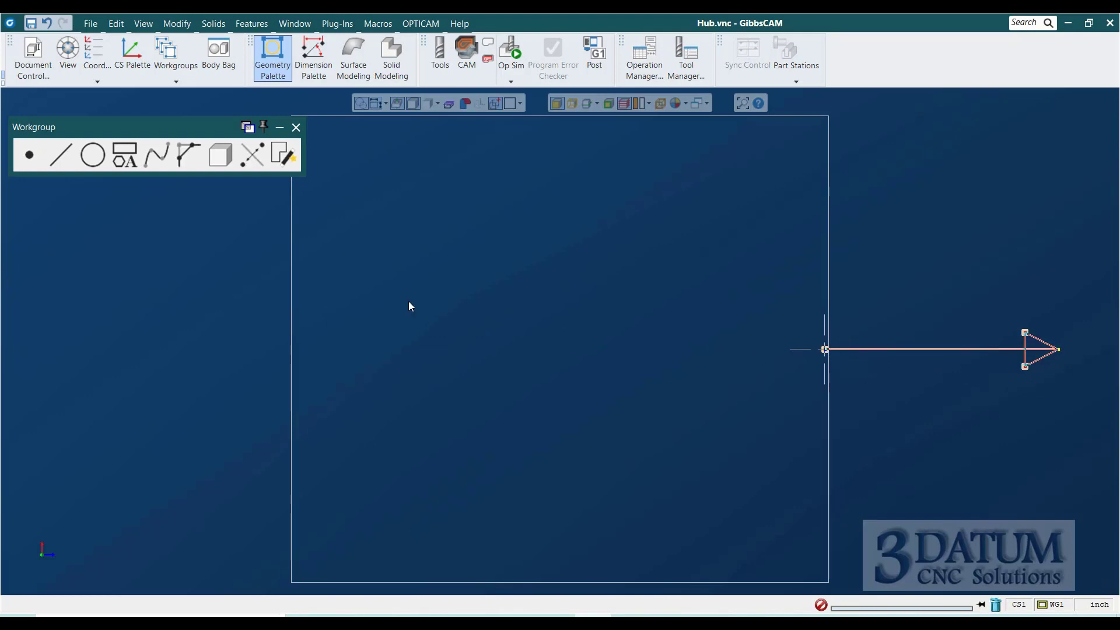
{"action": "left_click", "coordinate": [172, 23]}
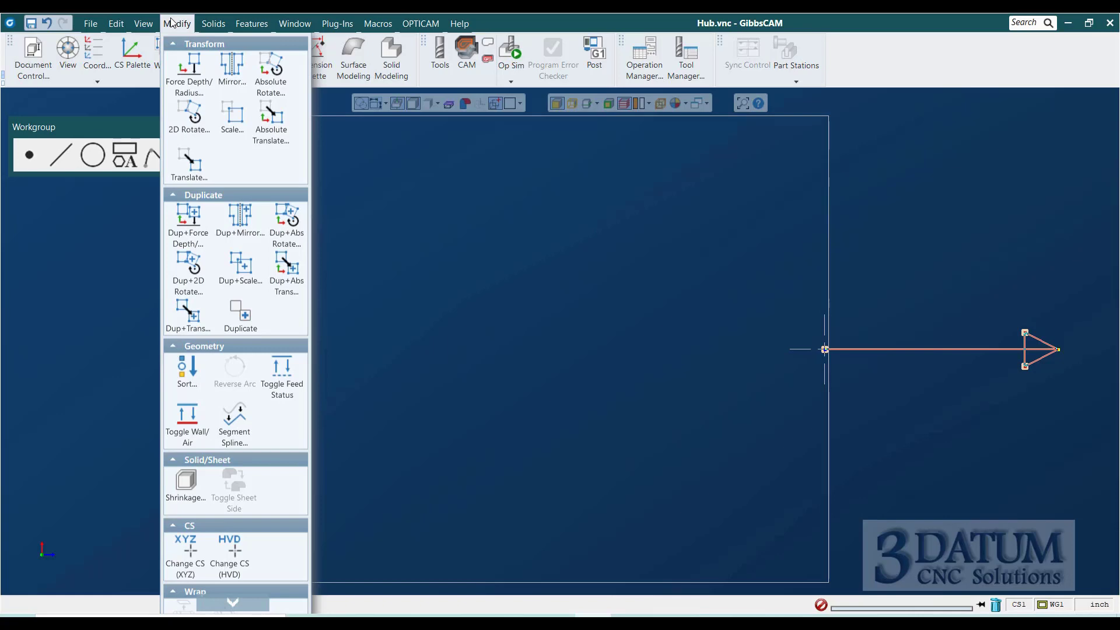
{"action": "left_click", "coordinate": [629, 613]}
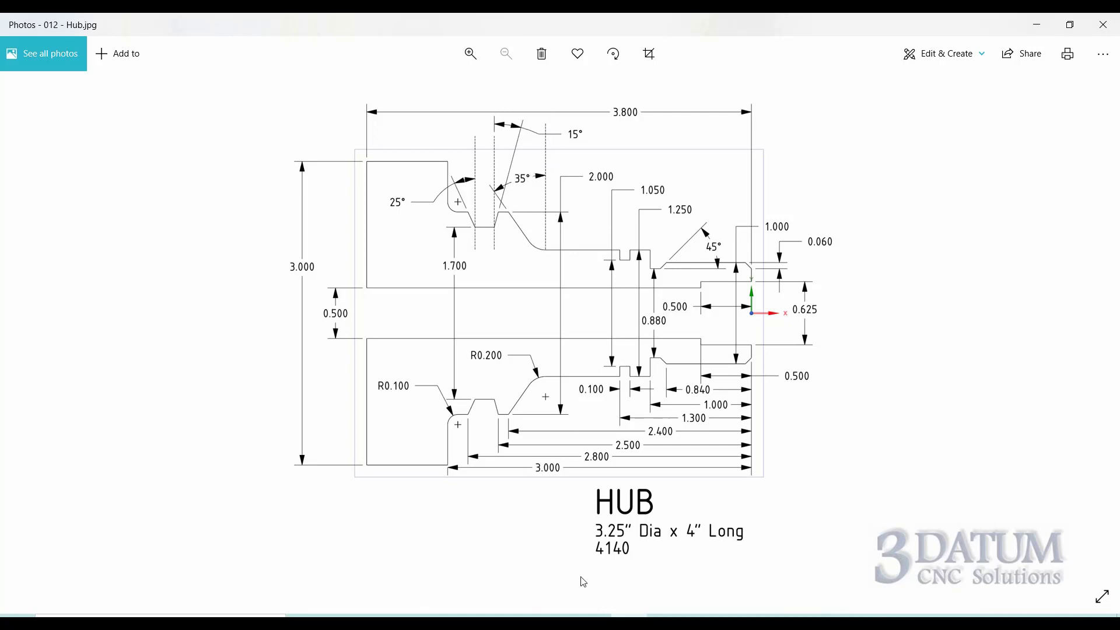
{"action": "mouse_move", "coordinate": [593, 622]}
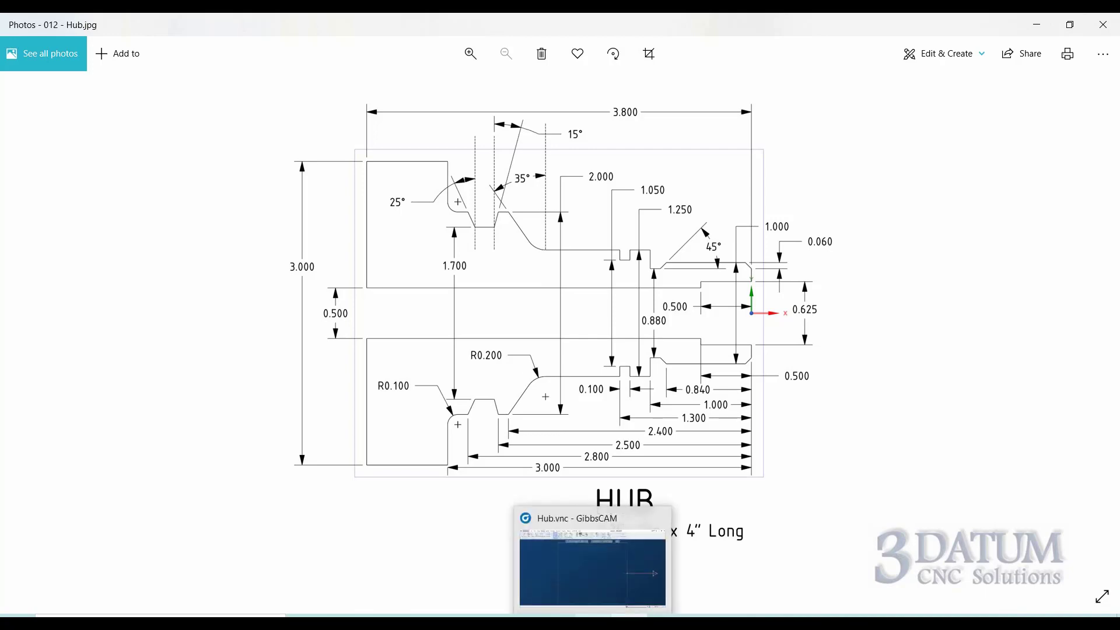
{"action": "left_click", "coordinate": [593, 569]}
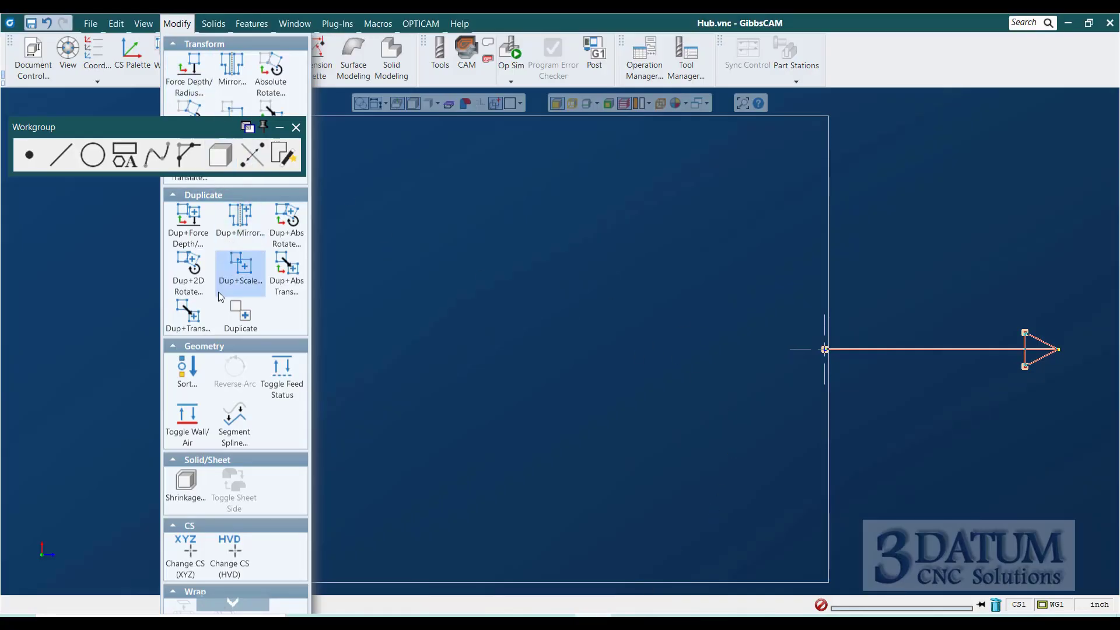
Rotate the selected arrow 90 degrees counterclockwise about Z 0, Xd 0 with 2D Rotate.
{"action": "left_click_drag", "start_coordinate": [201, 143], "coordinate": [239, 357]}
{"action": "left_click", "coordinate": [183, 27]}
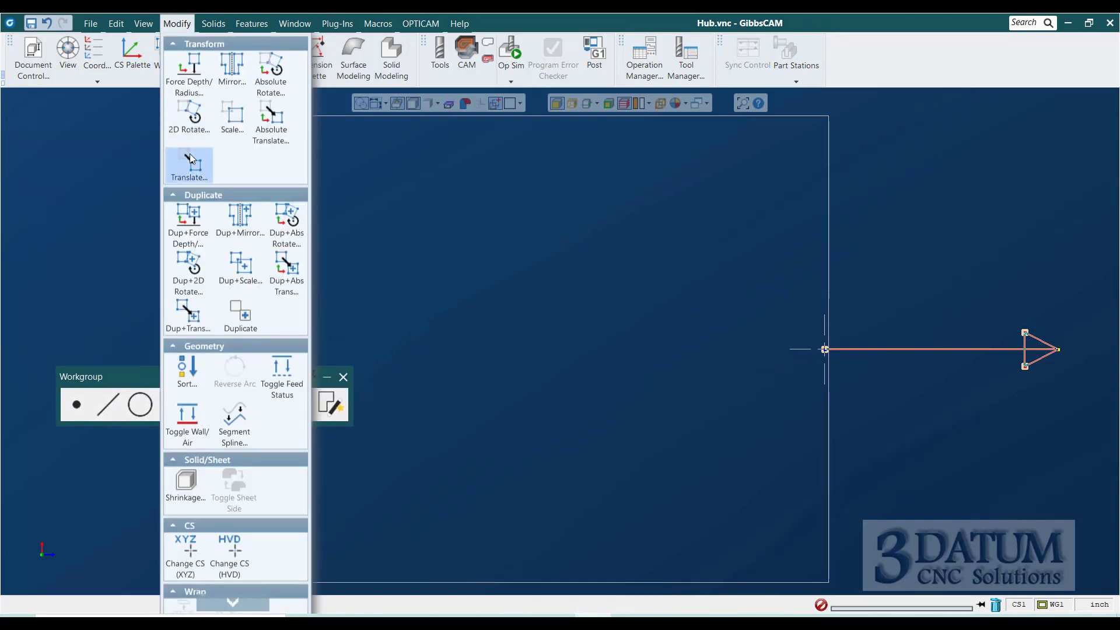
{"action": "left_click", "coordinate": [188, 114]}
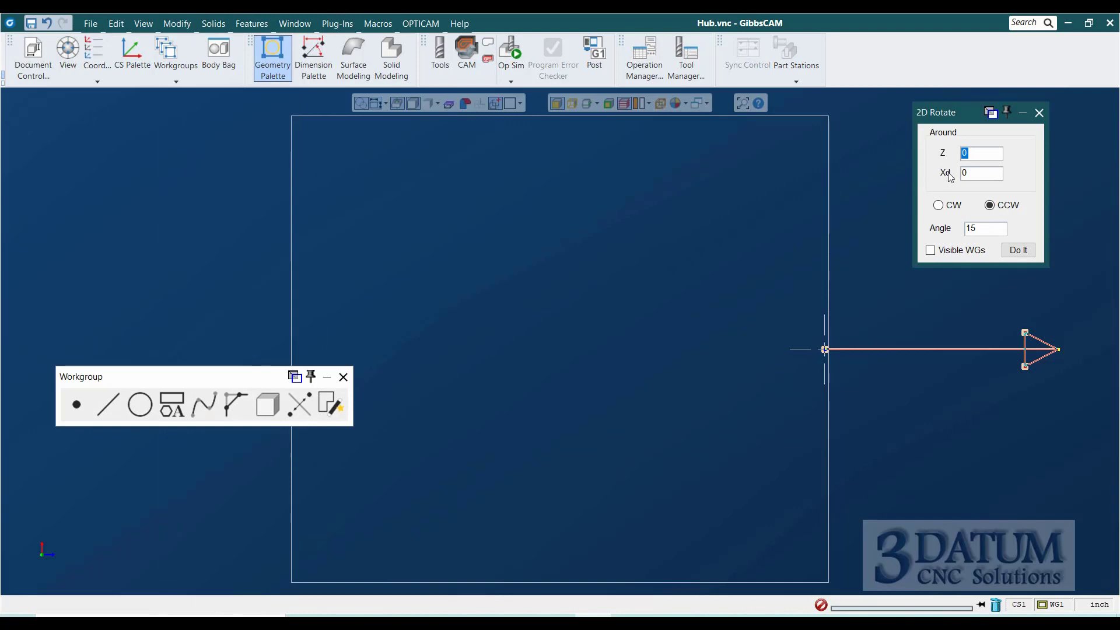
{"action": "left_click", "coordinate": [979, 229]}
{"action": "key", "text": "BackSpace"}
{"action": "key", "text": "BackSpace"}
{"action": "type", "text": "90"}
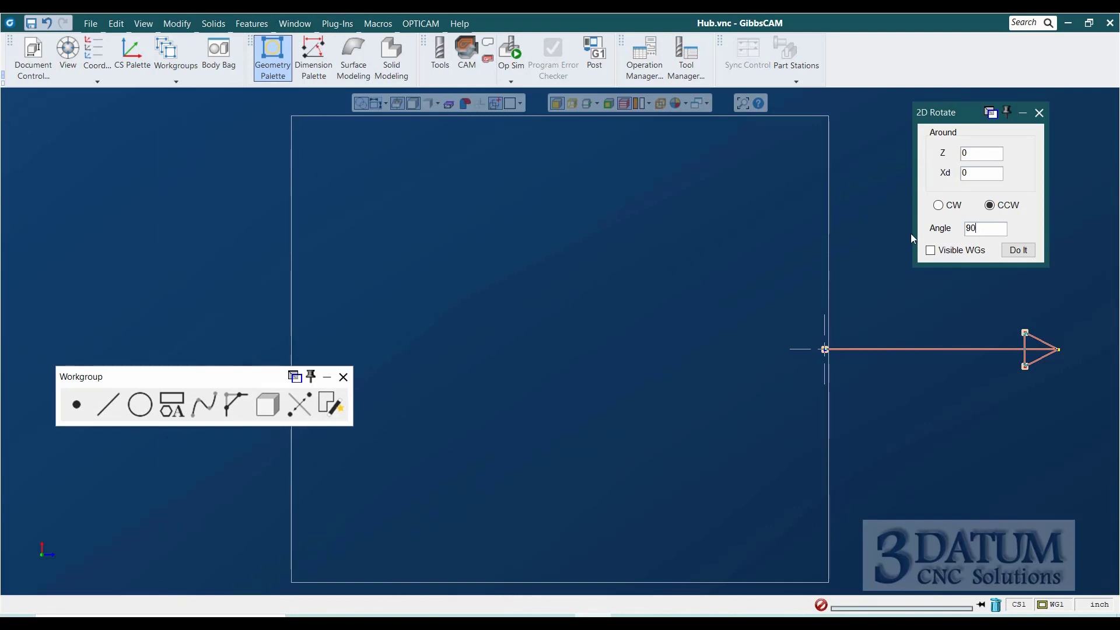
{"action": "type", "text": "+35"}
{"action": "key", "text": "BackSpace"}
{"action": "key", "text": "BackSpace"}
{"action": "key", "text": "BackSpace"}
{"action": "key", "text": "Return"}
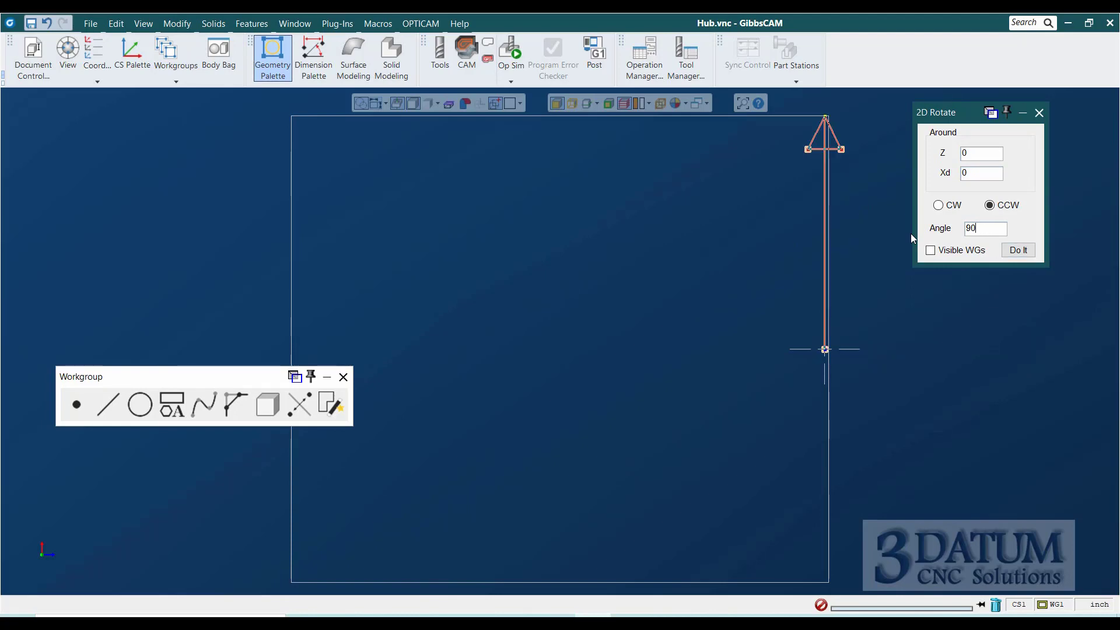
Rotate the arrow a further 35 degrees counterclockwise about the origin.
{"action": "key", "text": "BackSpace"}
{"action": "key", "text": "BackSpace"}
{"action": "type", "text": "35"}
{"action": "left_click", "coordinate": [1020, 252]}
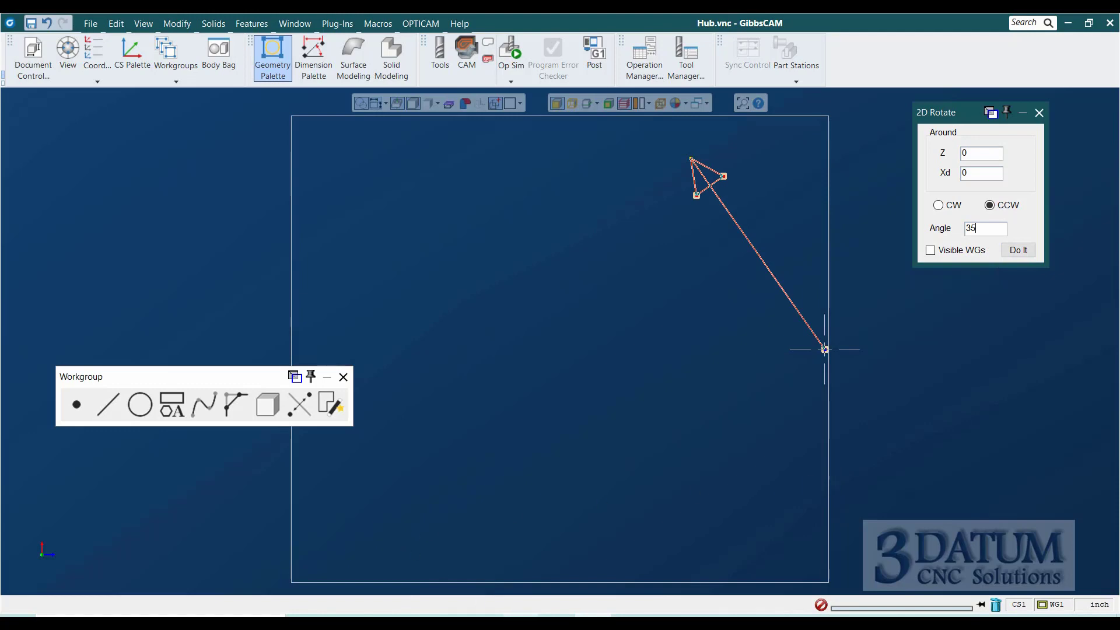
Compare the arrow's direction with the Hub drawing in Photos, return to GibbsCAM and undo both rotations.
{"action": "left_click", "coordinate": [627, 543]}
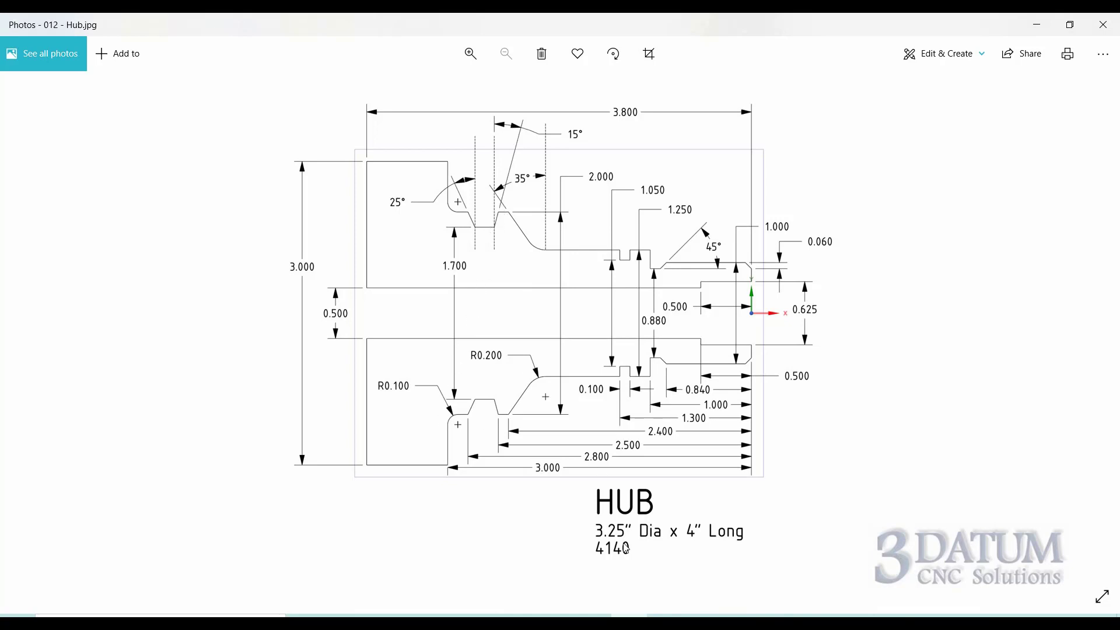
{"action": "mouse_move", "coordinate": [628, 623]}
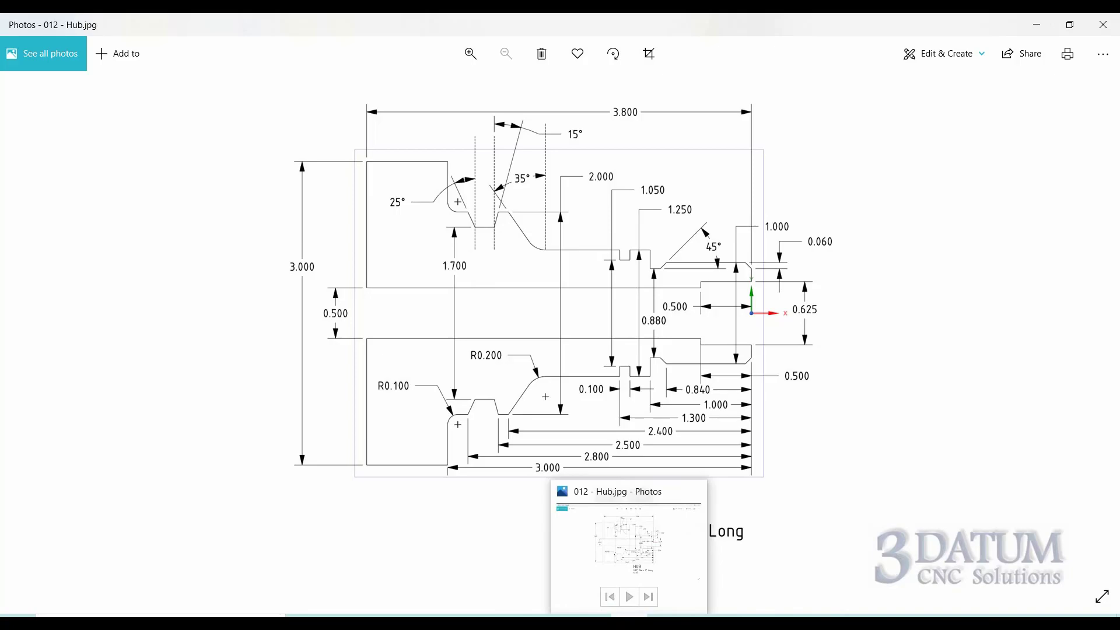
{"action": "left_click", "coordinate": [629, 623]}
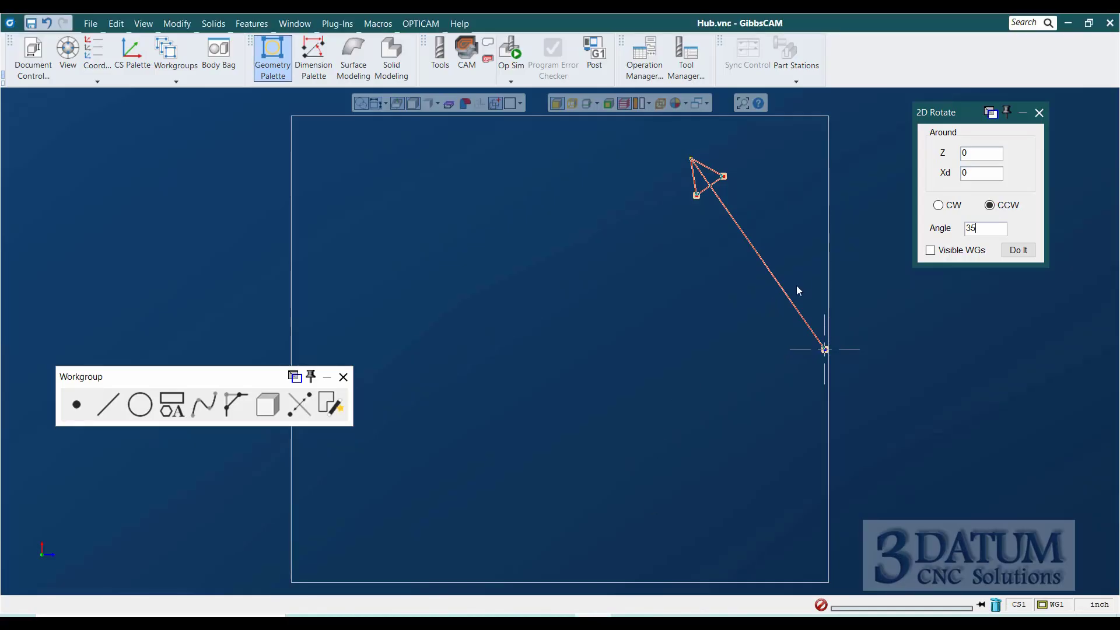
{"action": "key", "text": "ctrl+z"}
{"action": "key", "text": "ctrl+z"}
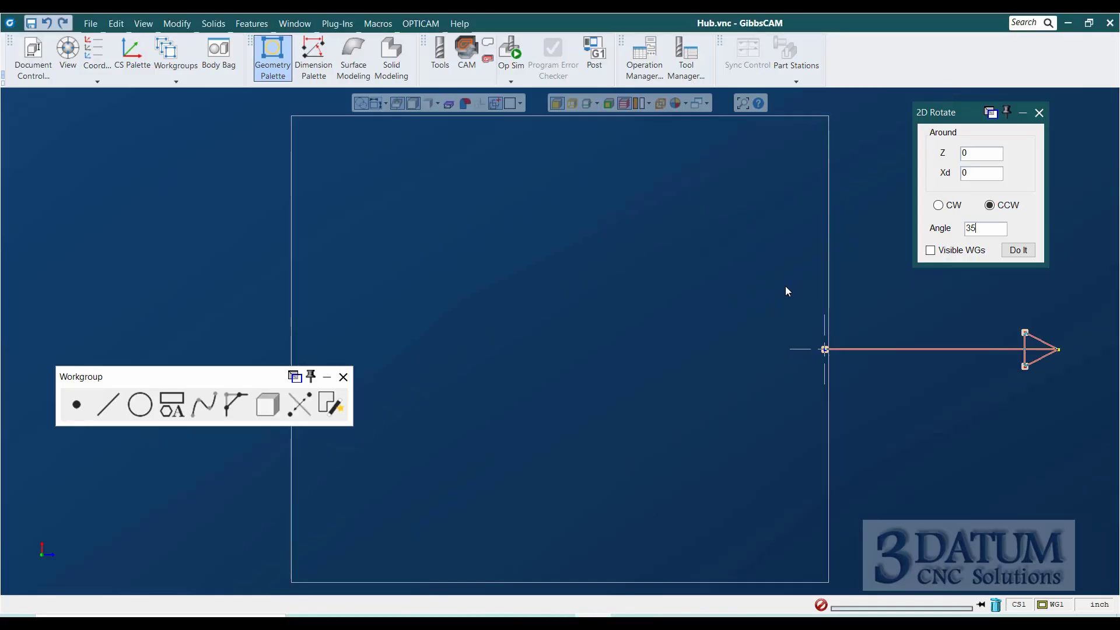
Rotate the arrow by -90 degrees about the origin with the counterclockwise option.
{"action": "double_click", "coordinate": [976, 228]}
{"action": "type", "text": "-90"}
{"action": "left_click", "coordinate": [1018, 249]}
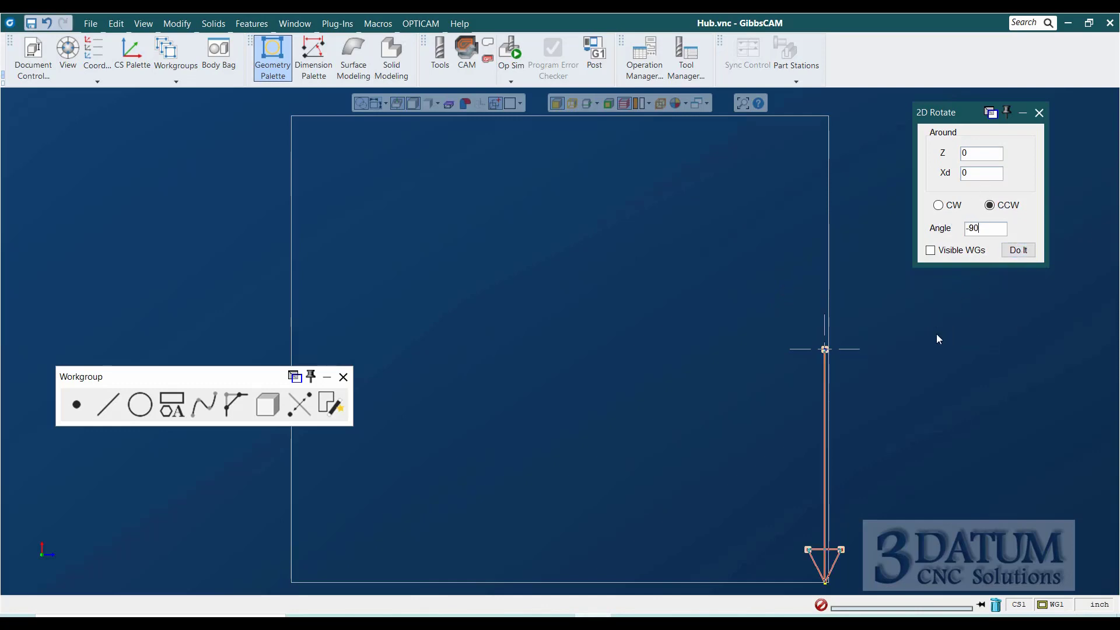
{"action": "scroll", "coordinate": [879, 404], "scroll_direction": "down", "scroll_amount": 2}
{"action": "middle_click_drag", "start_coordinate": [859, 421], "coordinate": [799, 310]}
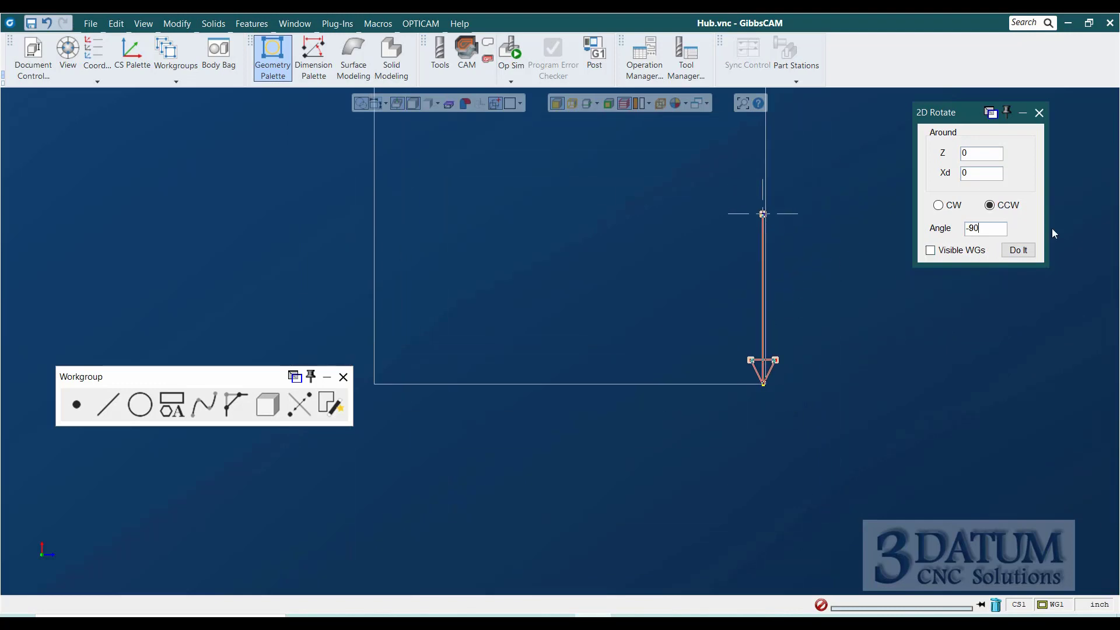
Rotate the arrow a further -15 degrees about the origin and compare its direction with the Hub drawing in Photos.
{"action": "key", "text": "BackSpace"}
{"action": "key", "text": "BackSpace"}
{"action": "key", "text": "BackSpace"}
{"action": "type", "text": "-15"}
{"action": "key", "text": "Return"}
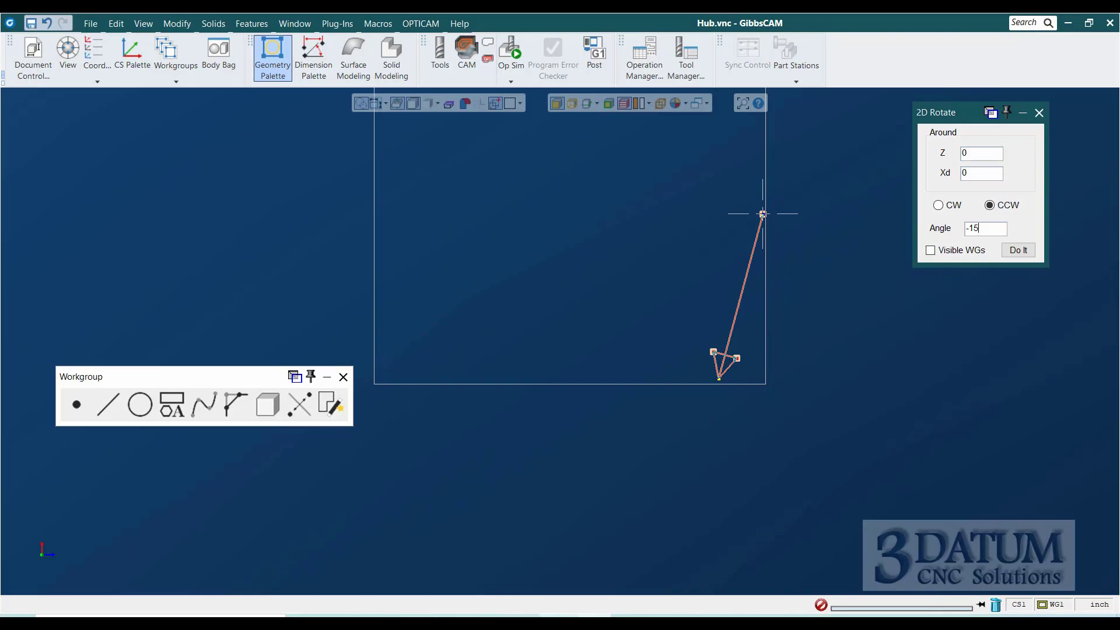
{"action": "key", "text": "alt+Tab"}
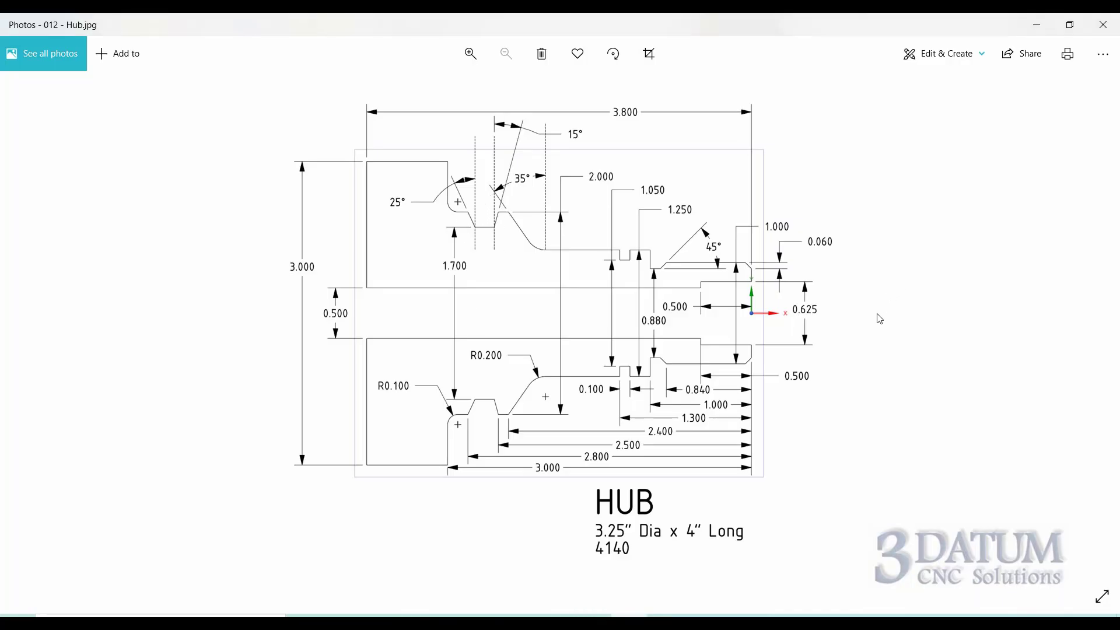
{"action": "key", "text": "alt+Tab"}
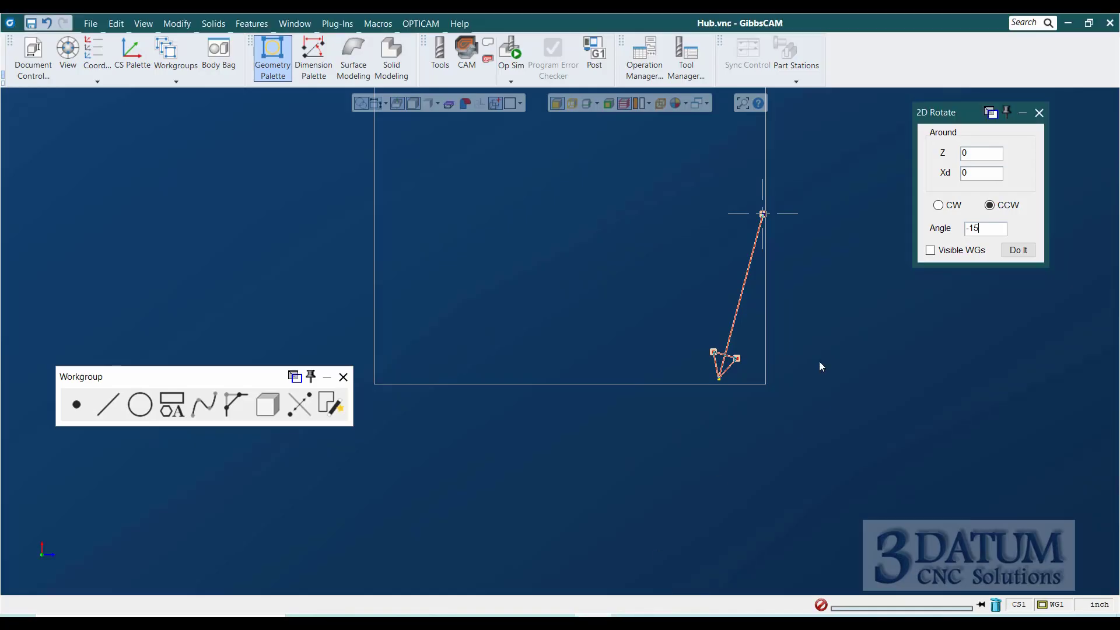
Delete the selected arrow geometry and close the 2D Rotate dialog.
{"action": "left_click", "coordinate": [995, 605]}
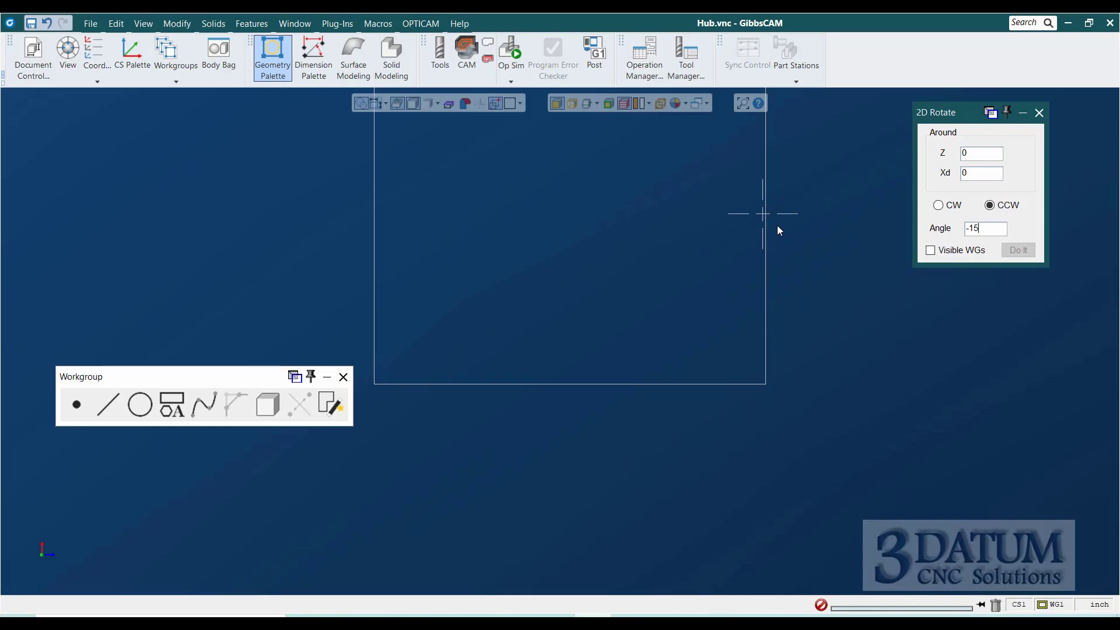
{"action": "scroll", "coordinate": [778, 230], "scroll_direction": "down", "scroll_amount": 2}
{"action": "middle_click_drag", "start_coordinate": [743, 245], "coordinate": [742, 330]}
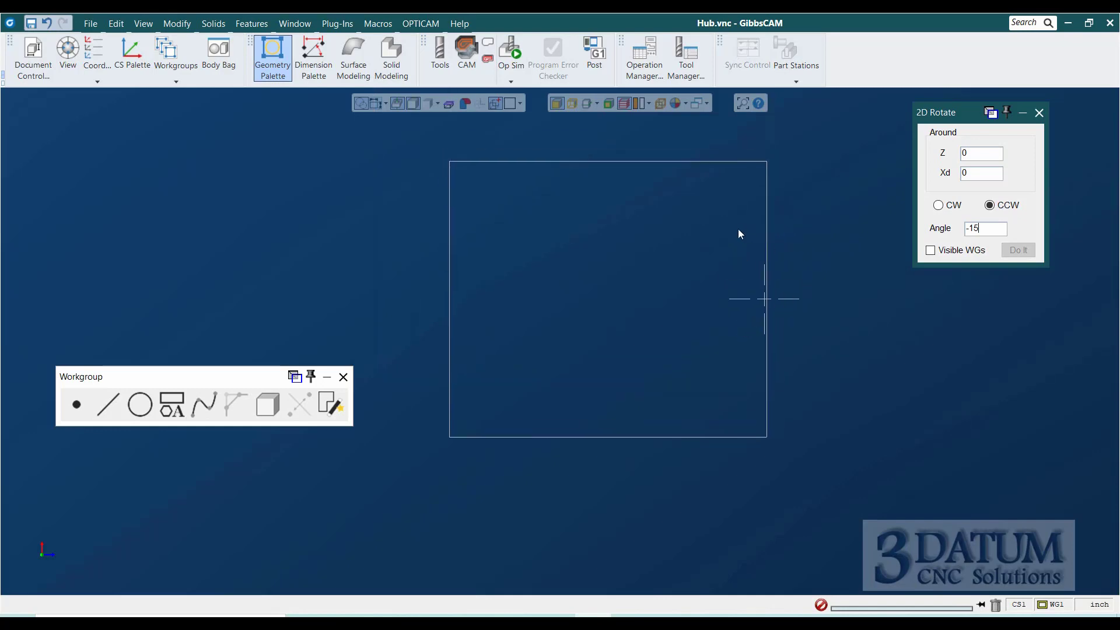
{"action": "left_click", "coordinate": [1039, 113]}
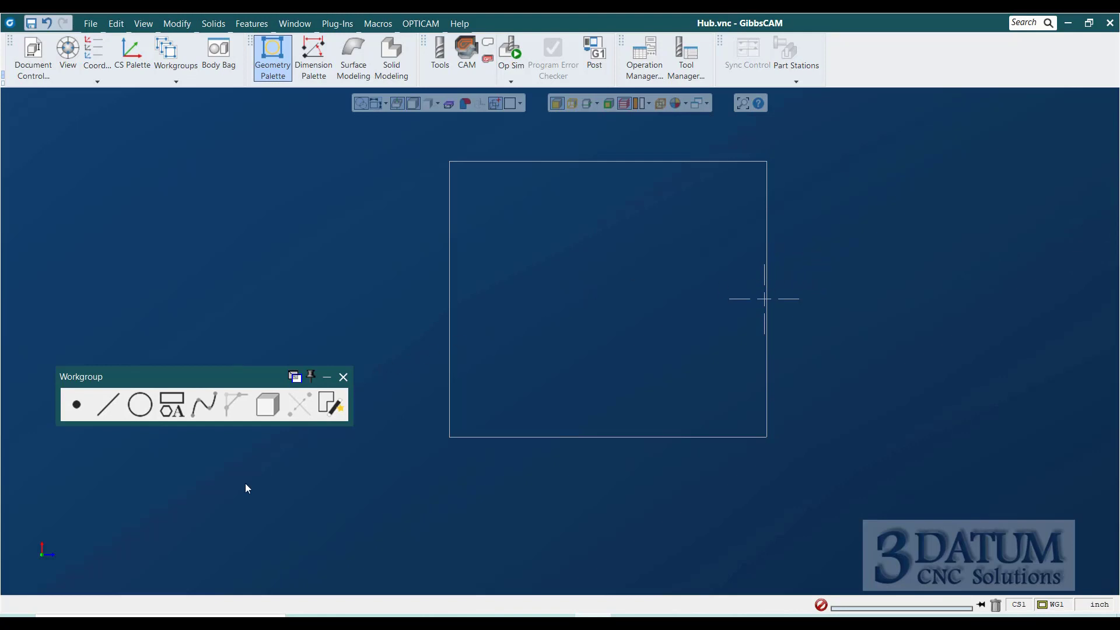
Create a 90-degree line through Z 0 in Geometry Expert and start a 180-degree line after it.
{"action": "key", "text": "alt+Tab"}
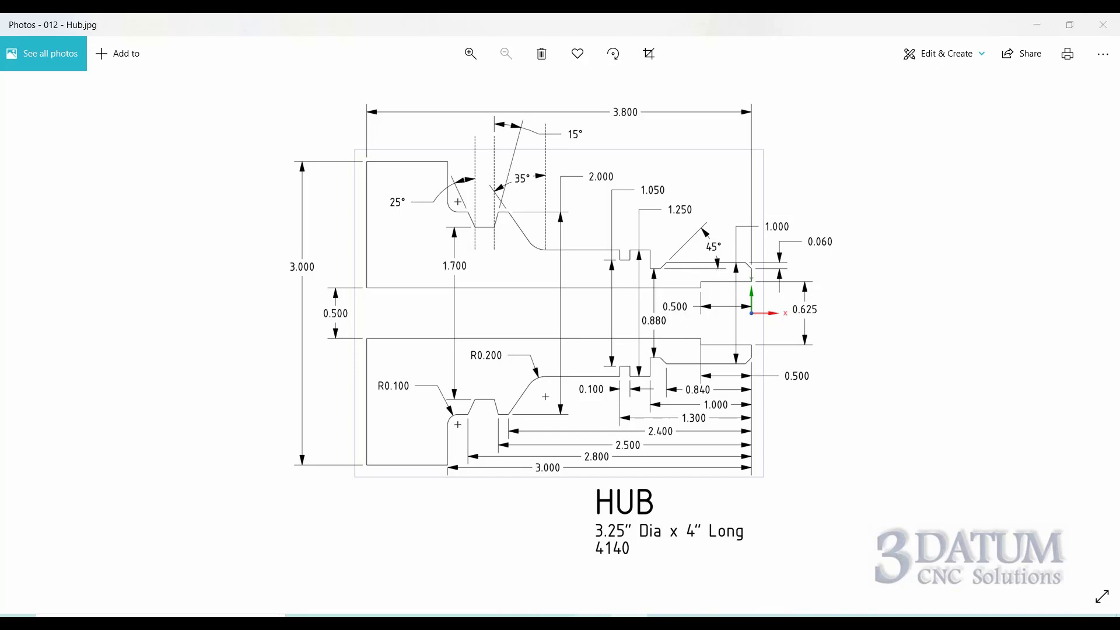
{"action": "key", "text": "alt+Tab"}
{"action": "left_click", "coordinate": [332, 405]}
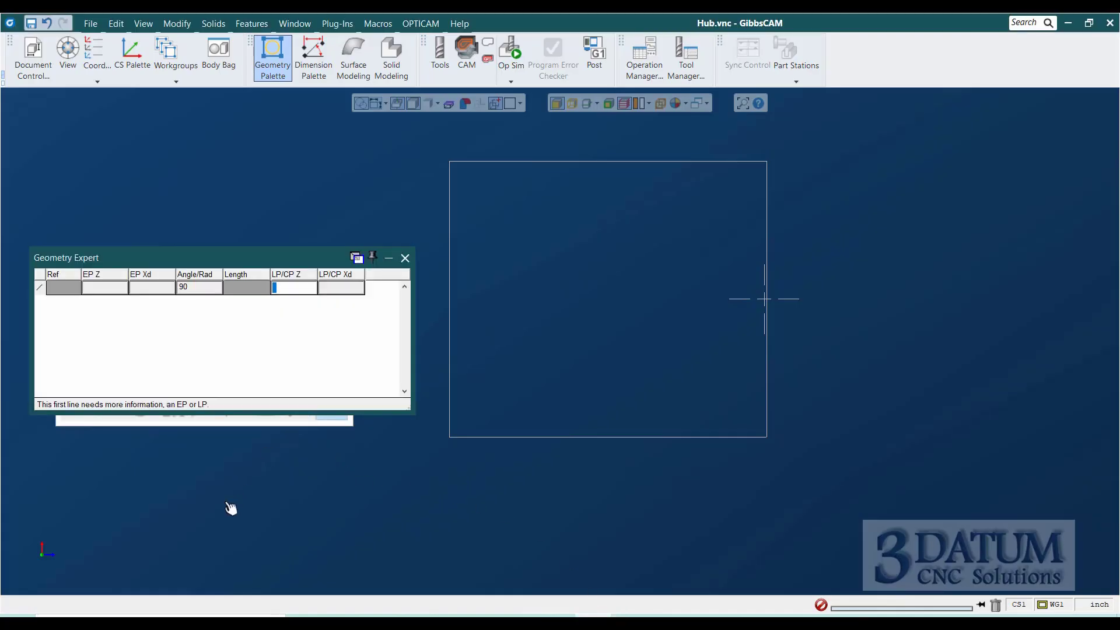
{"action": "type", "text": "0"}
{"action": "key", "text": "Return"}
{"action": "type", "text": "180"}
{"action": "key", "text": "Tab"}
{"action": "key", "text": "Tab"}
{"action": "key", "text": "Tab"}
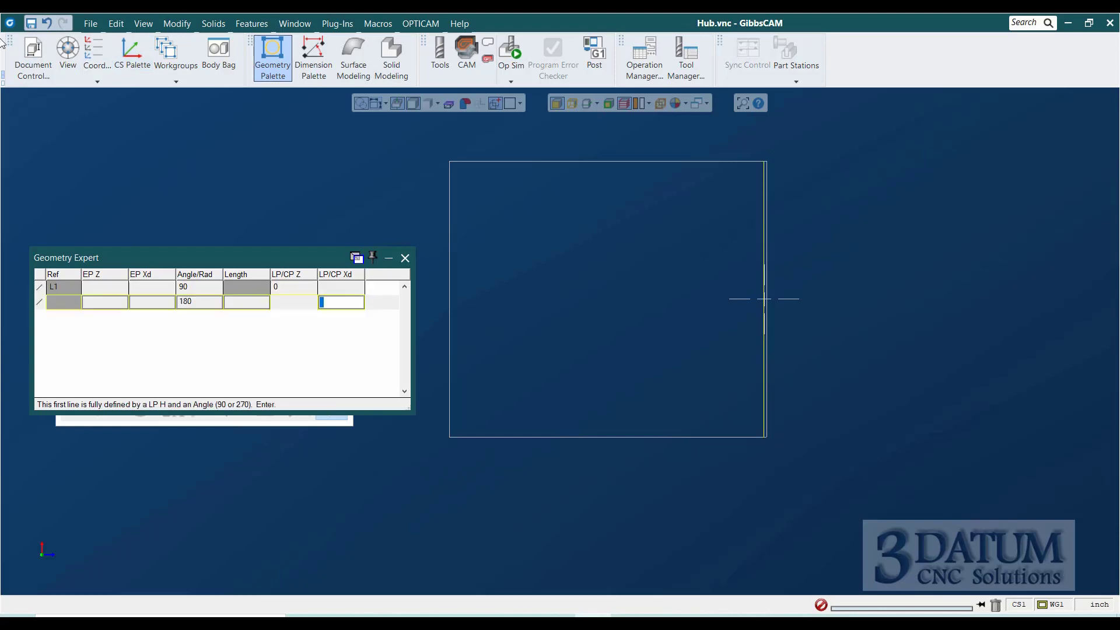
Check the front chamfer on the Hub drawing and insert a chamfer of length .06 before the 180-degree line.
{"action": "left_click", "coordinate": [606, 615]}
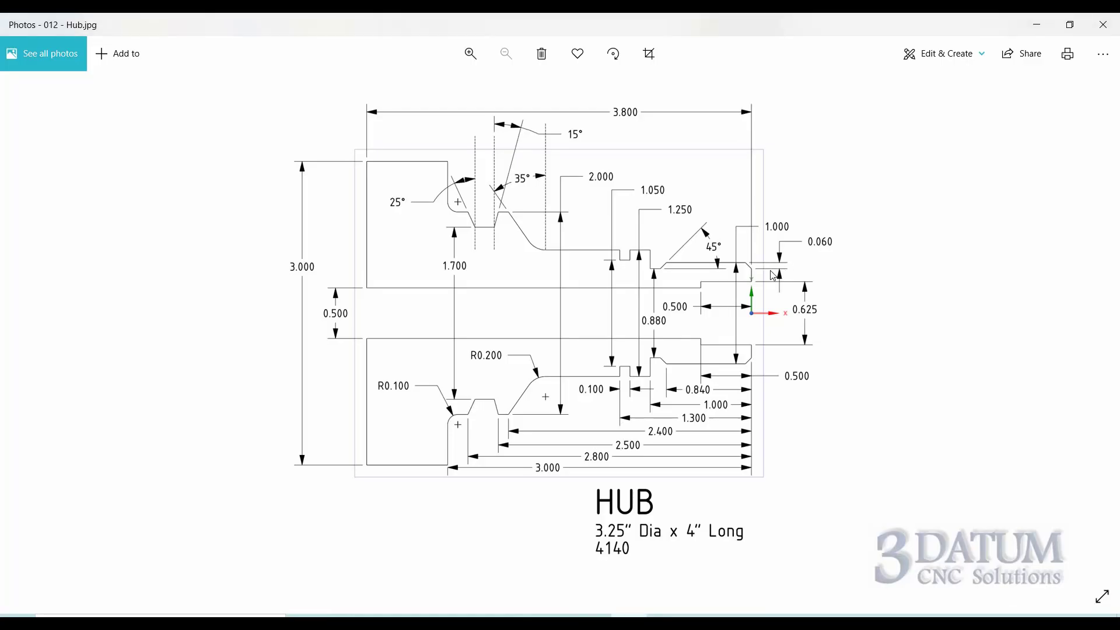
{"action": "left_click", "coordinate": [629, 616]}
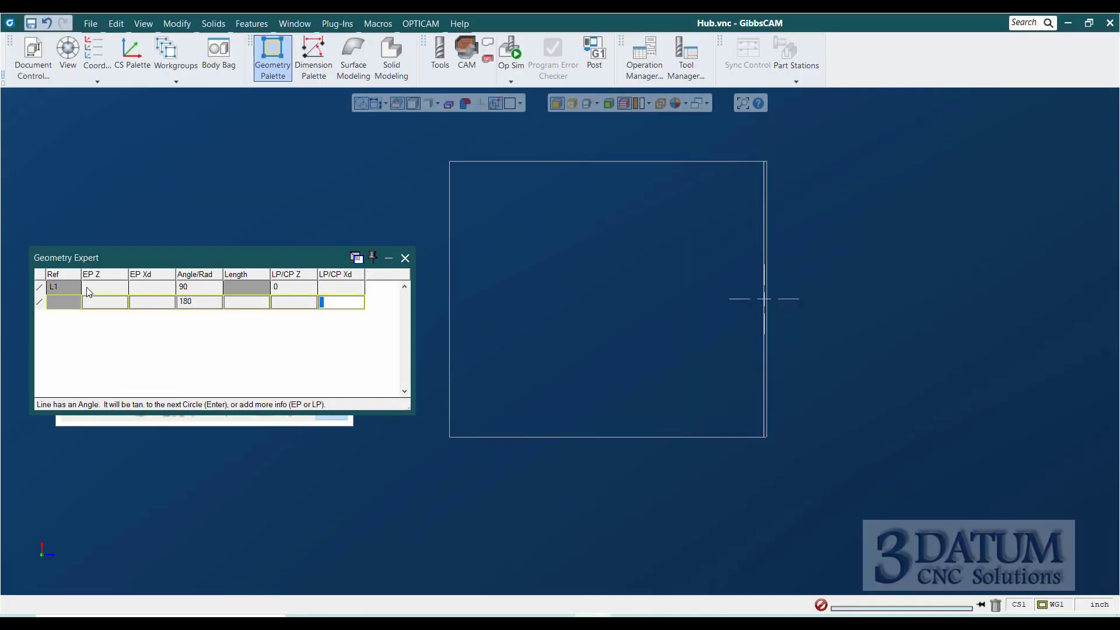
{"action": "left_click", "coordinate": [41, 303]}
{"action": "left_click", "coordinate": [69, 310]}
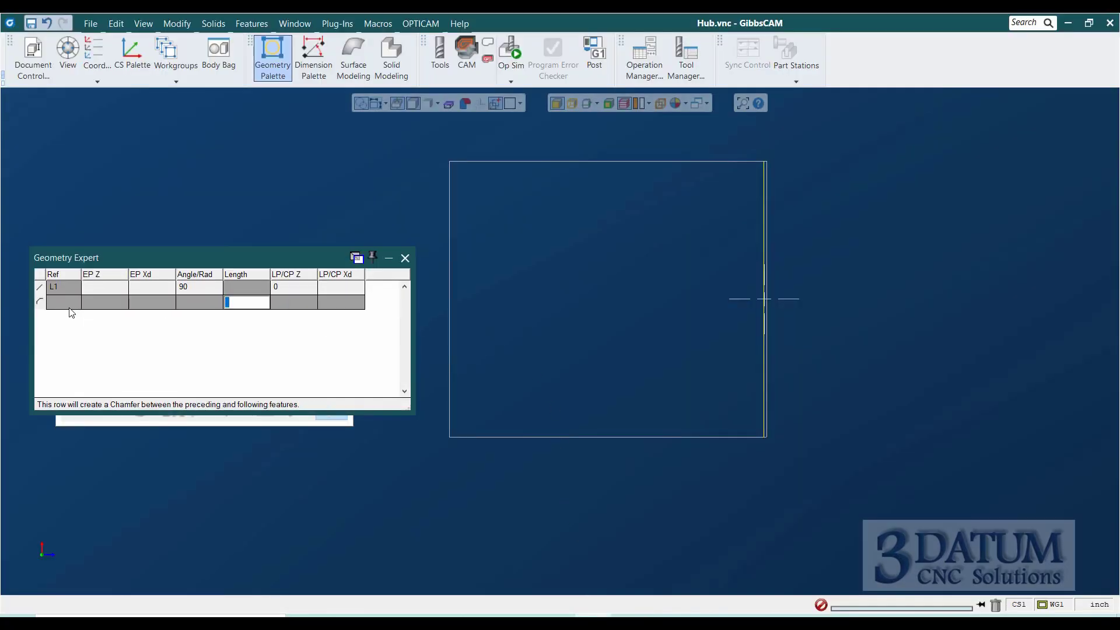
{"action": "type", "text": ".06"}
{"action": "key", "text": "Return"}
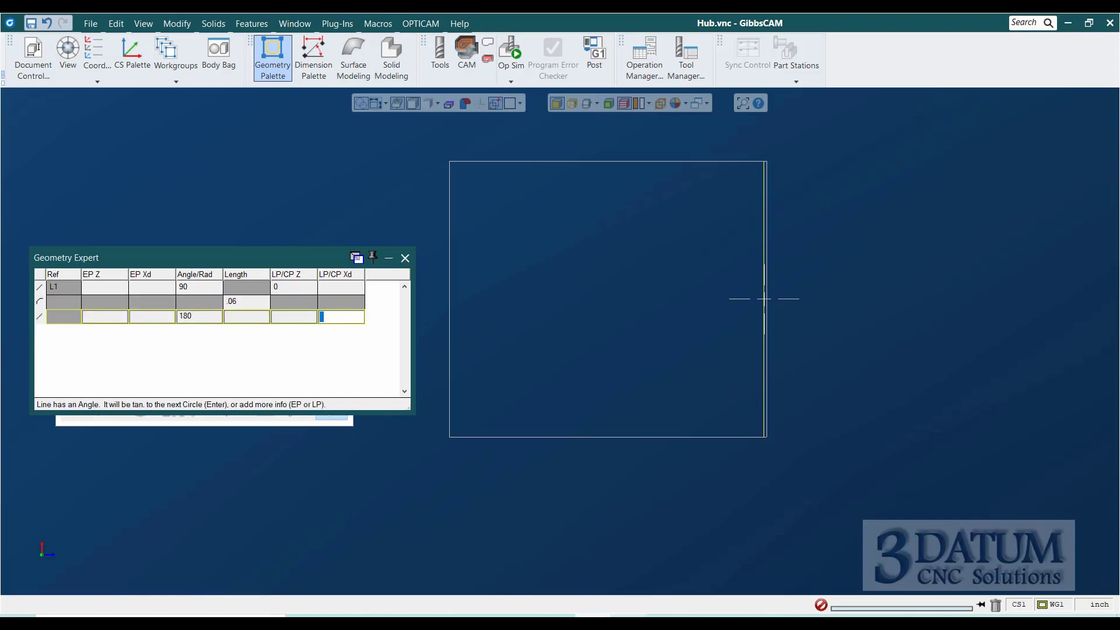
Check the front diameter on the Hub drawing and make the 180-degree line pass through Xd 1.
{"action": "key", "text": "alt+Tab"}
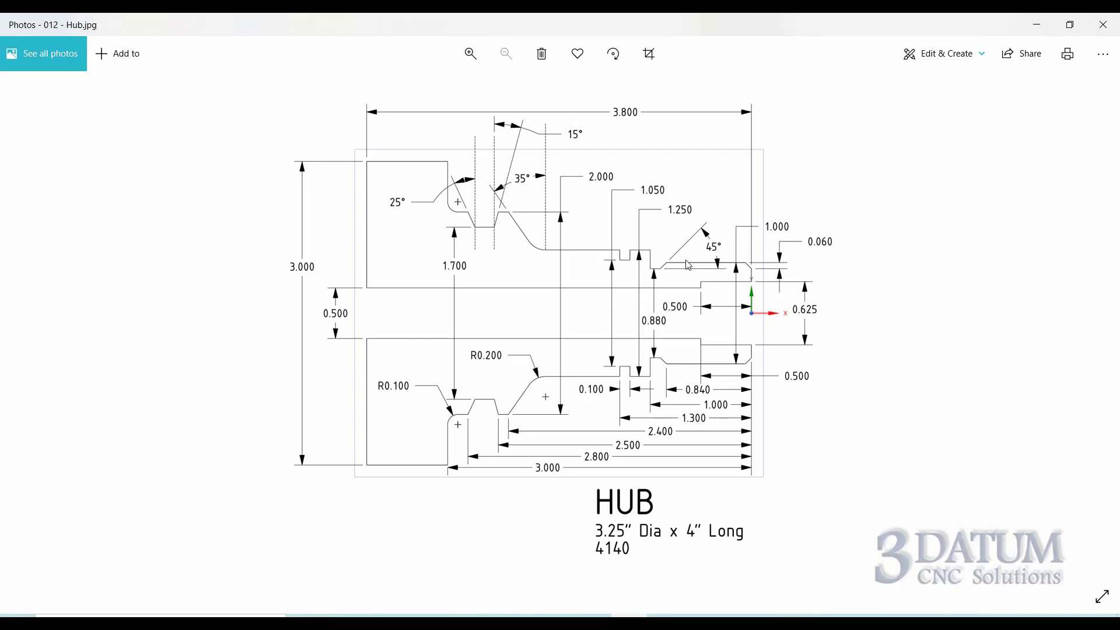
{"action": "left_click", "coordinate": [593, 616]}
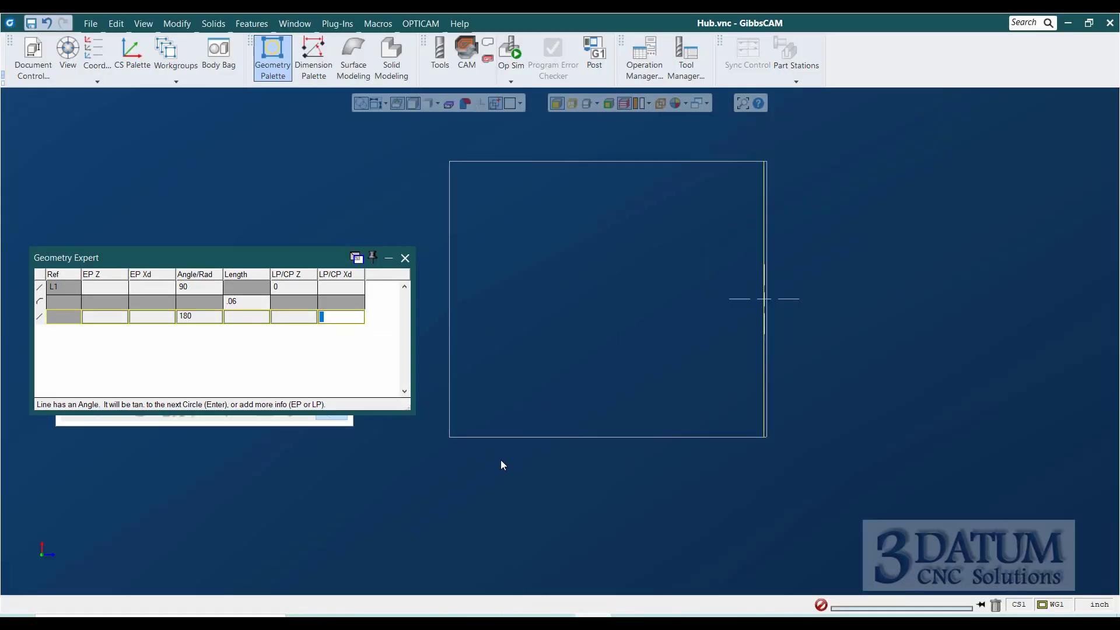
{"action": "type", "text": "1"}
{"action": "key", "text": "Return"}
Check the 45° relief on the Hub drawing and set the next line's angle to 180+45 (225) degrees in Geometry Expert.
{"action": "type", "text": "90"}
{"action": "key", "text": "Tab"}
{"action": "key", "text": "Tab"}
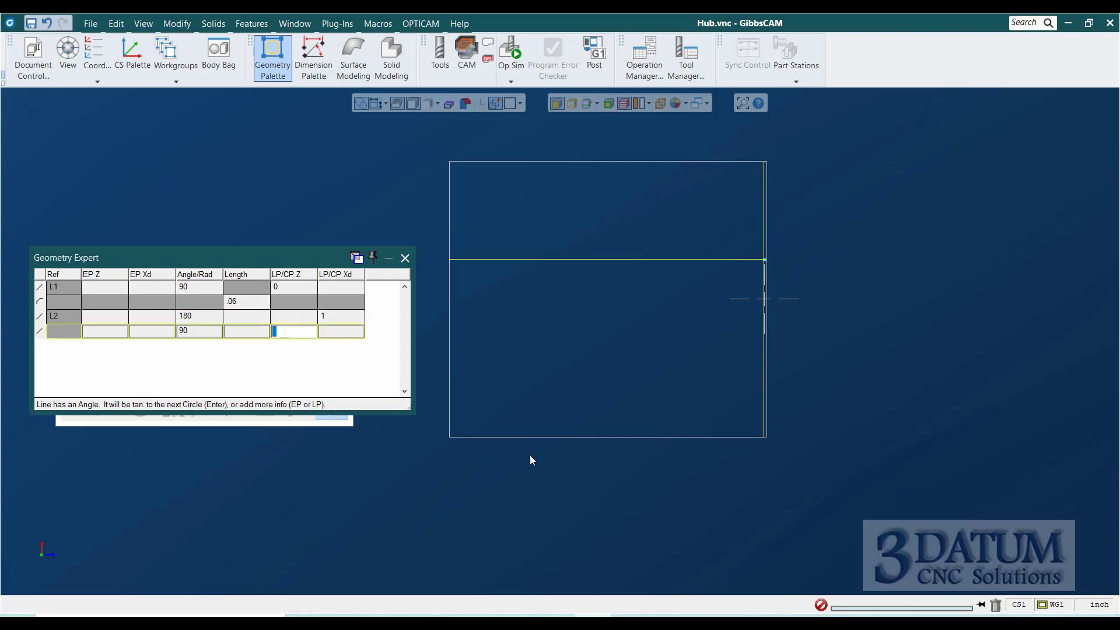
{"action": "key", "text": "alt+Tab"}
{"action": "left_click", "coordinate": [198, 333]}
{"action": "type", "text": "180+45"}
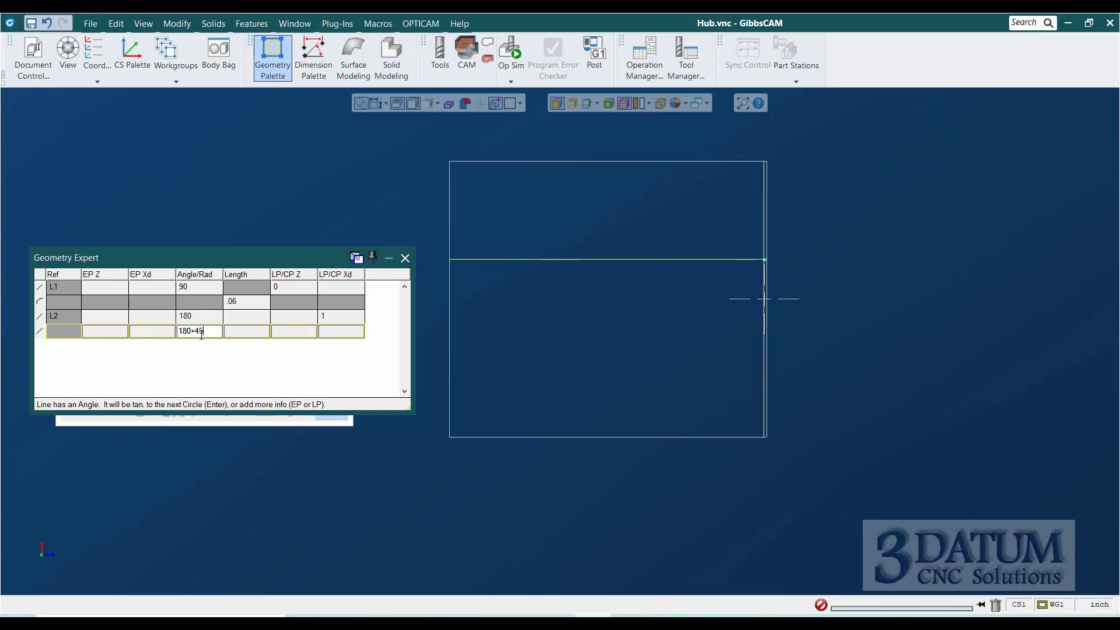
{"action": "key", "text": "Tab"}
{"action": "key", "text": "Tab"}
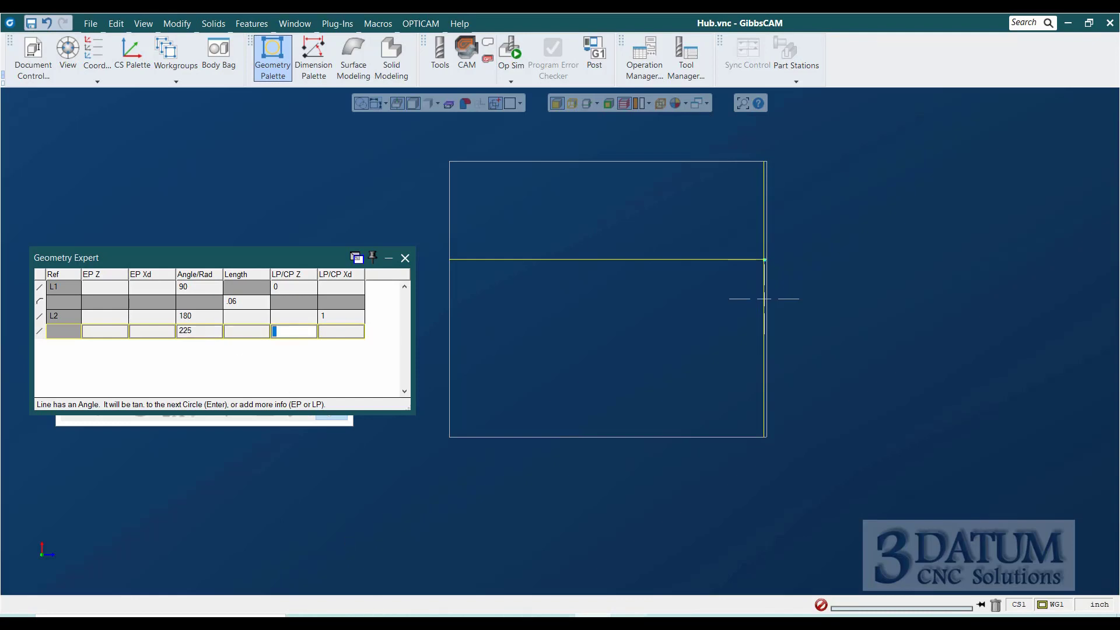
Check the relief's start position on the Hub drawing and make the 225-degree line pass through Z -.84, Xd 1.
{"action": "key", "text": "alt+Tab"}
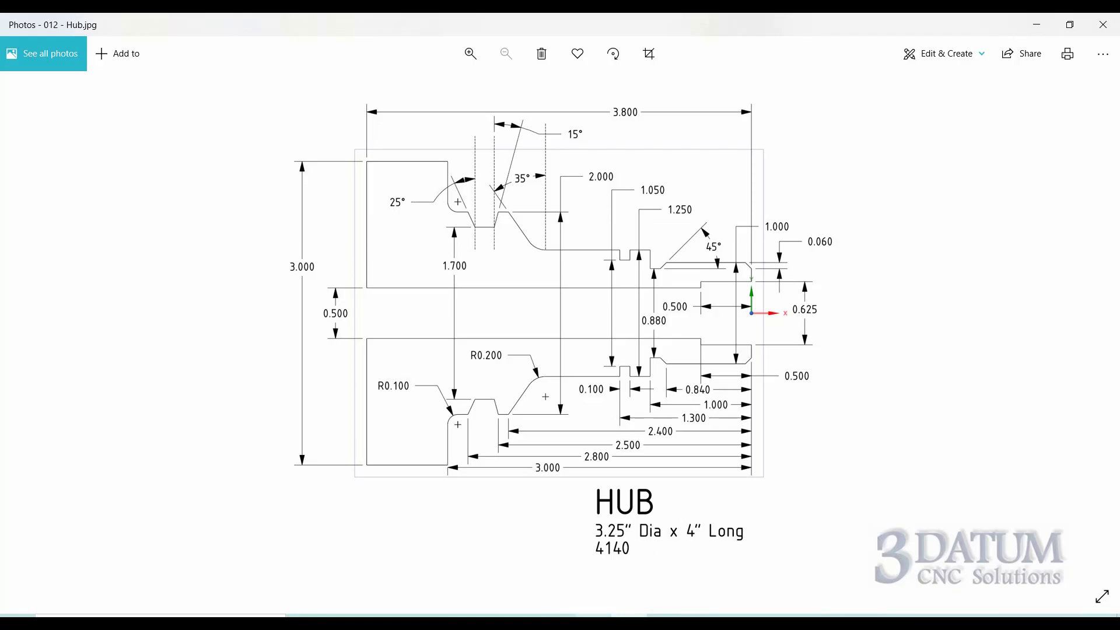
{"action": "key", "text": "alt+Tab"}
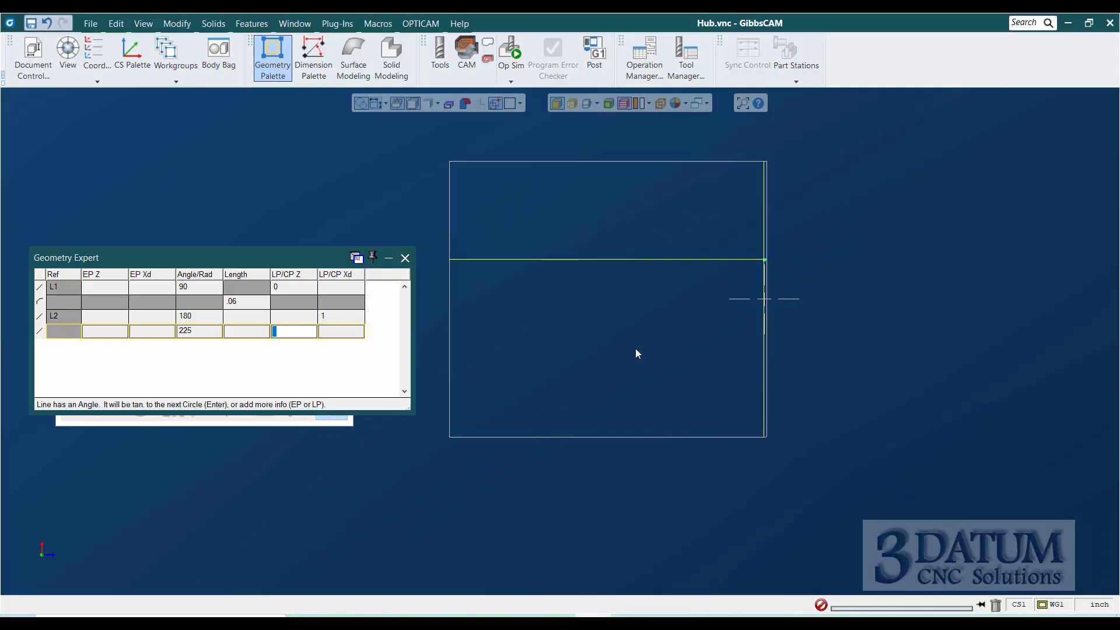
{"action": "type", "text": "-.84"}
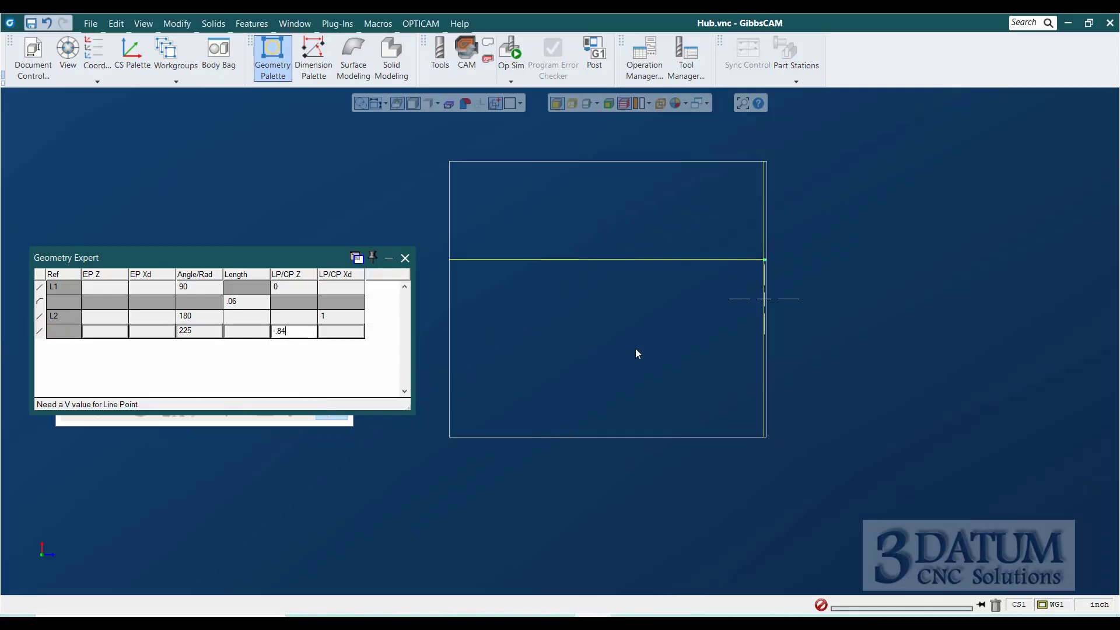
{"action": "key", "text": "Tab"}
{"action": "type", "text": "1"}
{"action": "key", "text": "Return"}
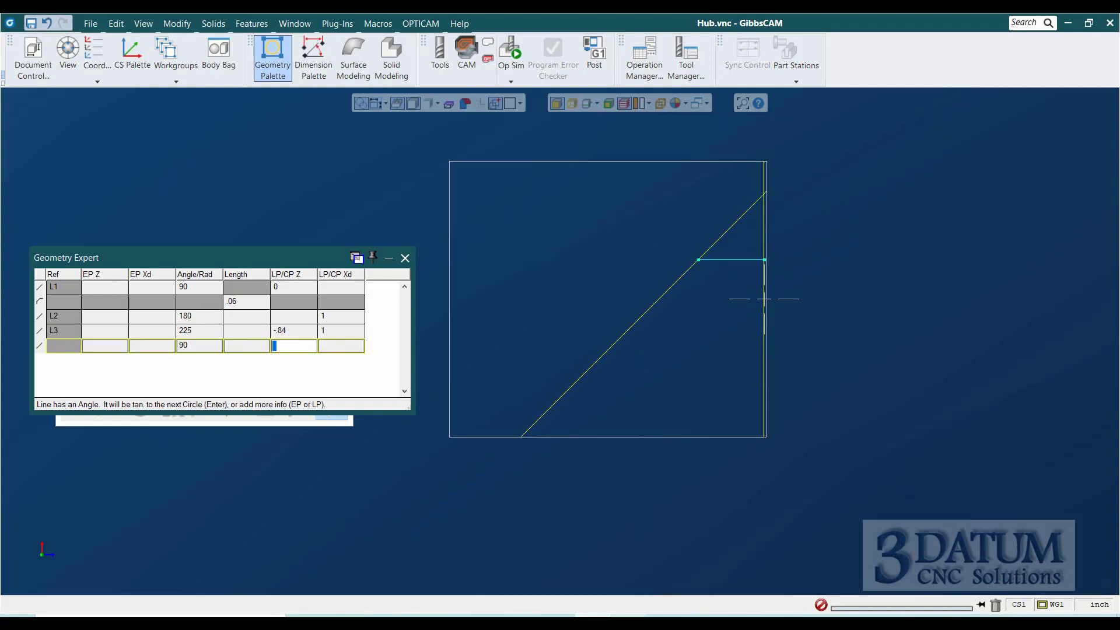
Check the relief diameter on the Hub drawing and create a 180-degree line through Xd .88.
{"action": "key", "text": "alt+Tab"}
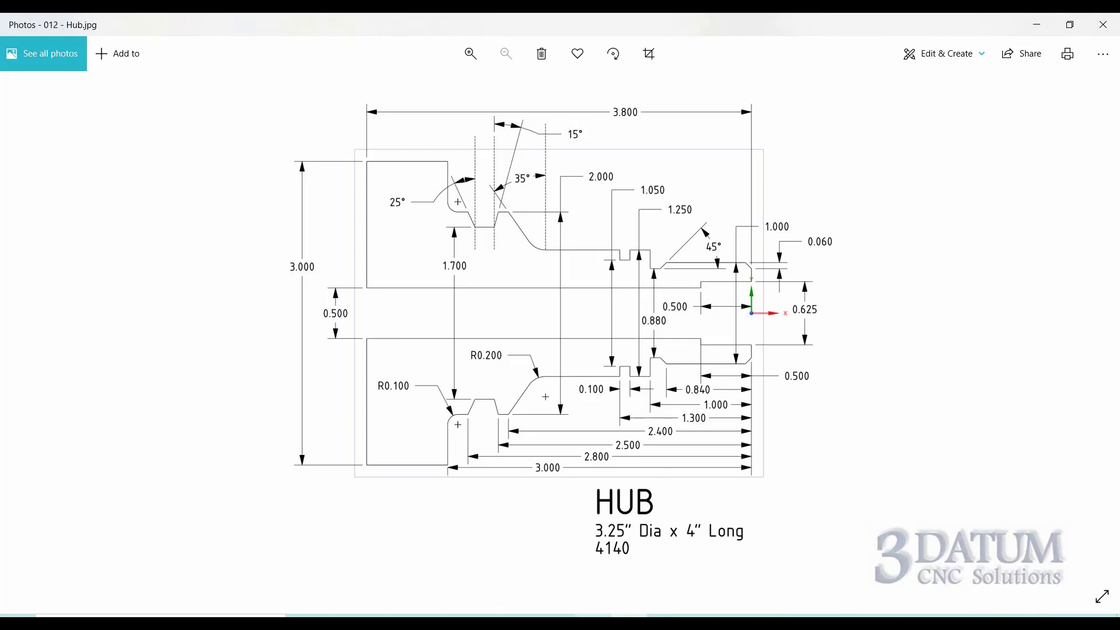
{"action": "key", "text": "alt+Tab"}
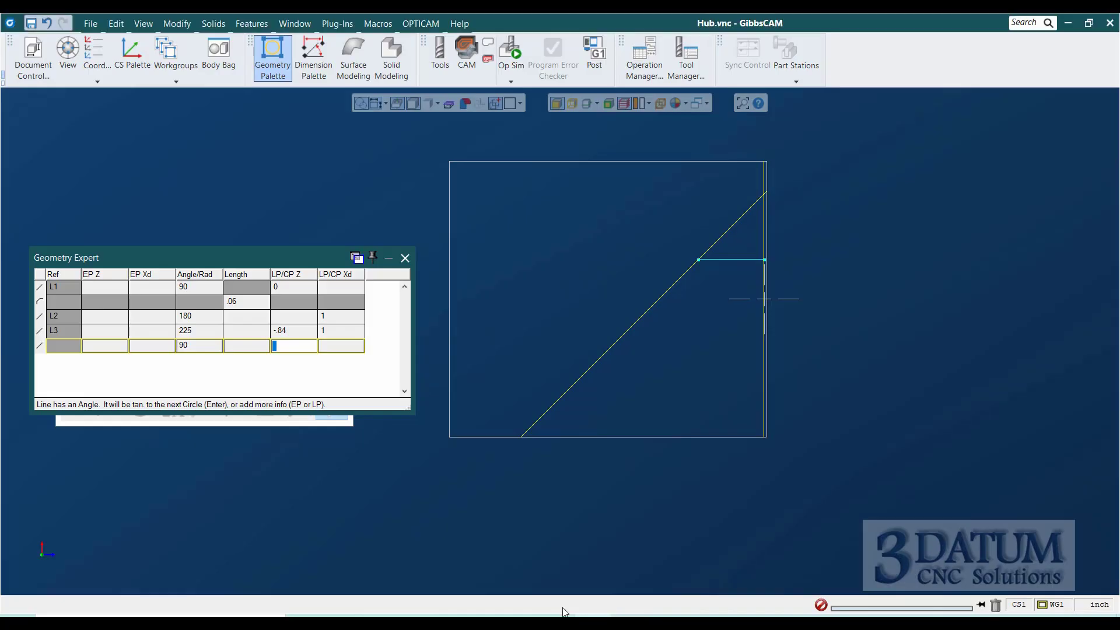
{"action": "left_click", "coordinate": [197, 349]}
{"action": "type", "text": "18"}
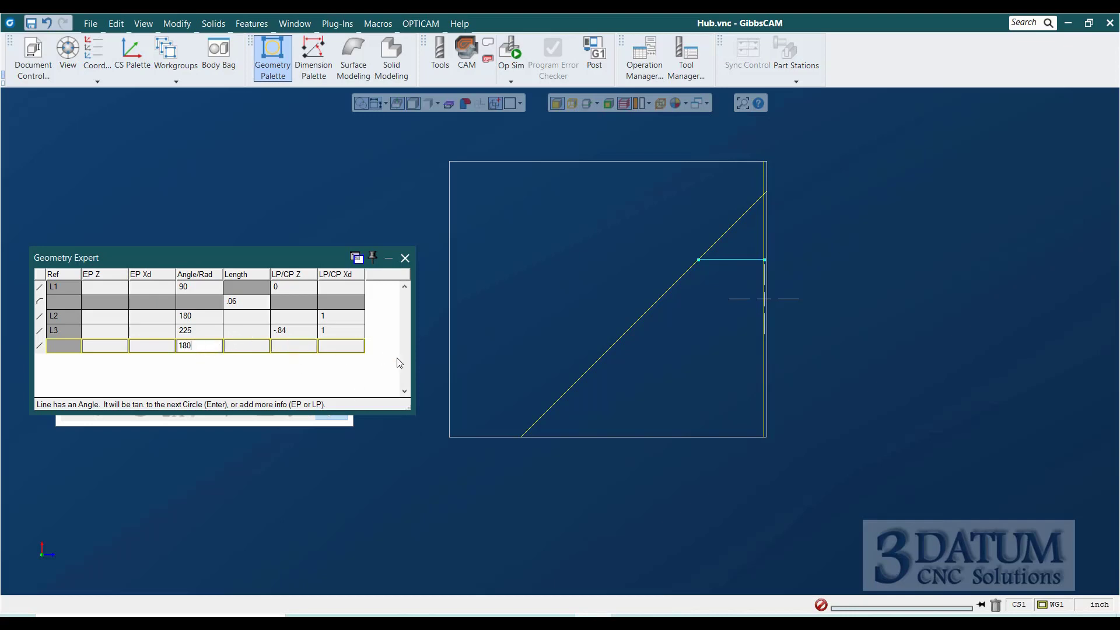
{"action": "type", "text": "0"}
{"action": "key", "text": "Tab"}
{"action": "key", "text": "Tab"}
{"action": "key", "text": "Tab"}
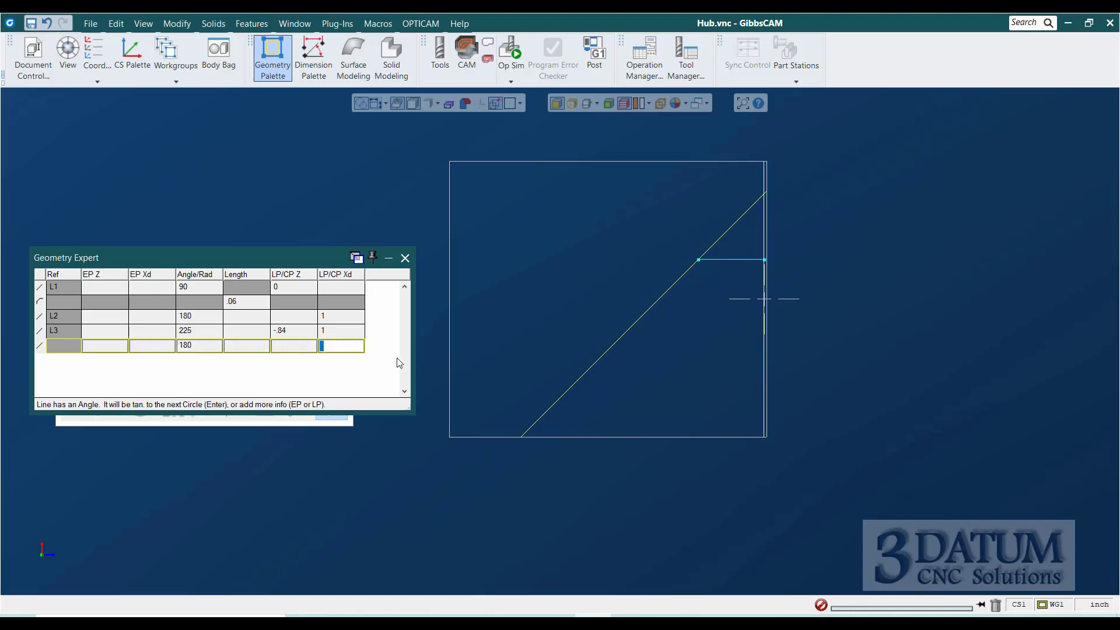
{"action": "type", "text": ".88"}
{"action": "key", "text": "Return"}
Check the first shoulder's position on the Hub drawing and create a 90-degree line through Z -1.
{"action": "key", "text": "Tab"}
{"action": "key", "text": "Tab"}
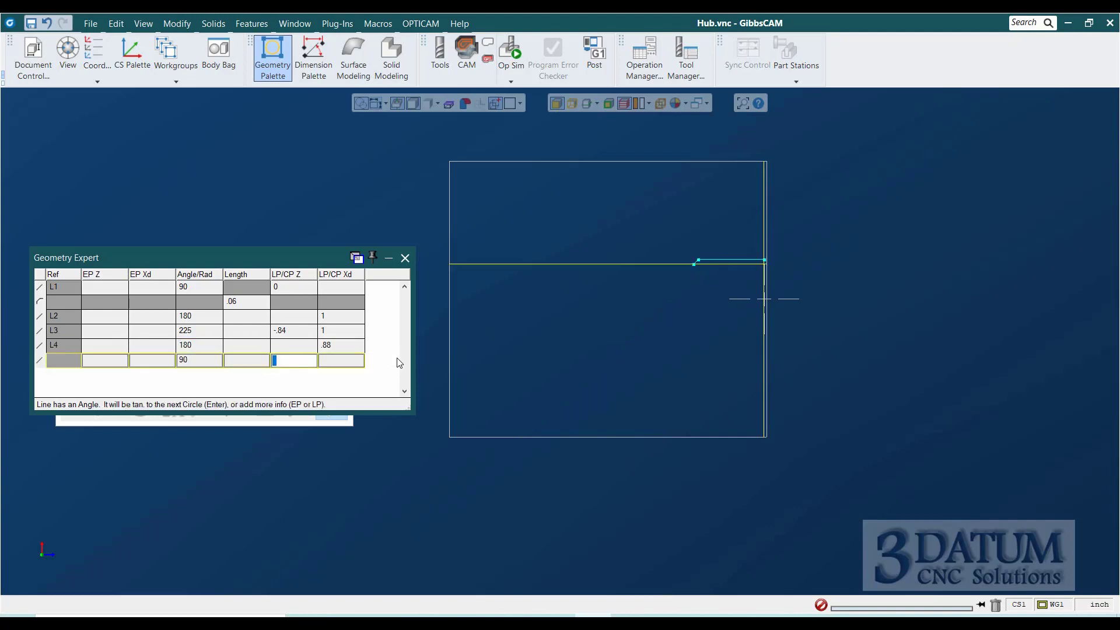
{"action": "key", "text": "alt+Tab"}
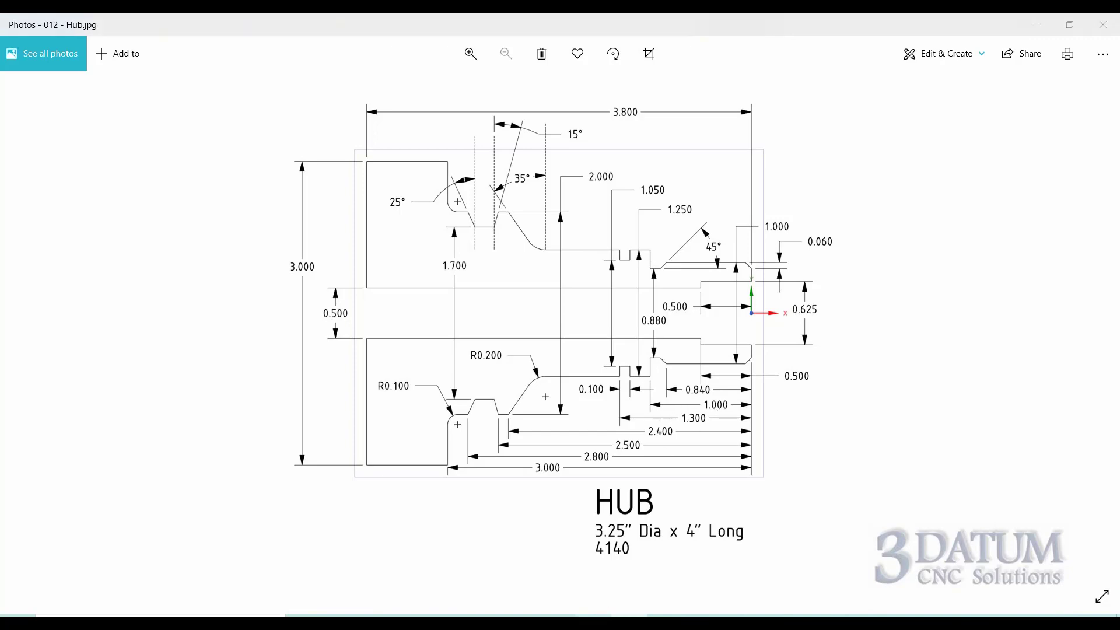
{"action": "key", "text": "alt+Tab"}
{"action": "type", "text": "-1"}
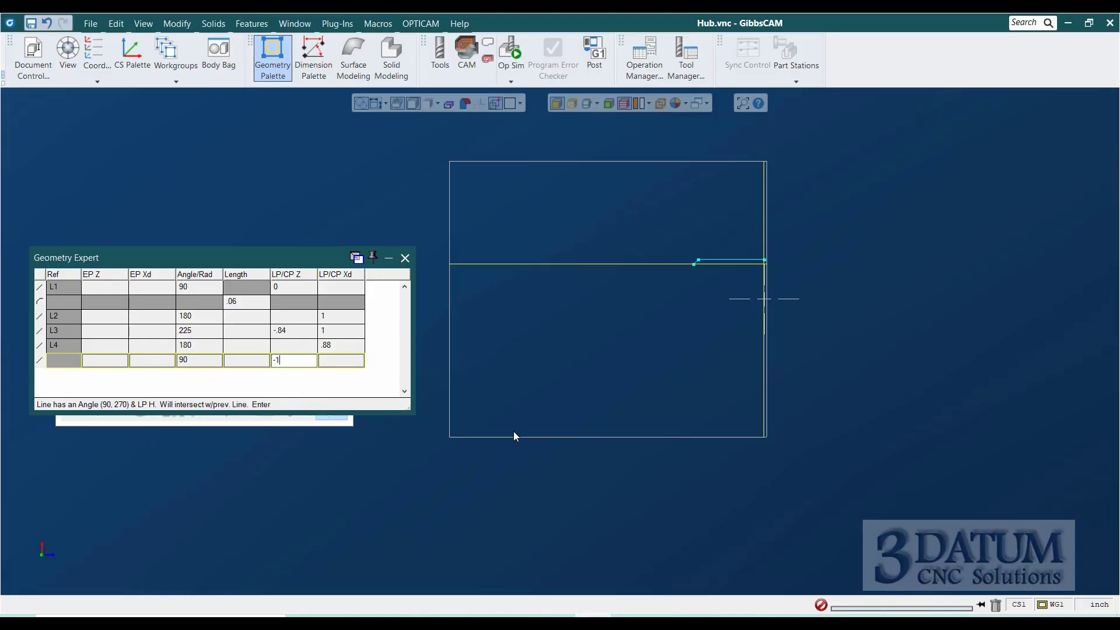
{"action": "key", "text": "Return"}
Check the diameter behind the first shoulder on the Hub drawing and create a 180-degree line through Xd 1.25.
{"action": "type", "text": "180"}
{"action": "key", "text": "Tab"}
{"action": "key", "text": "Tab"}
{"action": "key", "text": "Tab"}
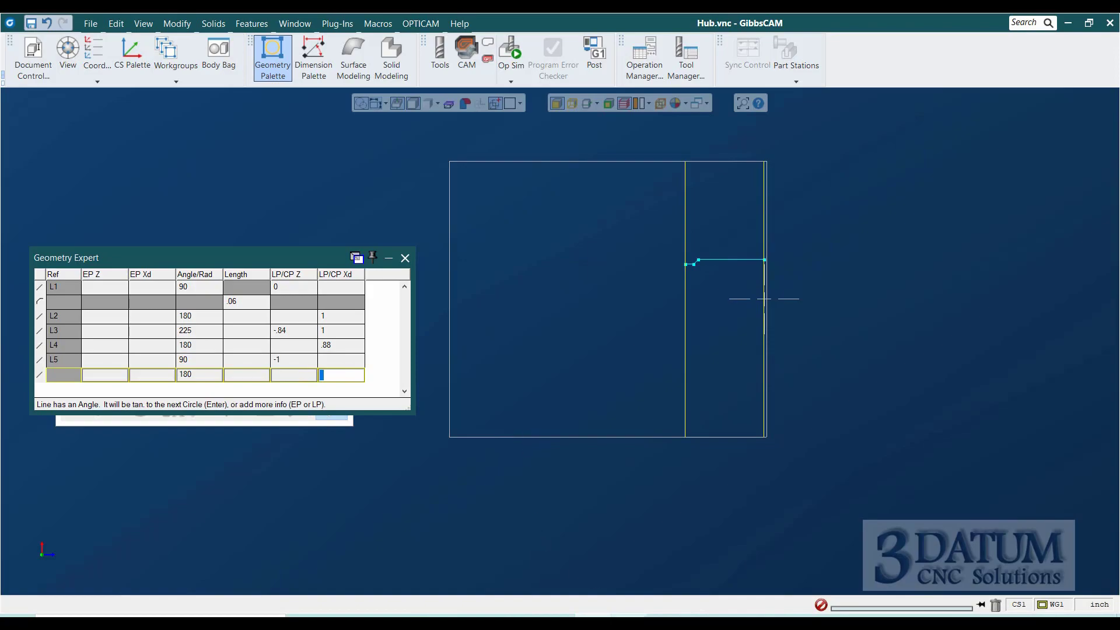
{"action": "key", "text": "alt+Tab"}
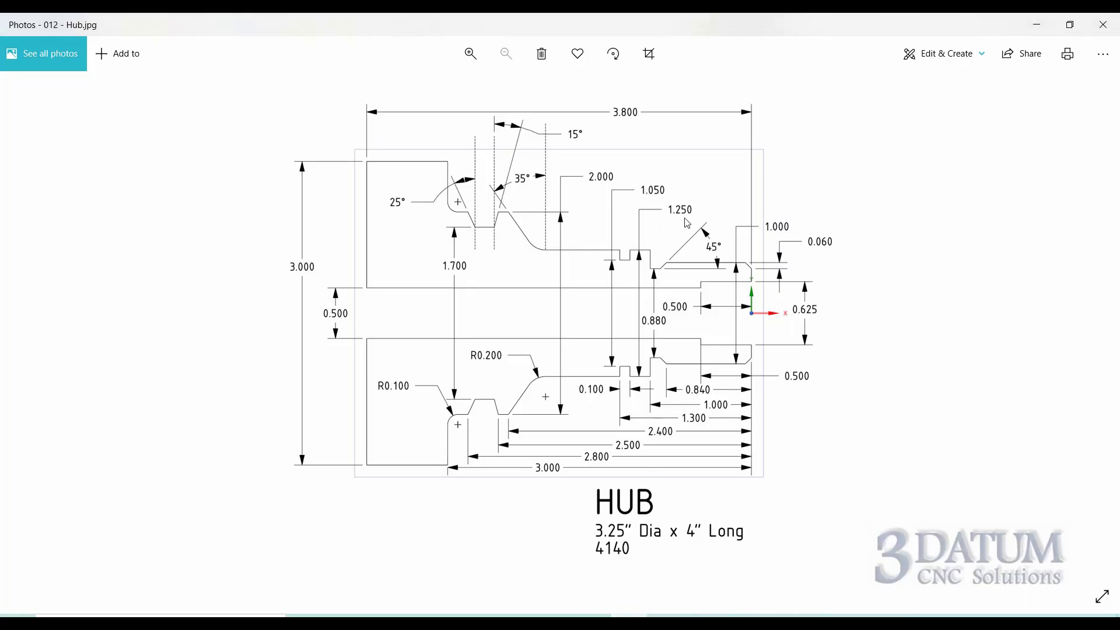
{"action": "key", "text": "alt+Tab"}
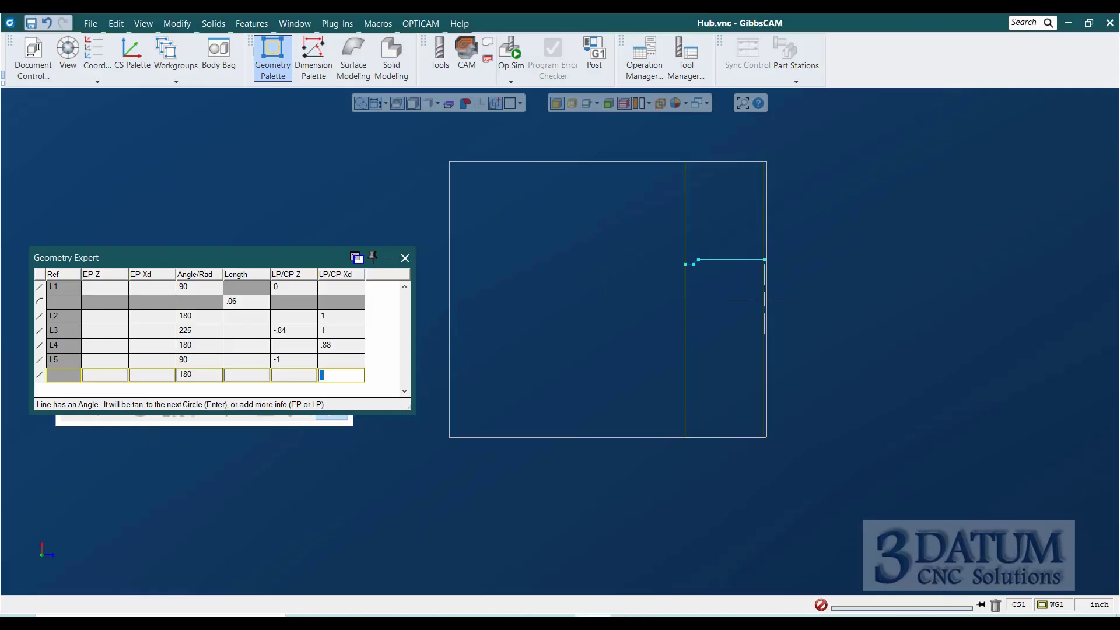
{"action": "type", "text": "1.25"}
{"action": "key", "text": "Return"}
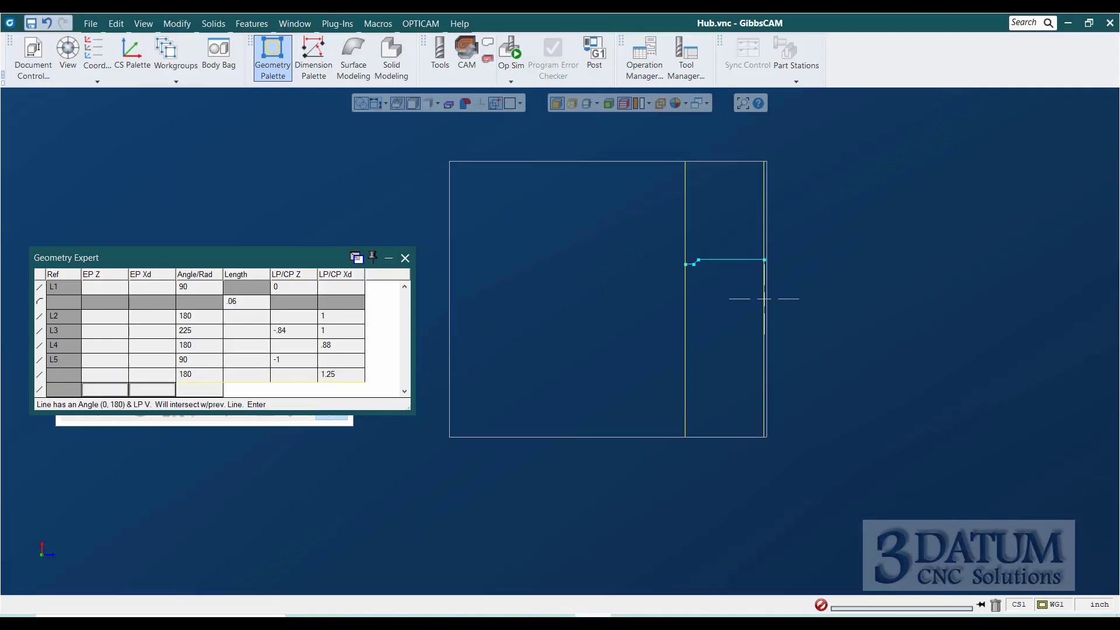
Check the groove's position and width on the Hub drawing and create its front wall as a 90-degree line through Z -1.3+.1.
{"action": "type", "text": "90"}
{"action": "key", "text": "Tab"}
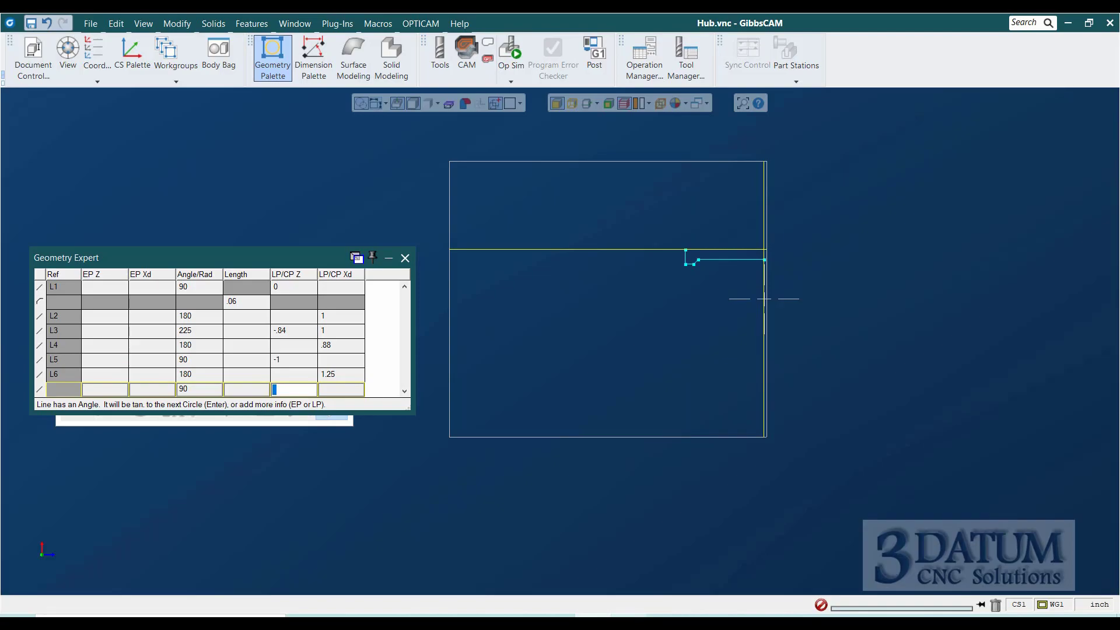
{"action": "key", "text": "alt+Tab"}
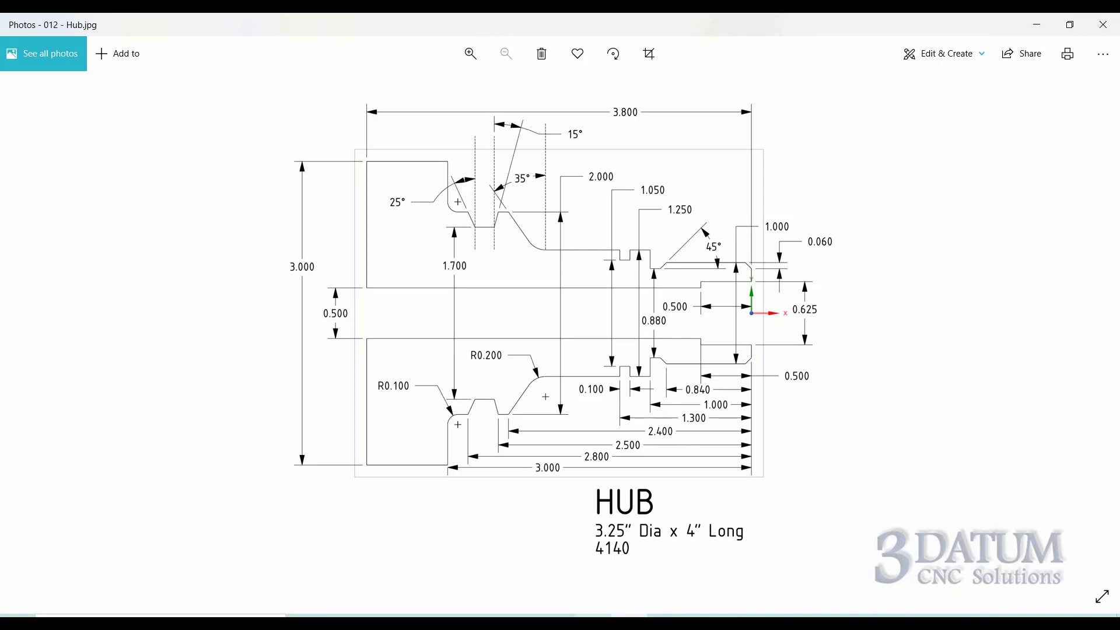
{"action": "key", "text": "alt+Tab"}
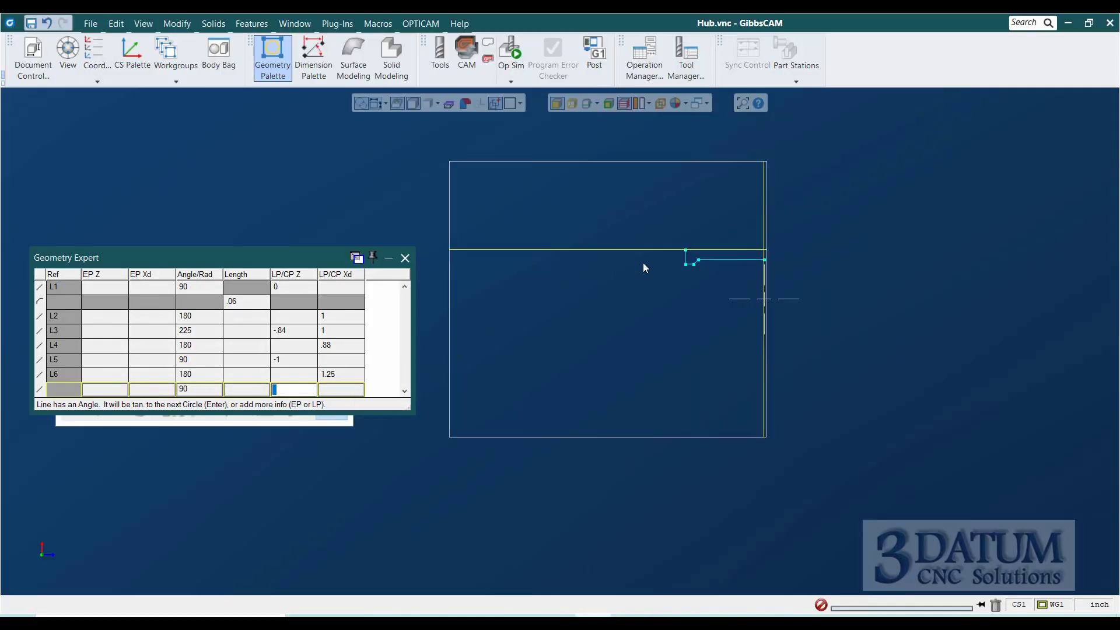
{"action": "type", "text": "-1.3+"}
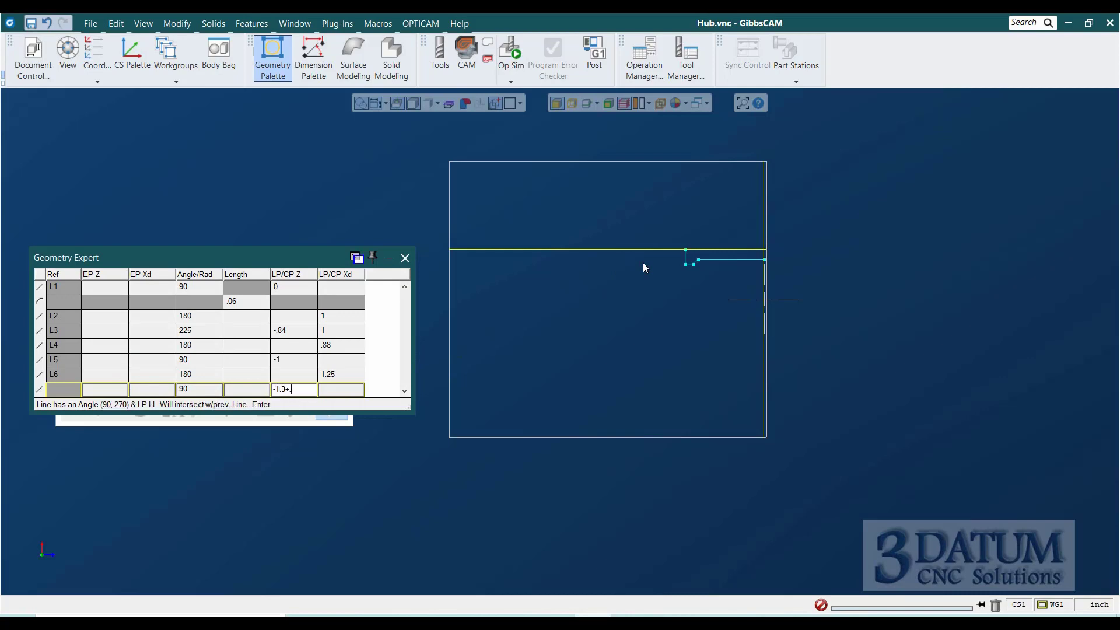
{"action": "type", "text": ".1"}
{"action": "key", "text": "Return"}
Check the groove's bottom diameter on the Hub drawing and create a 180-degree line through Xd 1.05.
{"action": "type", "text": "180"}
{"action": "key", "text": "Tab"}
{"action": "key", "text": "Tab"}
{"action": "key", "text": "Tab"}
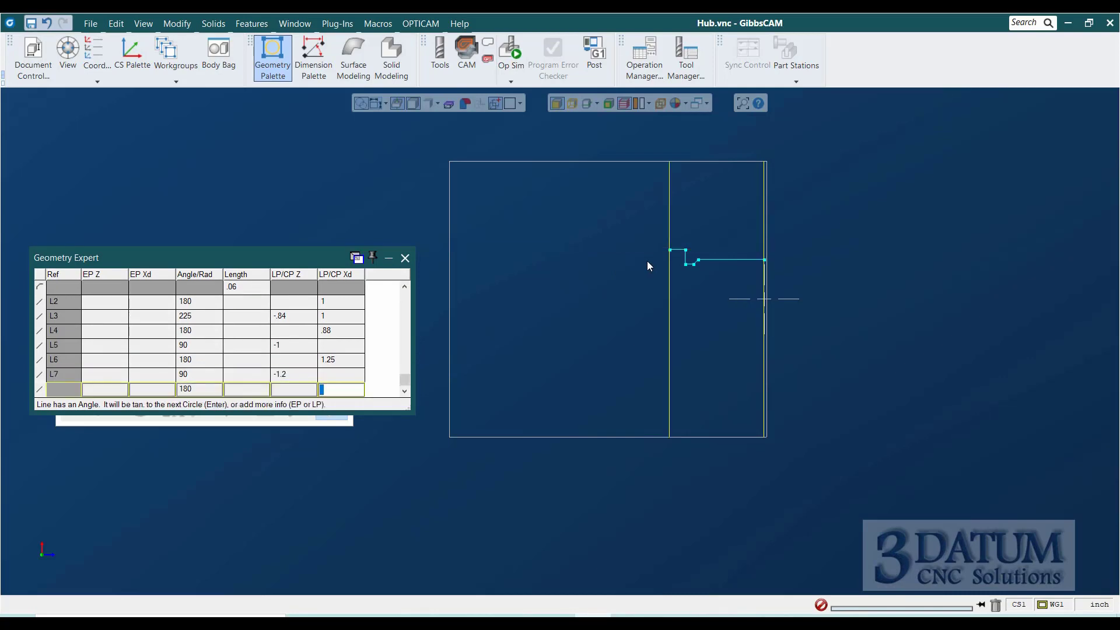
{"action": "key", "text": "alt+Tab"}
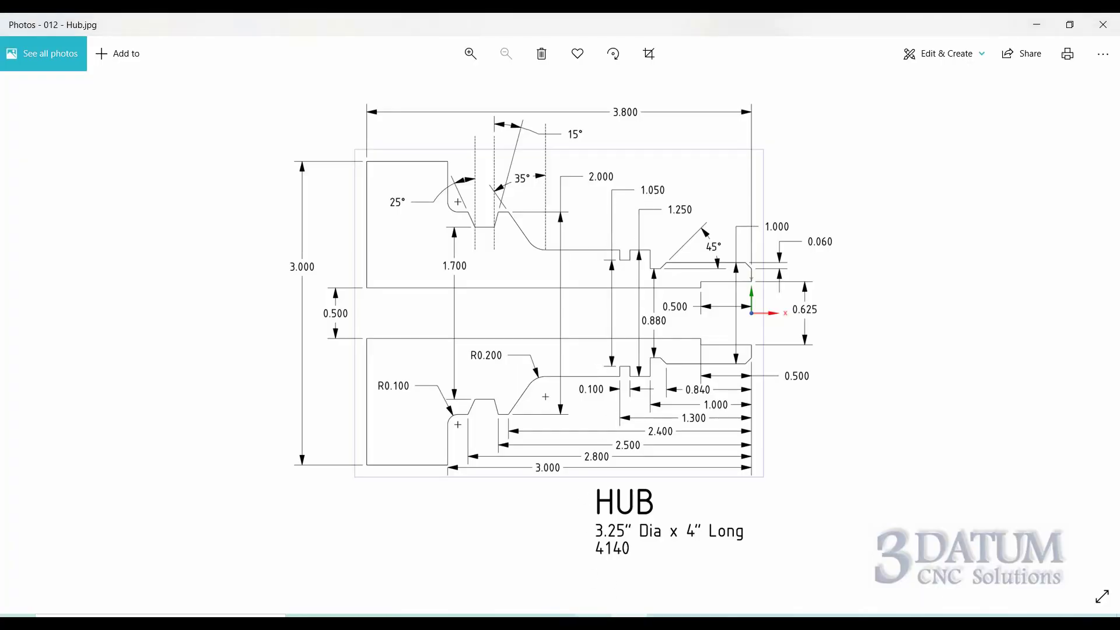
{"action": "key", "text": "alt+Tab"}
{"action": "type", "text": "1.0"}
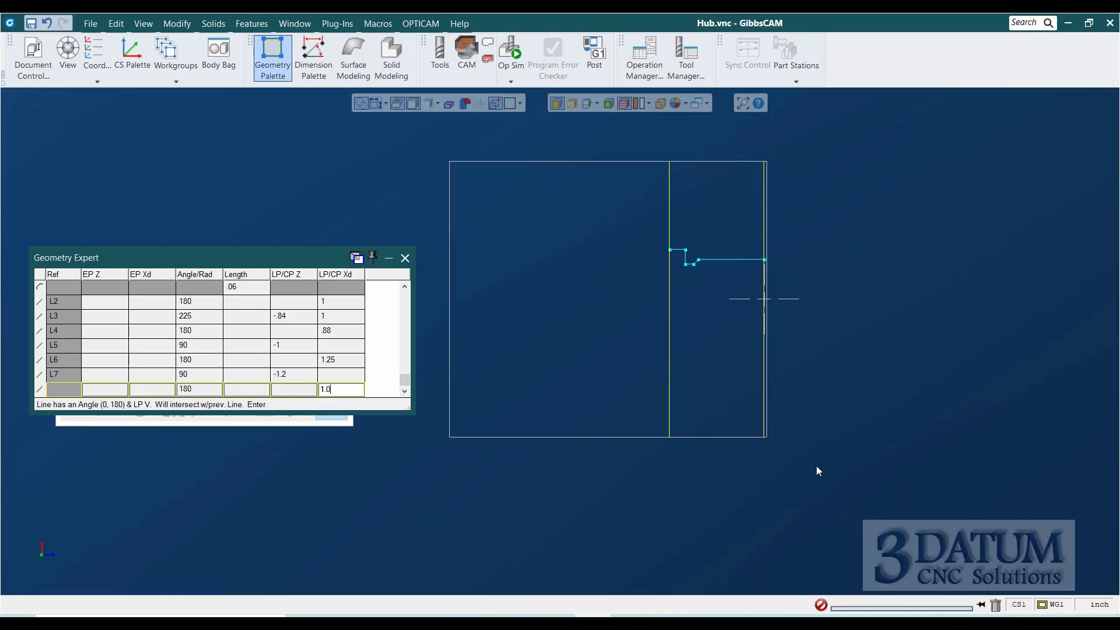
{"action": "type", "text": "5"}
{"action": "key", "text": "Return"}
Check the groove's back wall on the Hub drawing and create a 90-degree line through Z -1.3.
{"action": "type", "text": "90"}
{"action": "key", "text": "Tab"}
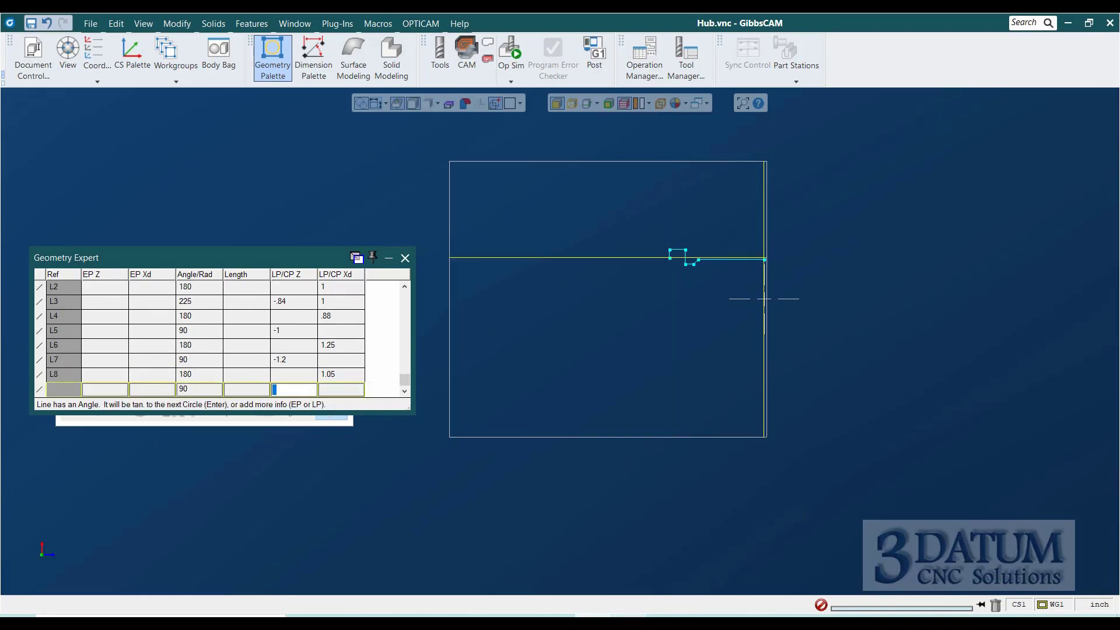
{"action": "key", "text": "alt+Tab"}
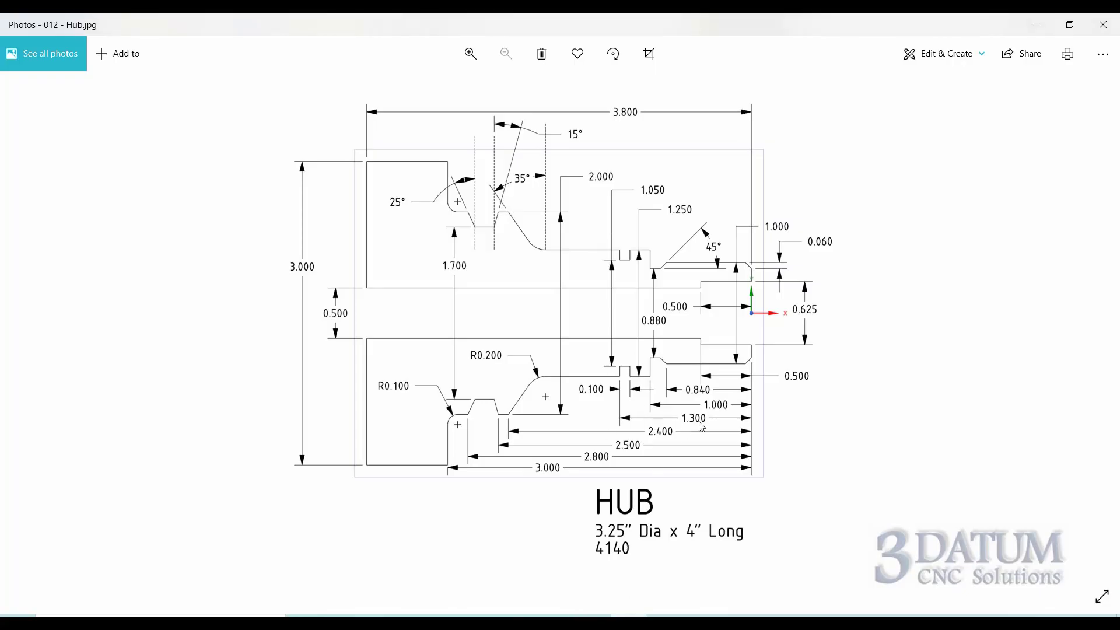
{"action": "key", "text": "alt+Tab"}
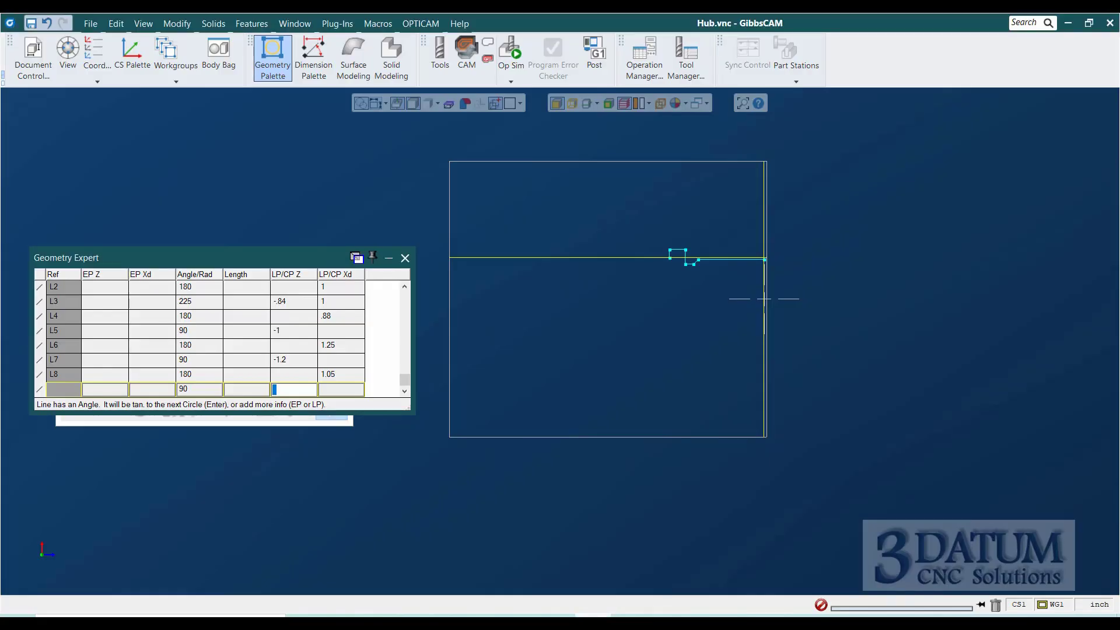
{"action": "type", "text": "-1.3"}
{"action": "key", "text": "Return"}
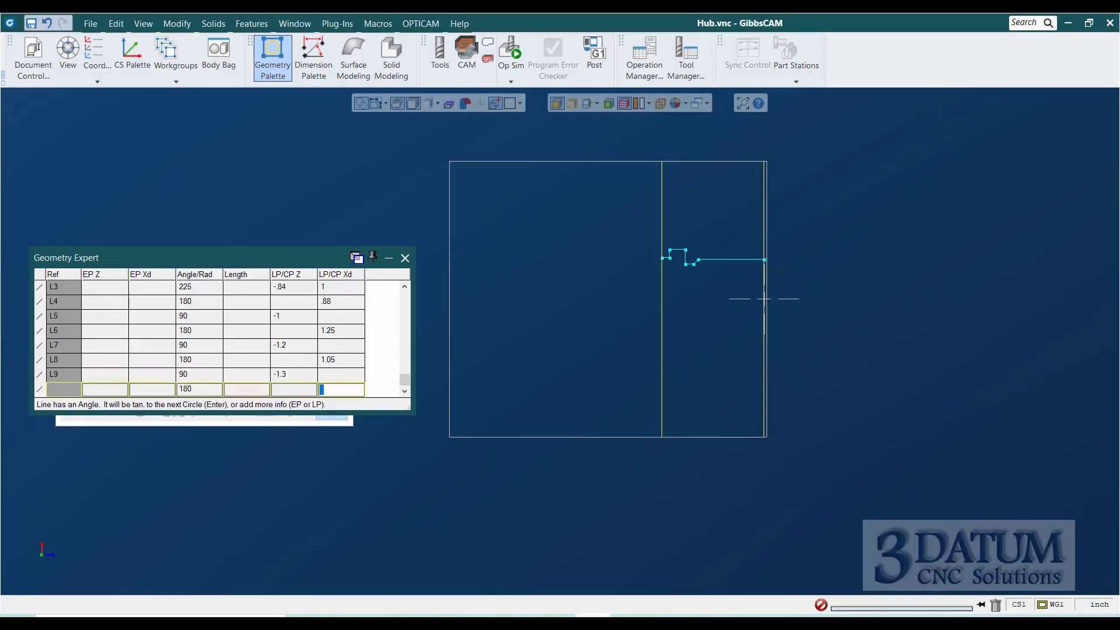
Check the diameter behind the groove on the Hub drawing and create a 180-degree line through Xd 1.25.
{"action": "key", "text": "alt+Tab"}
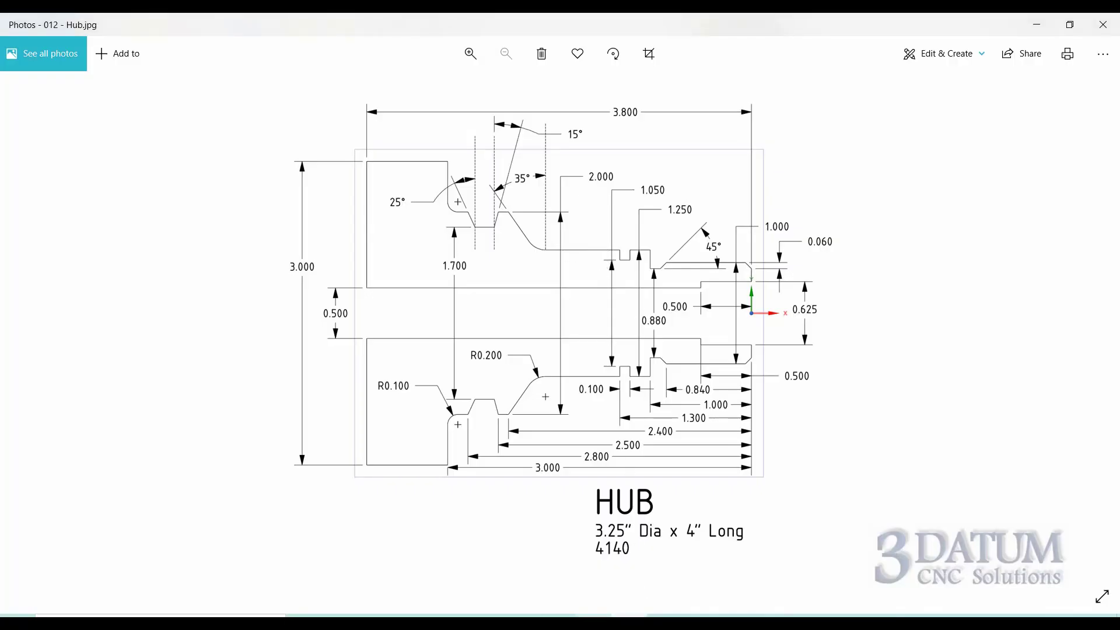
{"action": "key", "text": "alt+Tab"}
{"action": "type", "text": "1.25"}
{"action": "key", "text": "Return"}
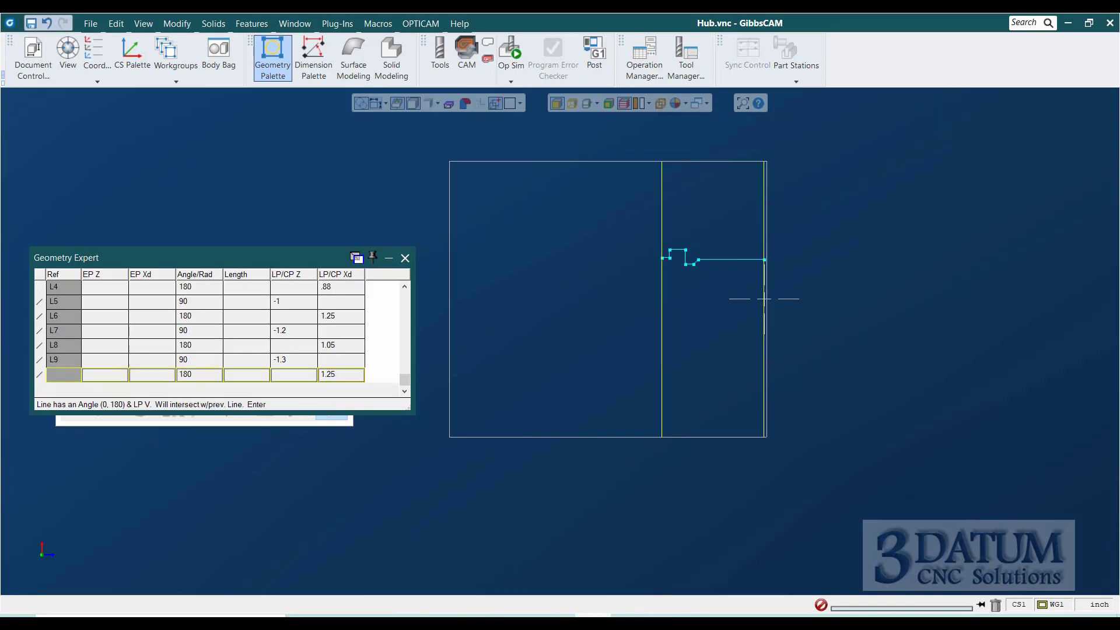
{"action": "type", "text": "90"}
{"action": "key", "text": "Tab"}
{"action": "key", "text": "Tab"}
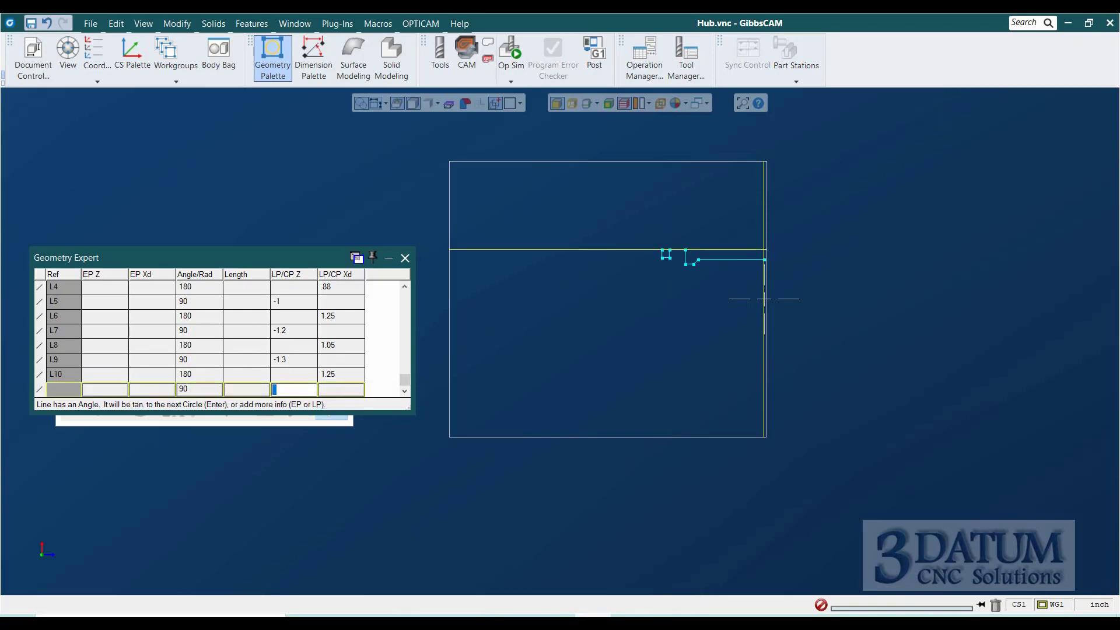
Check the blend behind the 1.25 diameter on the Hub drawing and enter an arc with radius .2 as the next element.
{"action": "key", "text": "alt+Tab"}
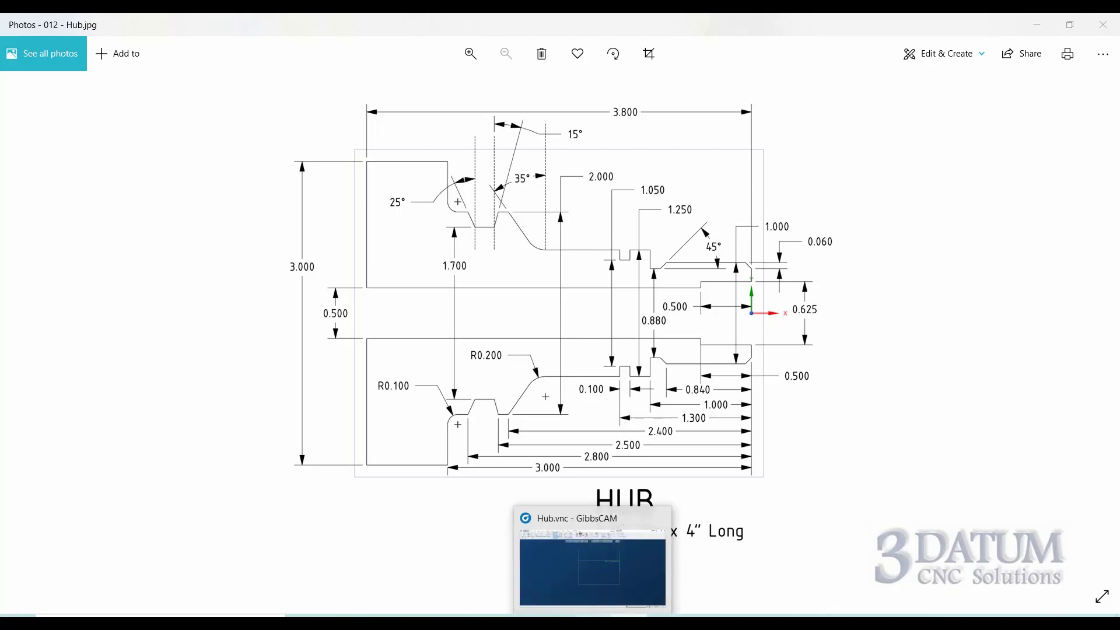
{"action": "left_click", "coordinate": [595, 554]}
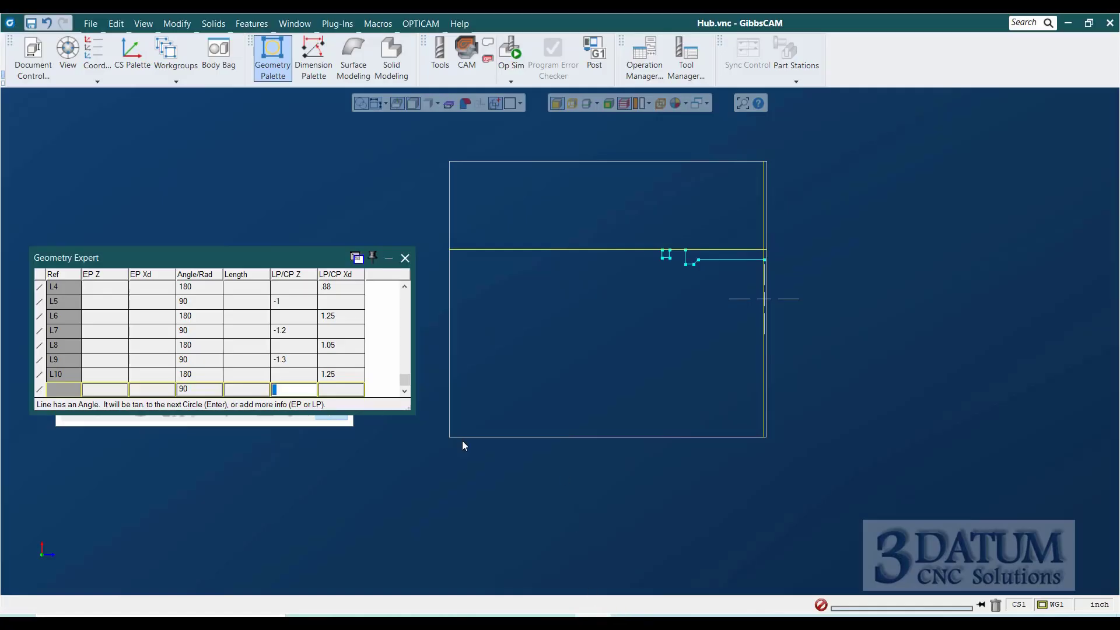
{"action": "left_click", "coordinate": [40, 389]}
{"action": "left_click", "coordinate": [114, 396]}
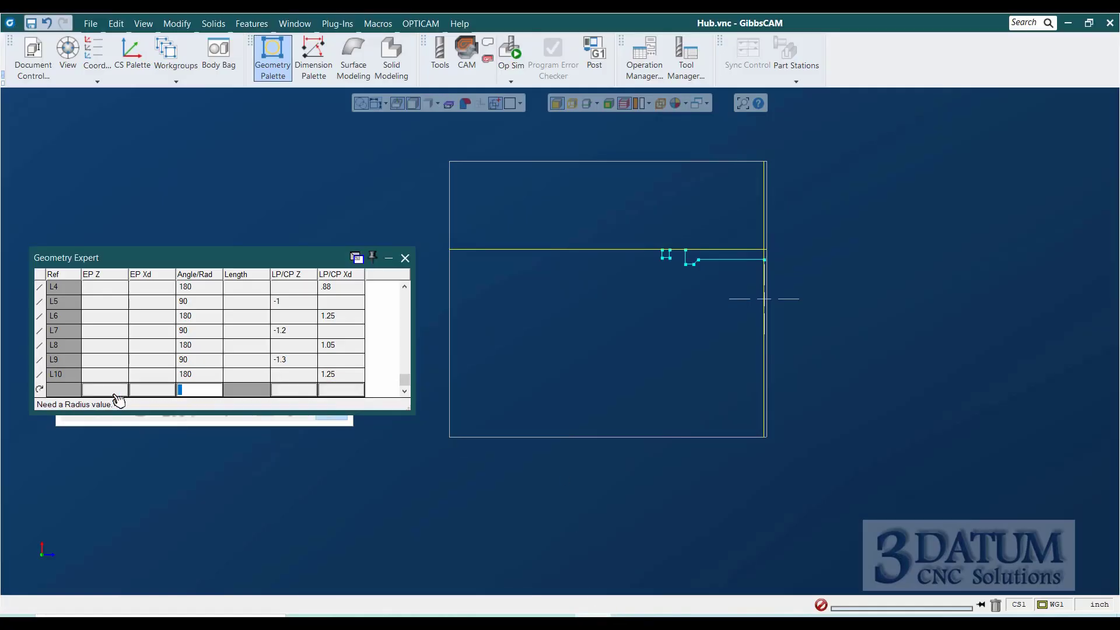
{"action": "type", "text": ".2"}
{"action": "key", "text": "Return"}
Check the taper behind the .2 radius on the Hub drawing and set the next line's angle to 90+35.
{"action": "type", "text": "90"}
{"action": "key", "text": "Tab"}
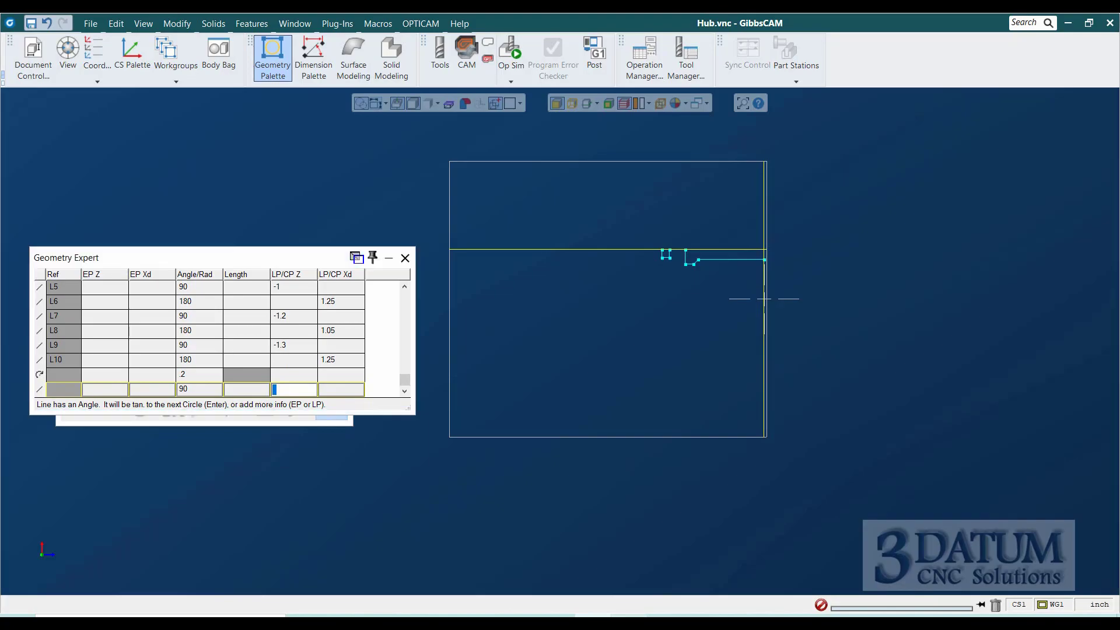
{"action": "left_click", "coordinate": [629, 616]}
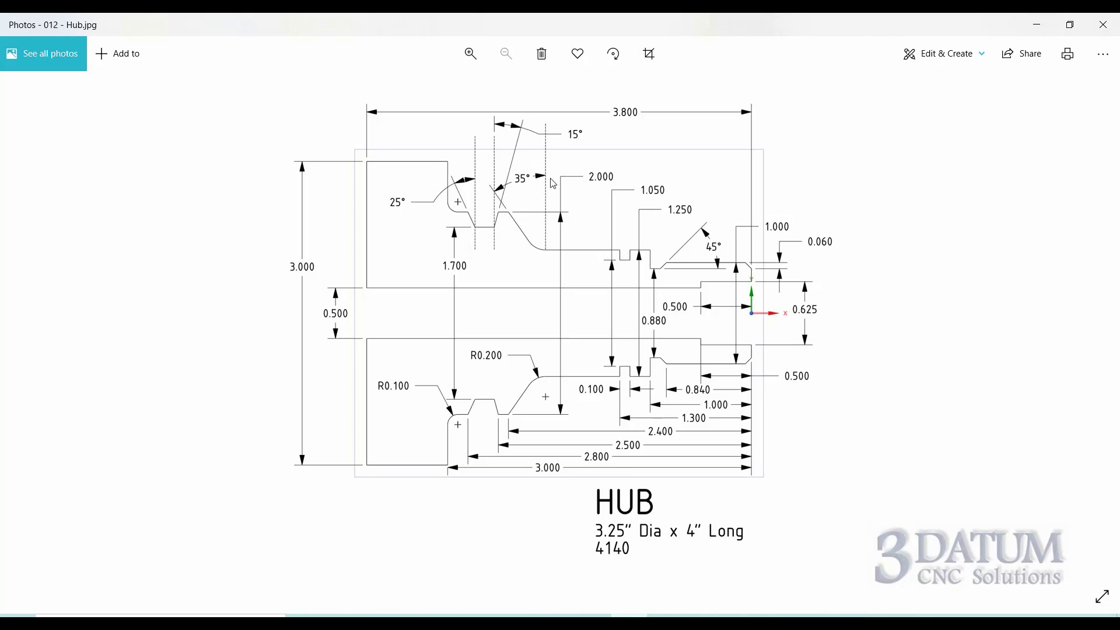
{"action": "key", "text": "alt+Tab"}
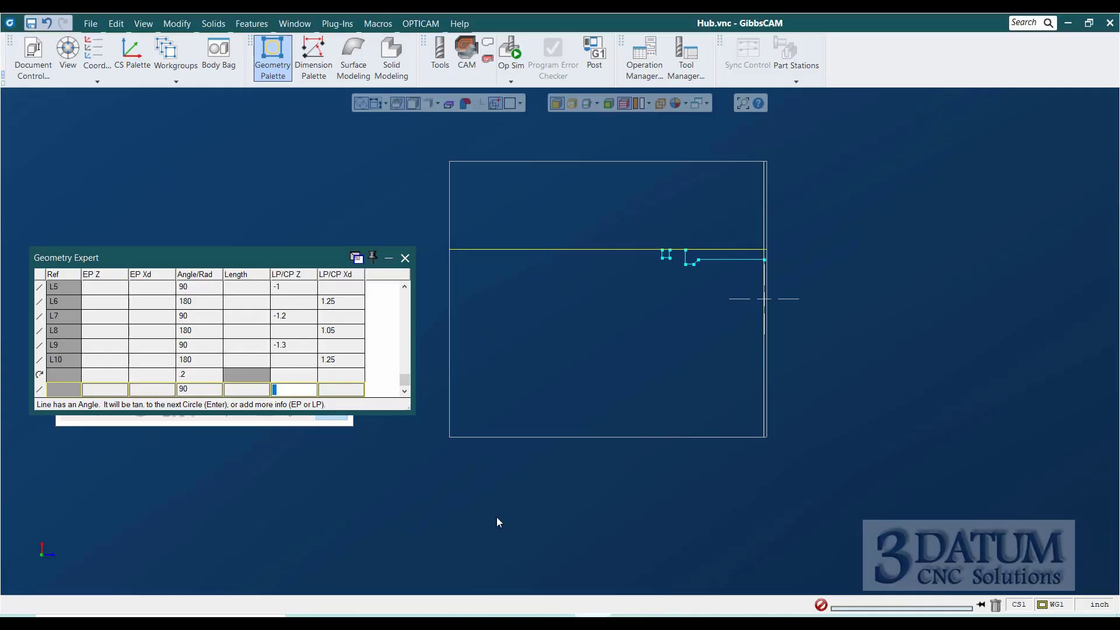
{"action": "left_click", "coordinate": [199, 389]}
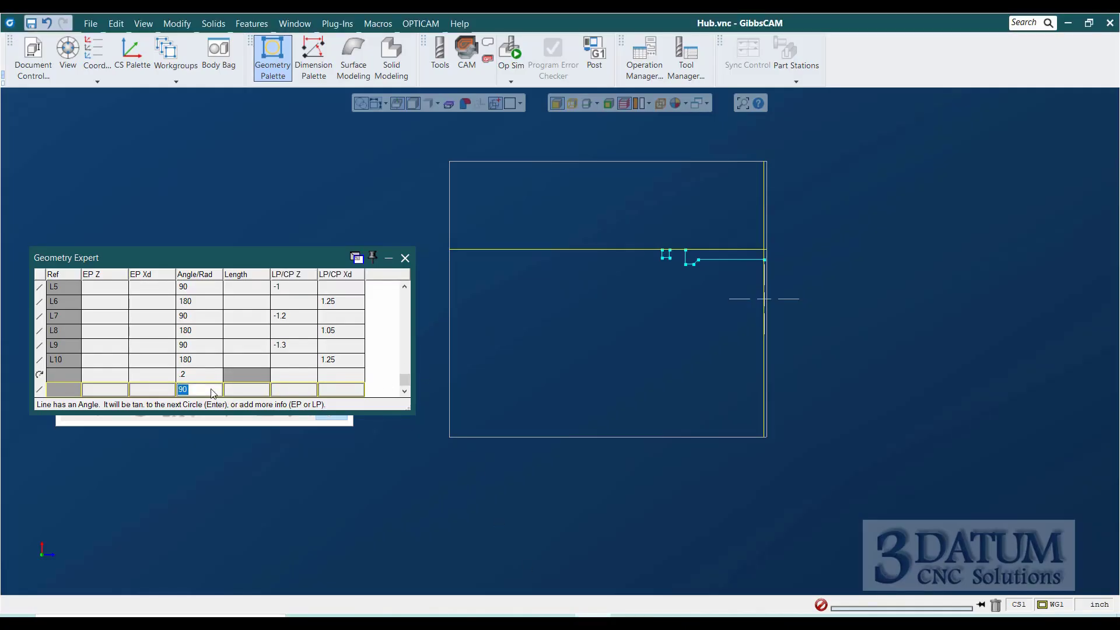
{"action": "type", "text": "90+35"}
{"action": "key", "text": "Tab"}
{"action": "key", "text": "Tab"}
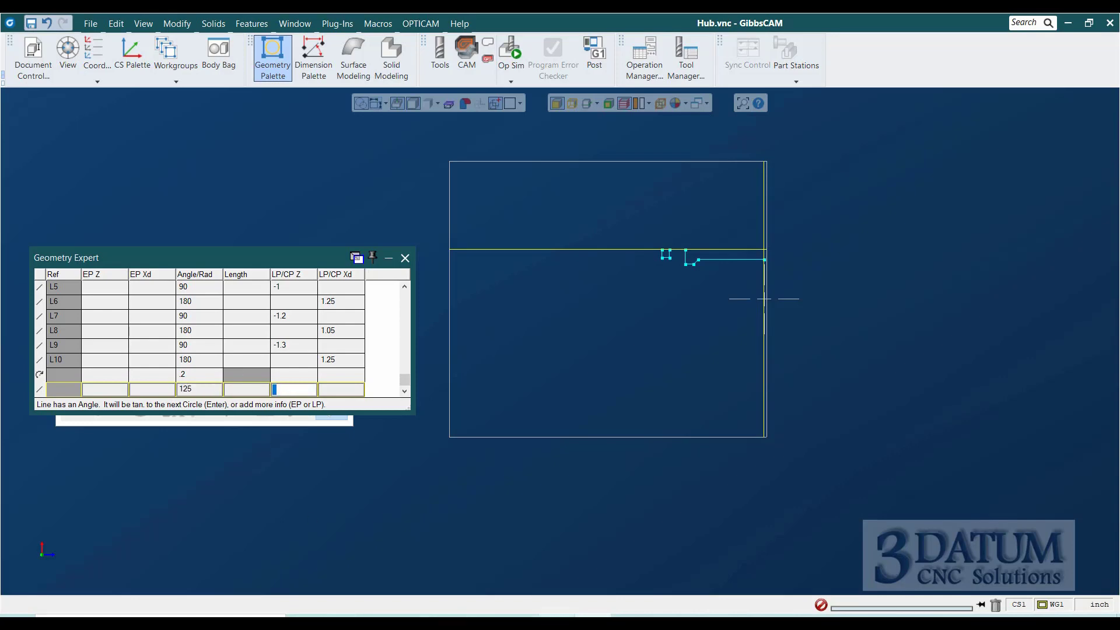
Check the taper's end on the Hub drawing and create the angled line through Z -2.4, Xd 2.
{"action": "key", "text": "alt+Tab"}
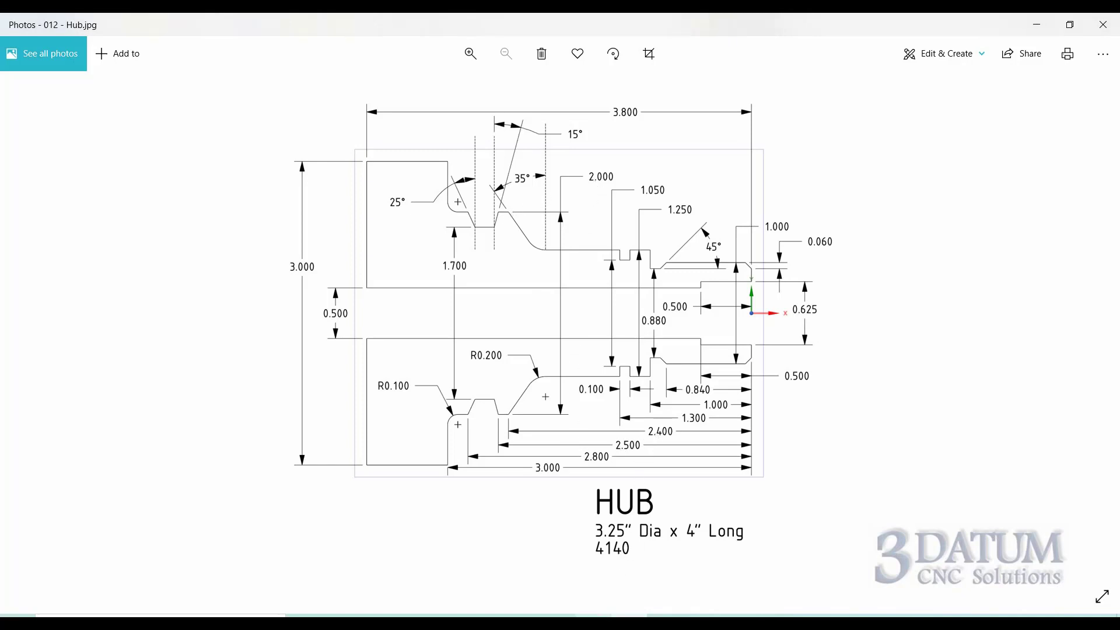
{"action": "key", "text": "alt+Tab"}
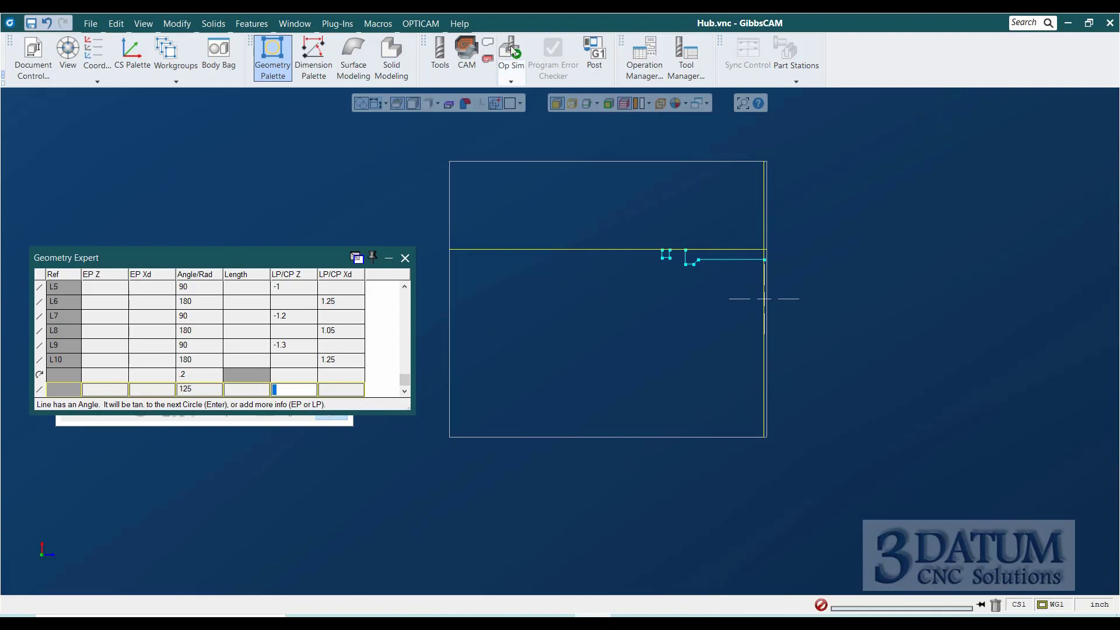
{"action": "type", "text": "-2.4"}
{"action": "key", "text": "Tab"}
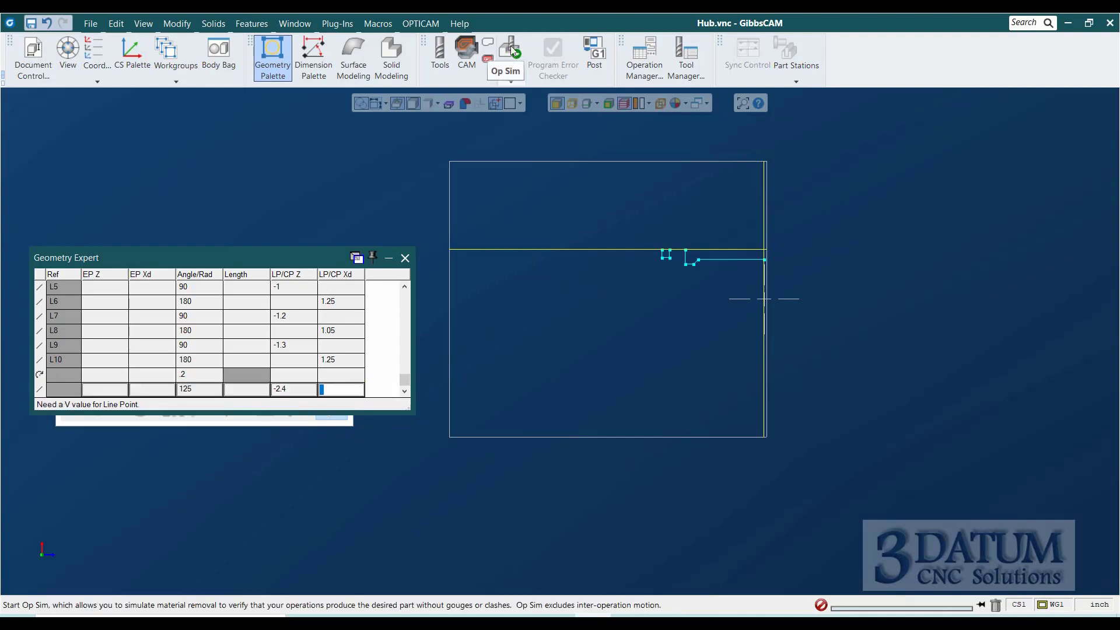
{"action": "type", "text": "2"}
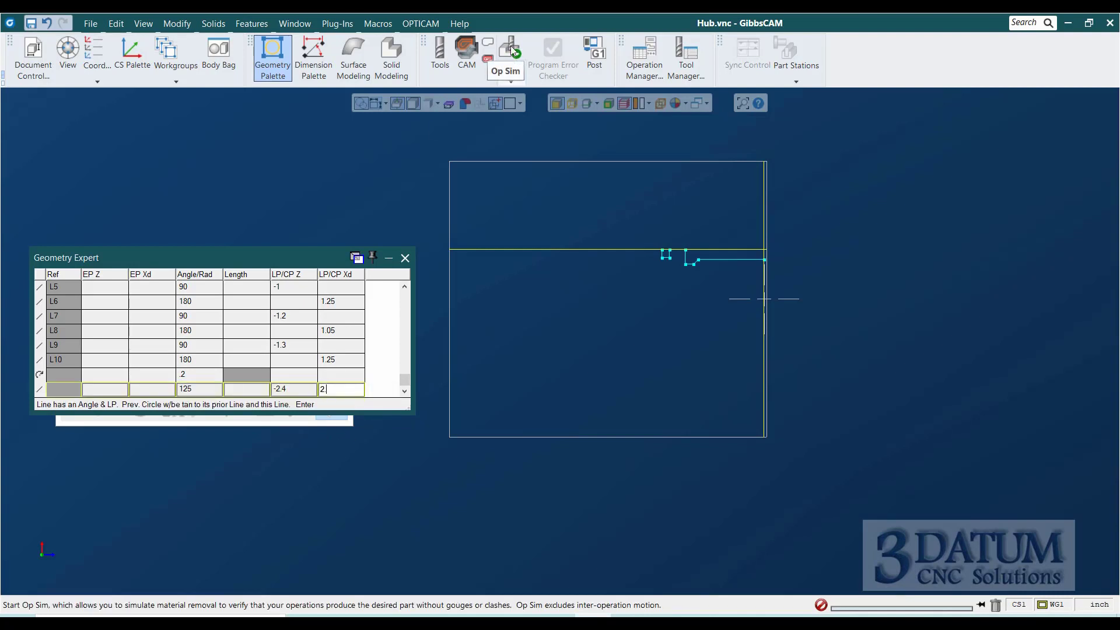
{"action": "key", "text": "Return"}
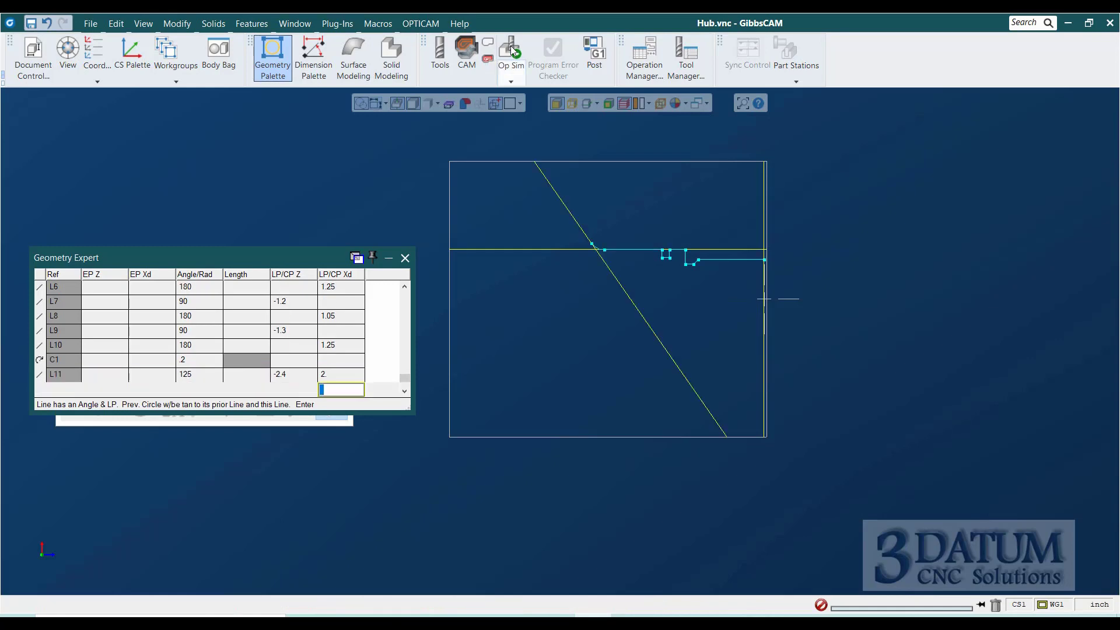
Check the diameter beyond the taper on the Hub drawing and create a 180-degree line through Xd 2.
{"action": "type", "text": "180"}
{"action": "key", "text": "Tab"}
{"action": "key", "text": "Tab"}
{"action": "key", "text": "Tab"}
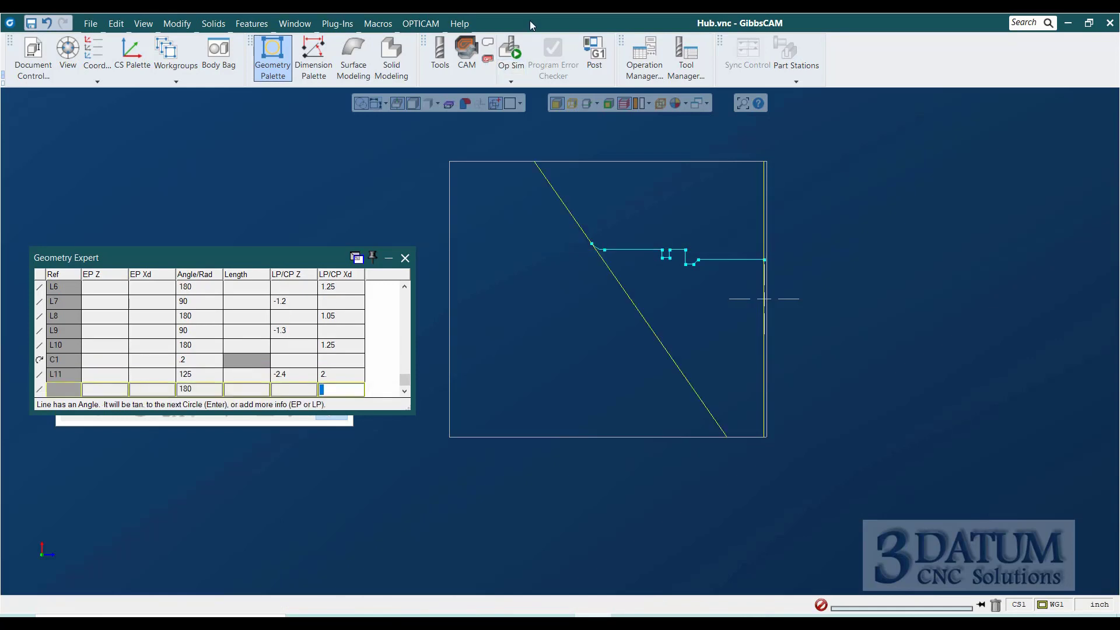
{"action": "key", "text": "alt+Tab"}
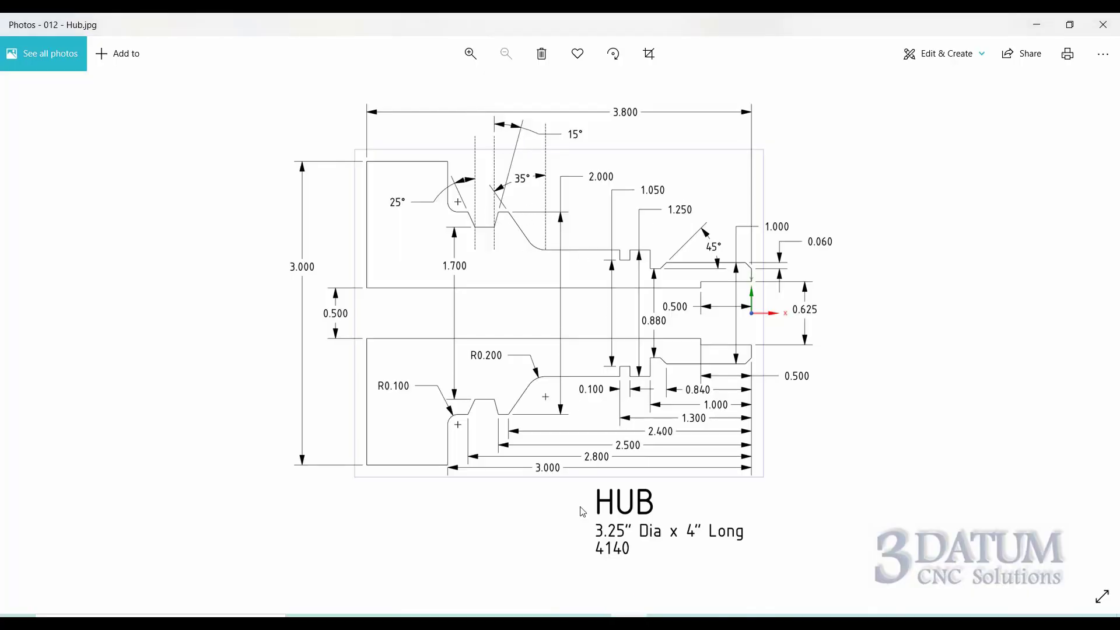
{"action": "left_click", "coordinate": [607, 616]}
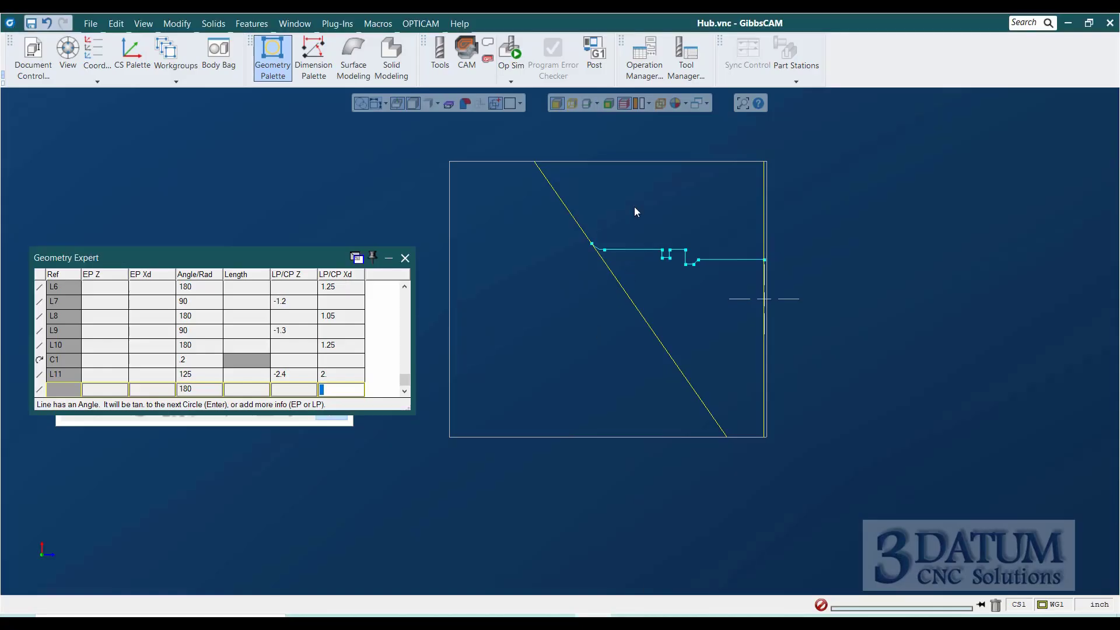
{"action": "type", "text": "2"}
{"action": "key", "text": "Return"}
Check the angle of the V-groove's front wall on the Hub drawing and set the next line's angle to -90-15.
{"action": "type", "text": "90"}
{"action": "key", "text": "Tab"}
{"action": "key", "text": "Tab"}
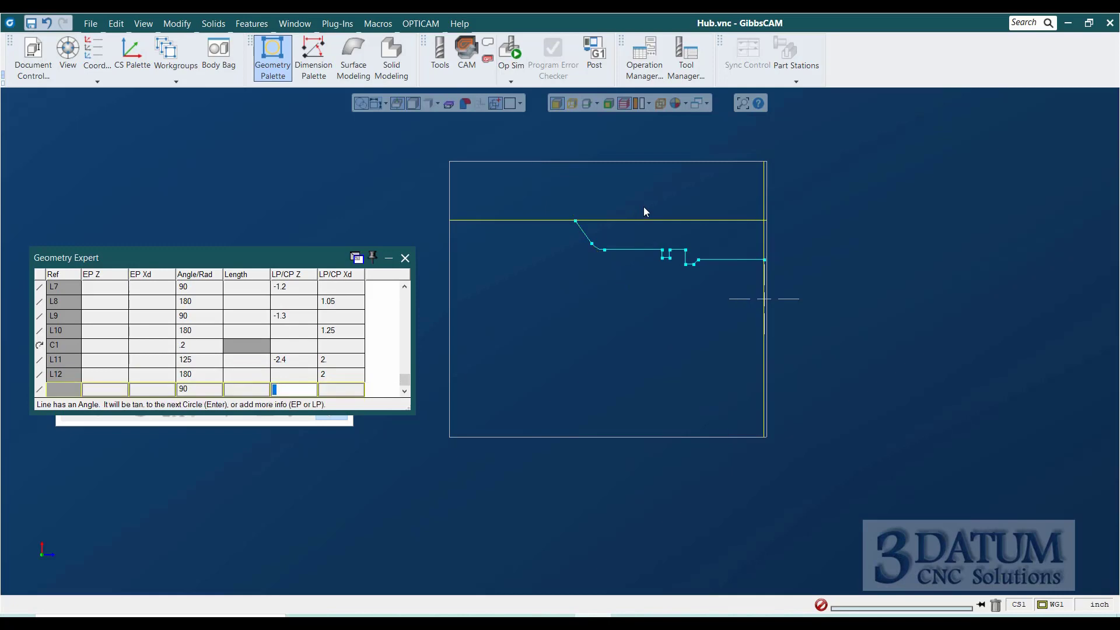
{"action": "left_click", "coordinate": [580, 616]}
{"action": "left_click", "coordinate": [195, 386]}
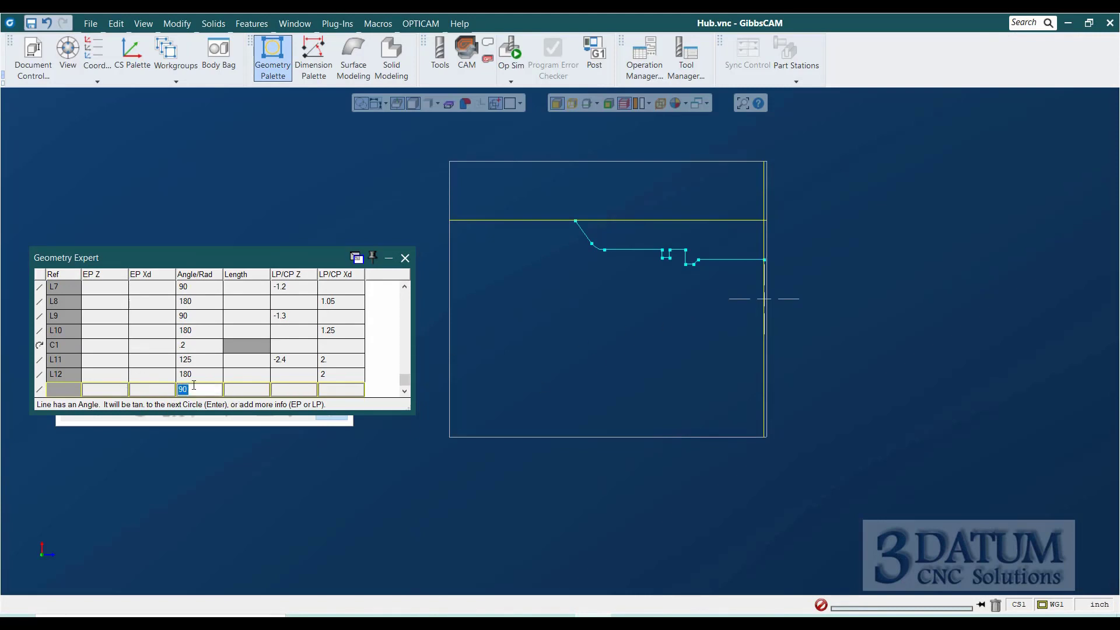
{"action": "type", "text": "-"}
{"action": "type", "text": "90-15"}
{"action": "key", "text": "Tab"}
{"action": "key", "text": "Tab"}
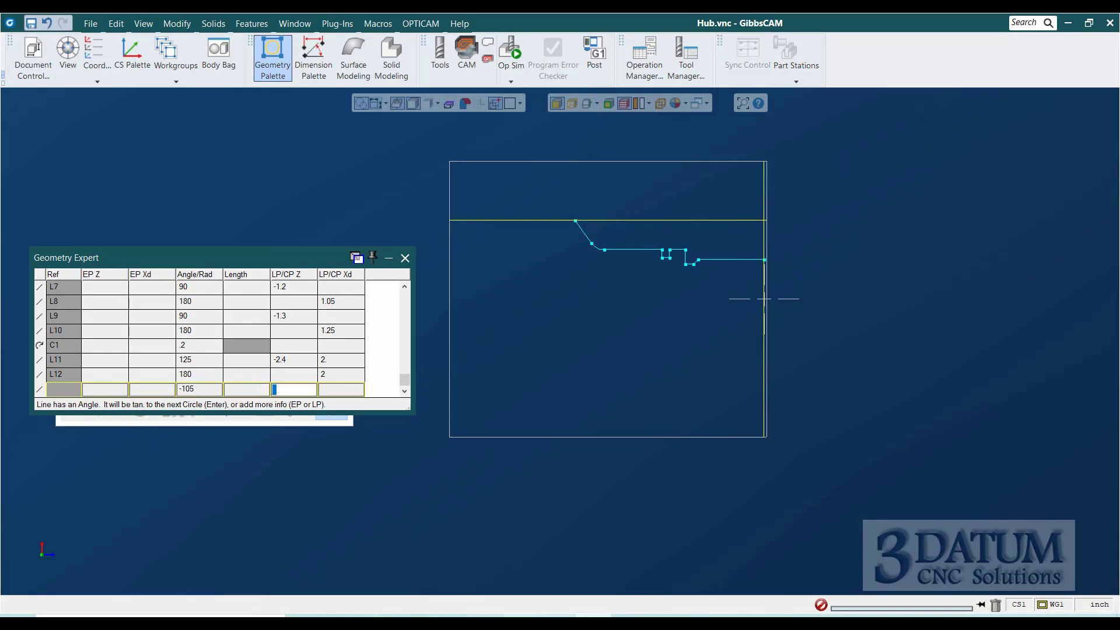
Check the start of the V-groove's front wall on the Hub drawing and create its line through Z -2.5, Xd 2.
{"action": "key", "text": "alt+Tab"}
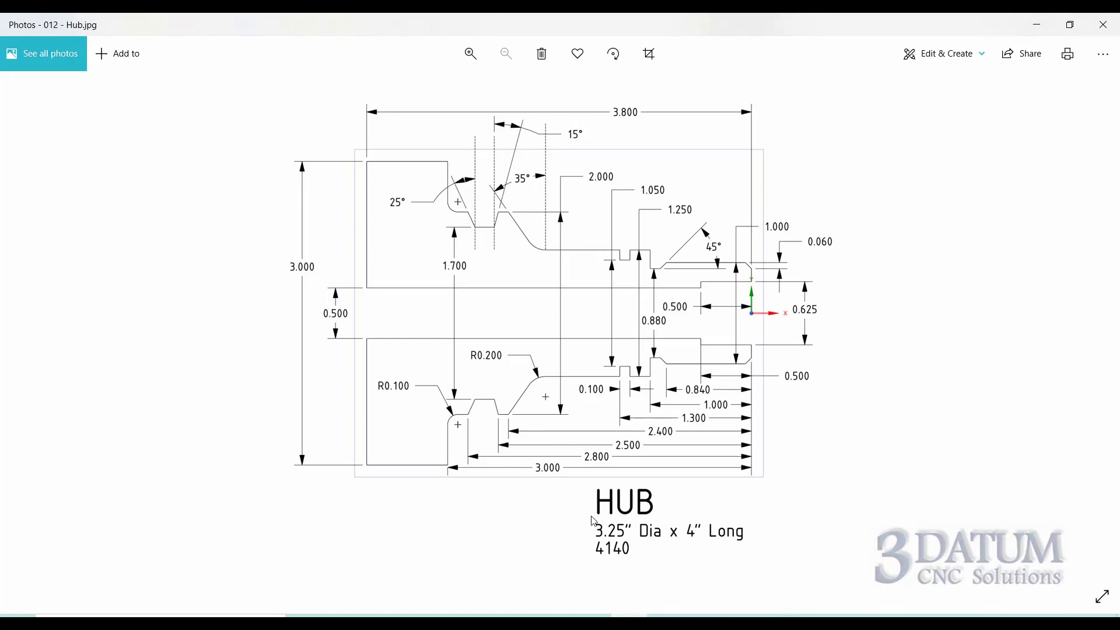
{"action": "key", "text": "alt+Tab"}
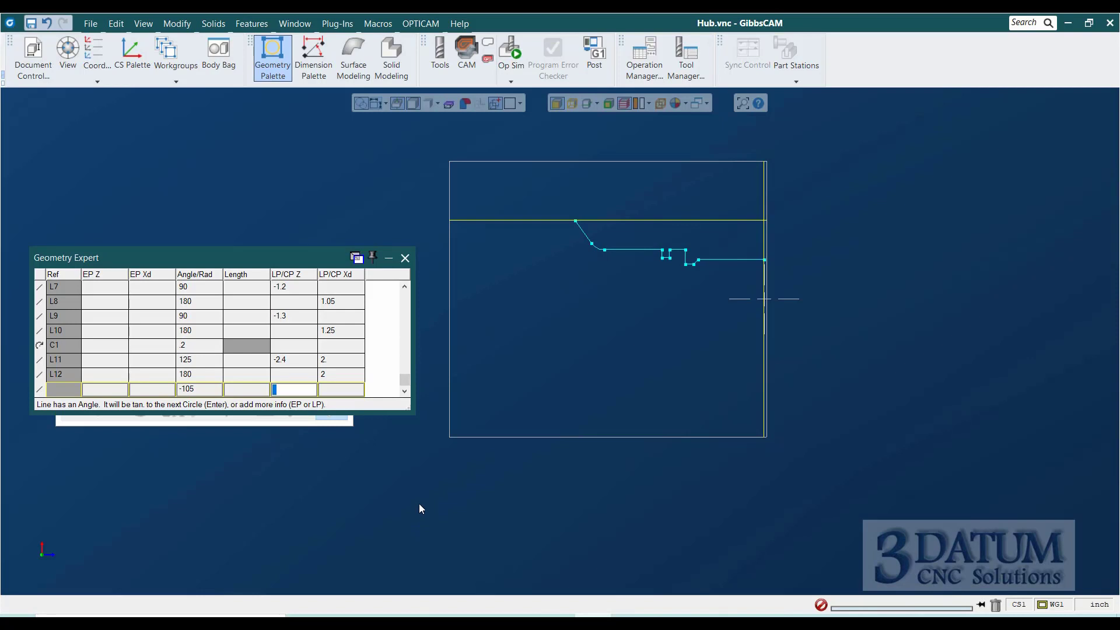
{"action": "type", "text": "-2.5"}
{"action": "key", "text": "Tab"}
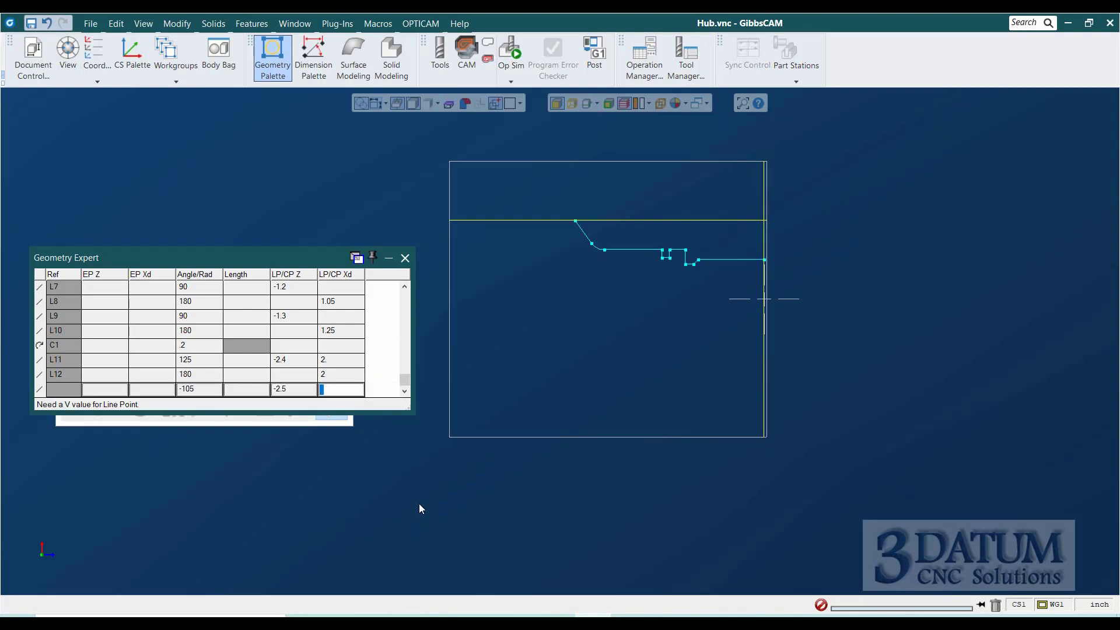
{"action": "type", "text": "2"}
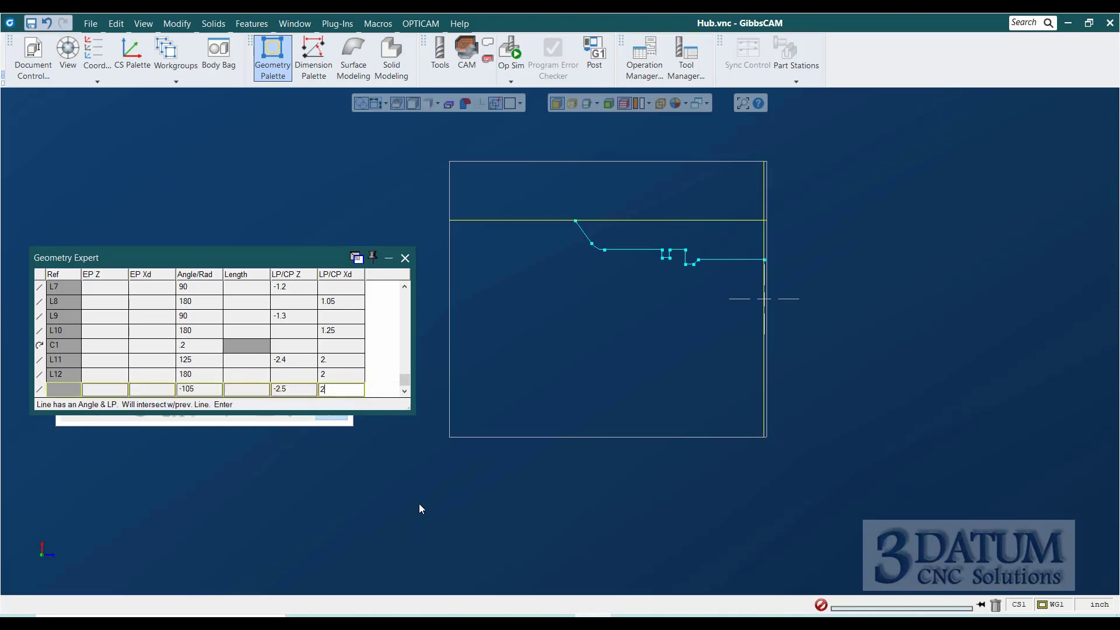
{"action": "key", "text": "Return"}
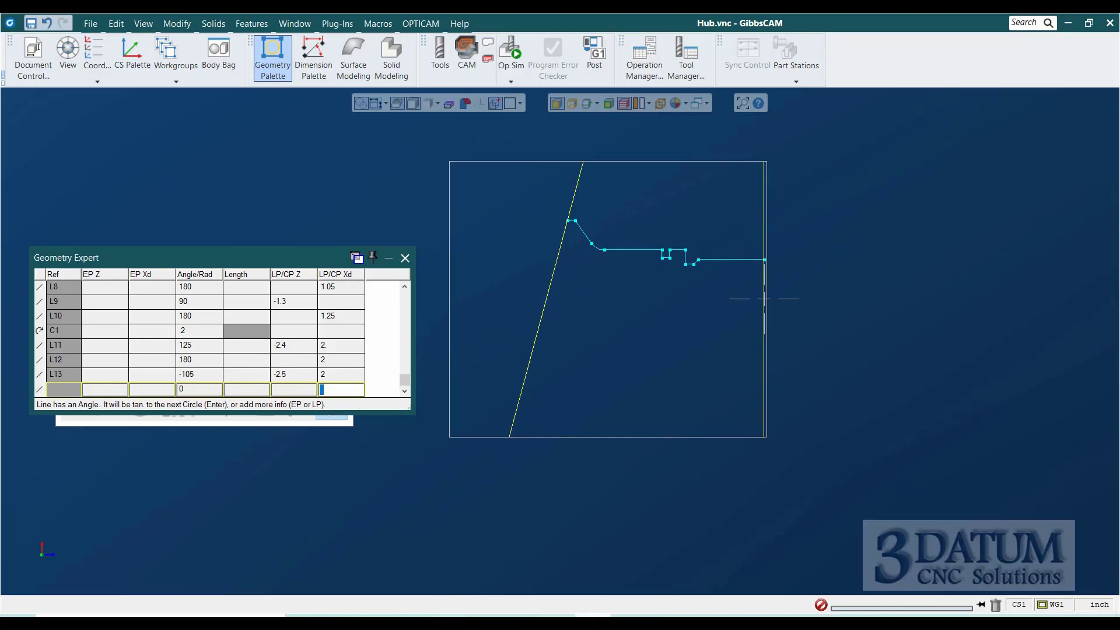
Check the V-groove's bottom diameter on the Hub drawing and create a 180-degree line through Xd 1.7.
{"action": "key", "text": "alt+Tab"}
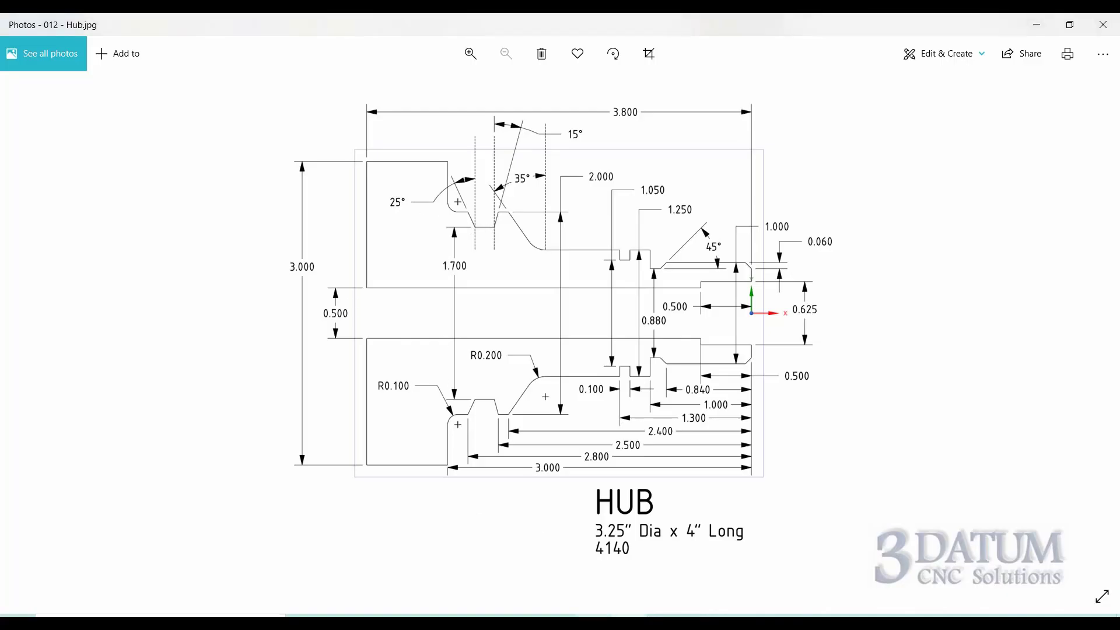
{"action": "key", "text": "alt+Tab"}
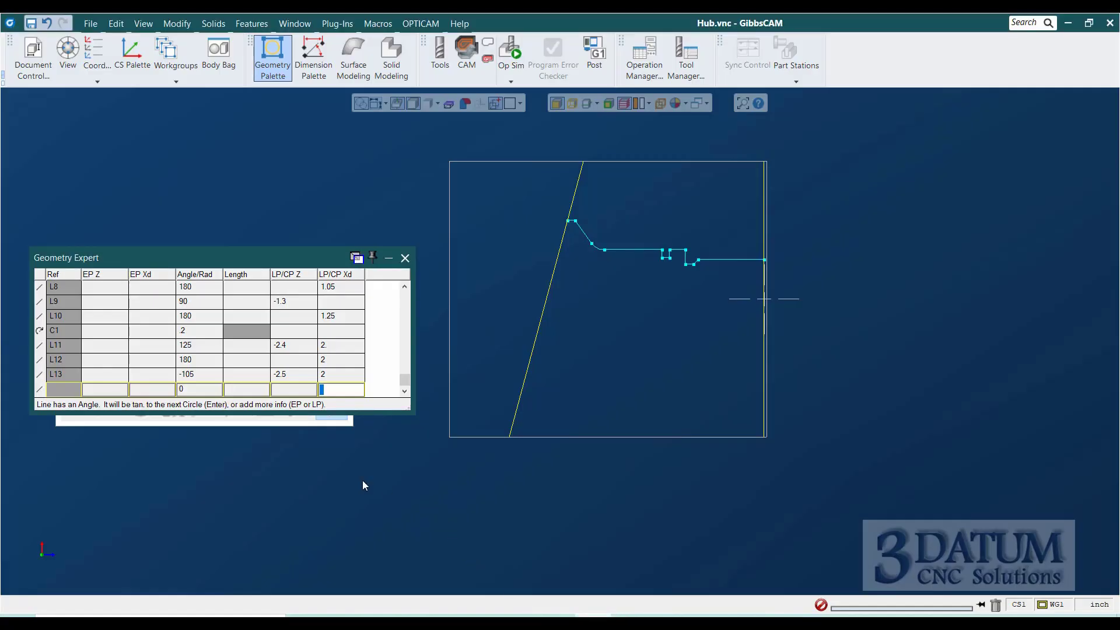
{"action": "left_click", "coordinate": [205, 390]}
{"action": "type", "text": "18"}
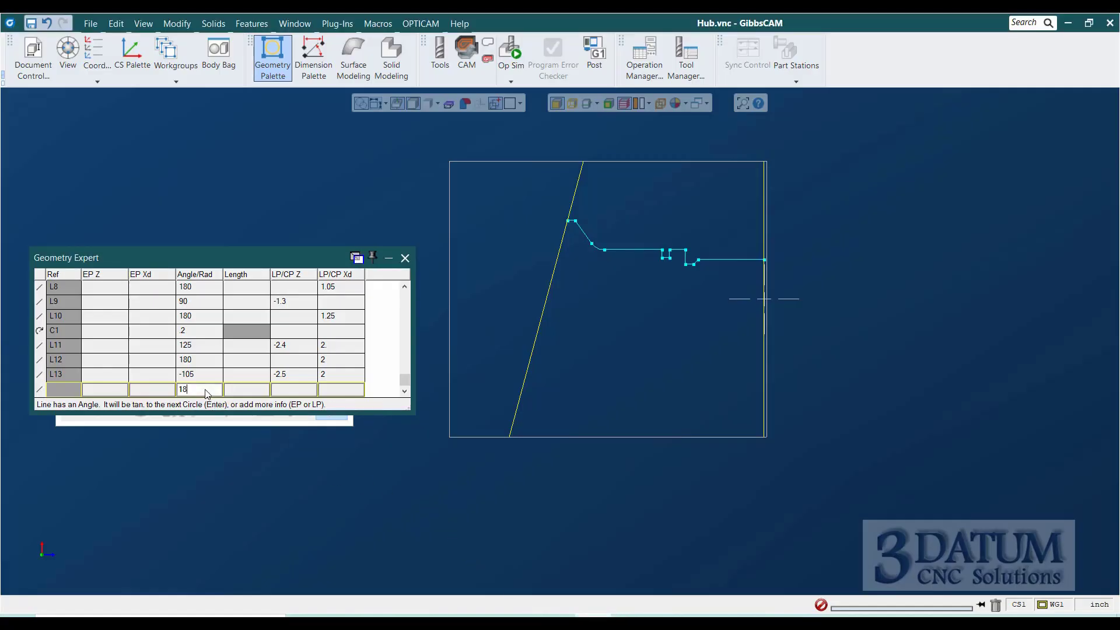
{"action": "key", "text": "Tab"}
{"action": "key", "text": "Tab"}
{"action": "key", "text": "Tab"}
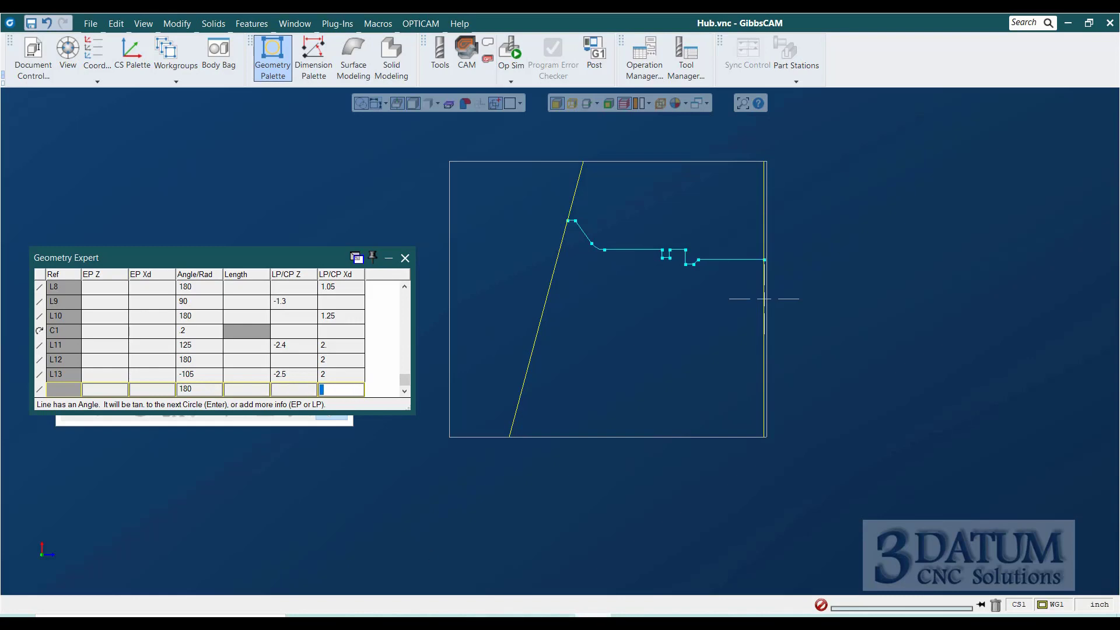
{"action": "key", "text": "alt+Tab"}
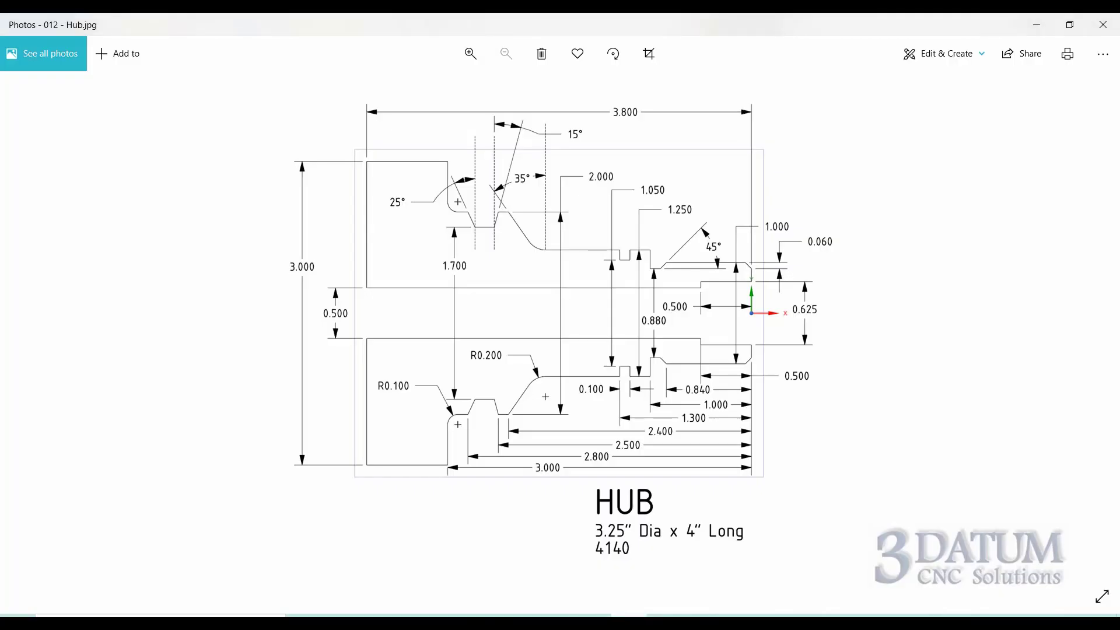
{"action": "key", "text": "alt+Tab"}
{"action": "type", "text": "1"}
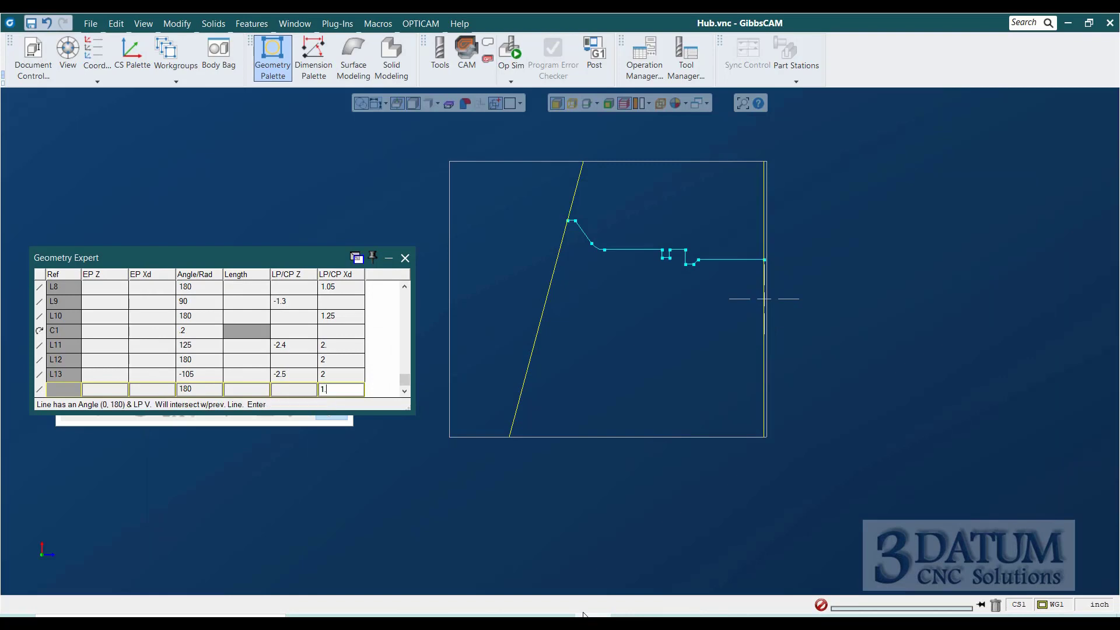
{"action": "key", "text": "Return"}
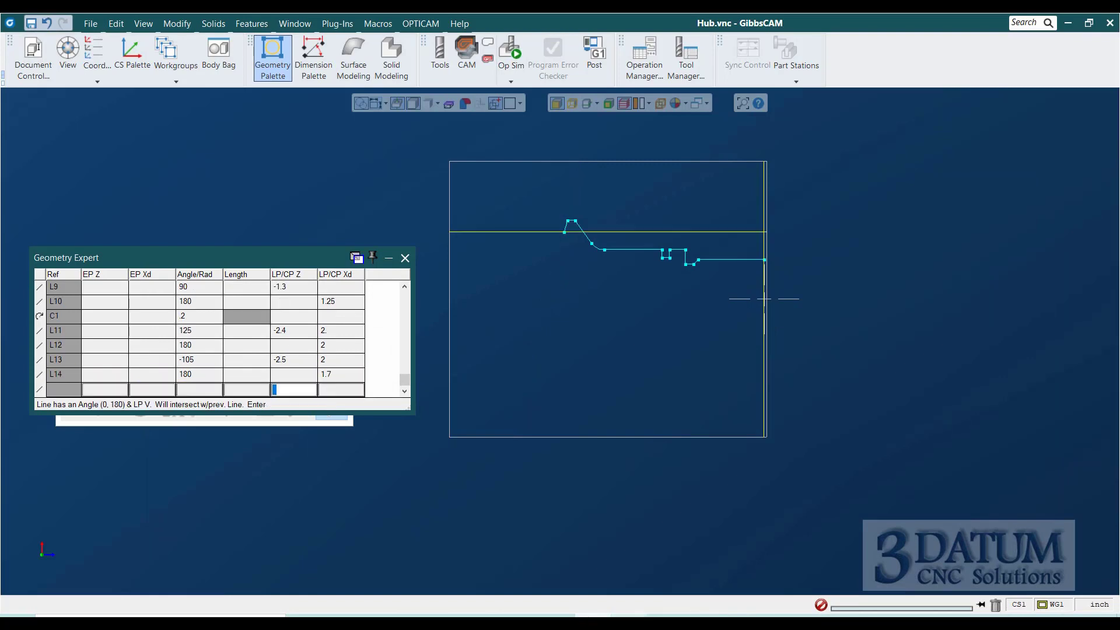
Check the angle of the V-groove's rear wall on the Hub drawing and set the next line's angle to 90+25.
{"action": "key", "text": "alt+Tab"}
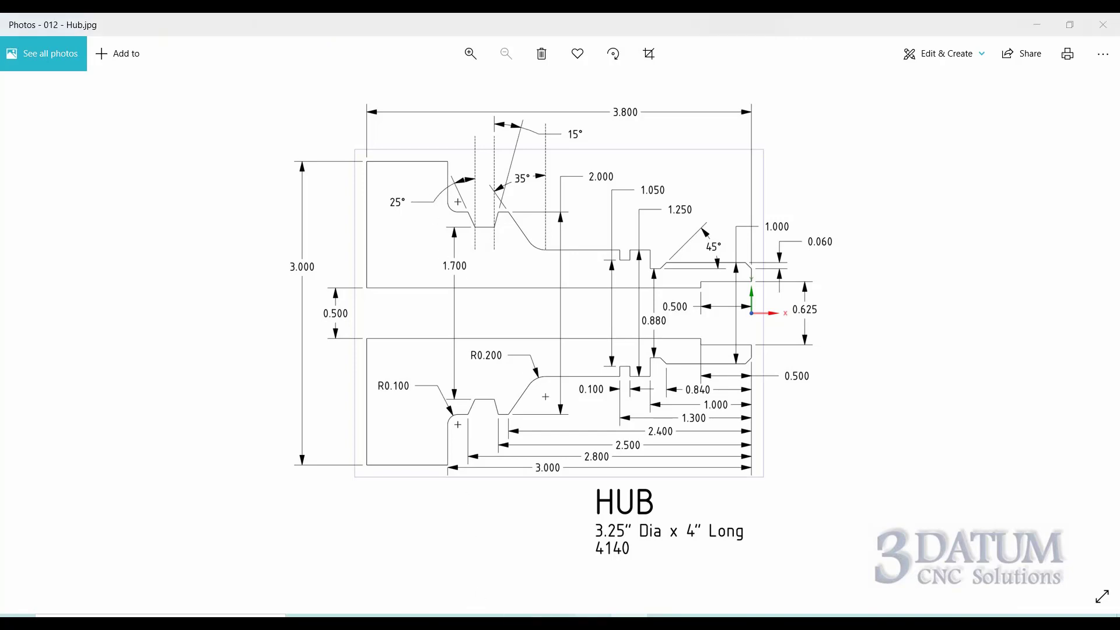
{"action": "key", "text": "alt+Tab"}
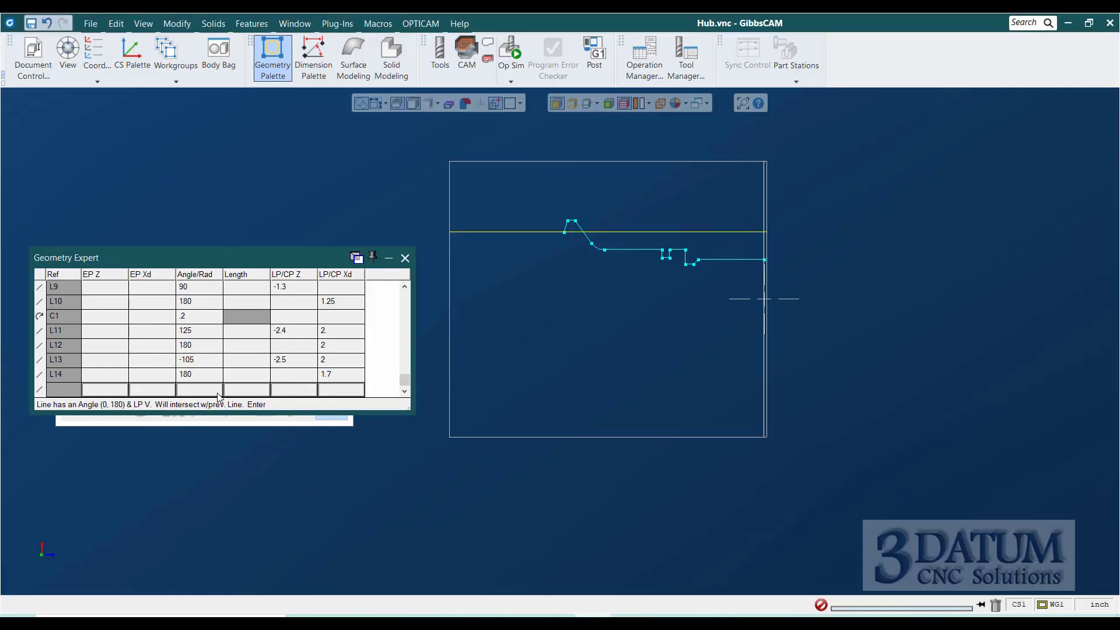
{"action": "left_click", "coordinate": [198, 390]}
{"action": "type", "text": "90+25"}
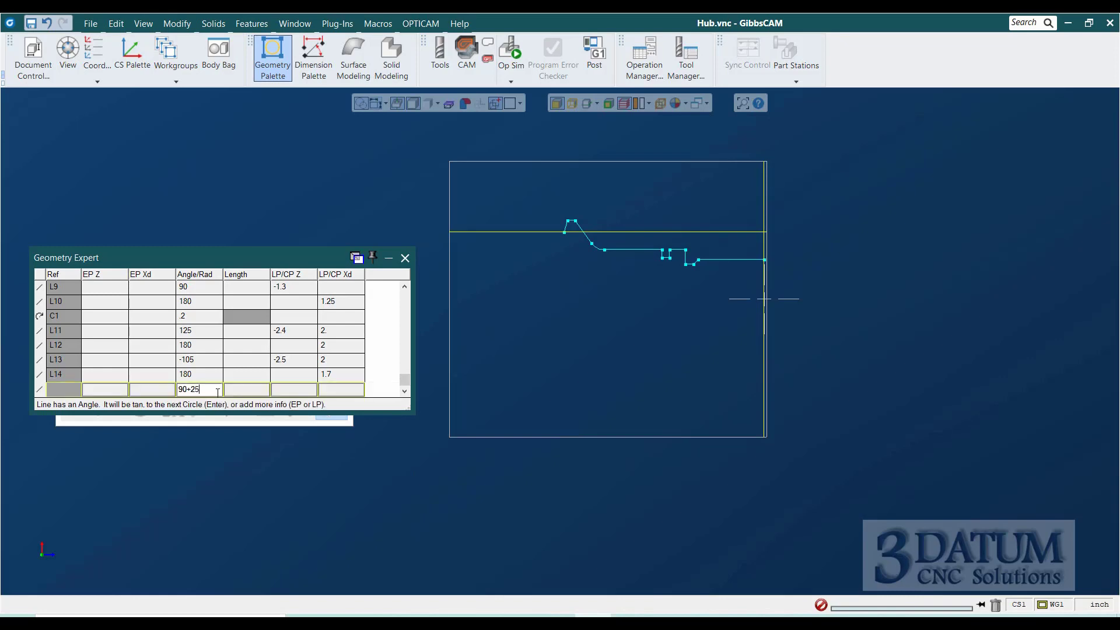
{"action": "key", "text": "Tab"}
{"action": "key", "text": "Tab"}
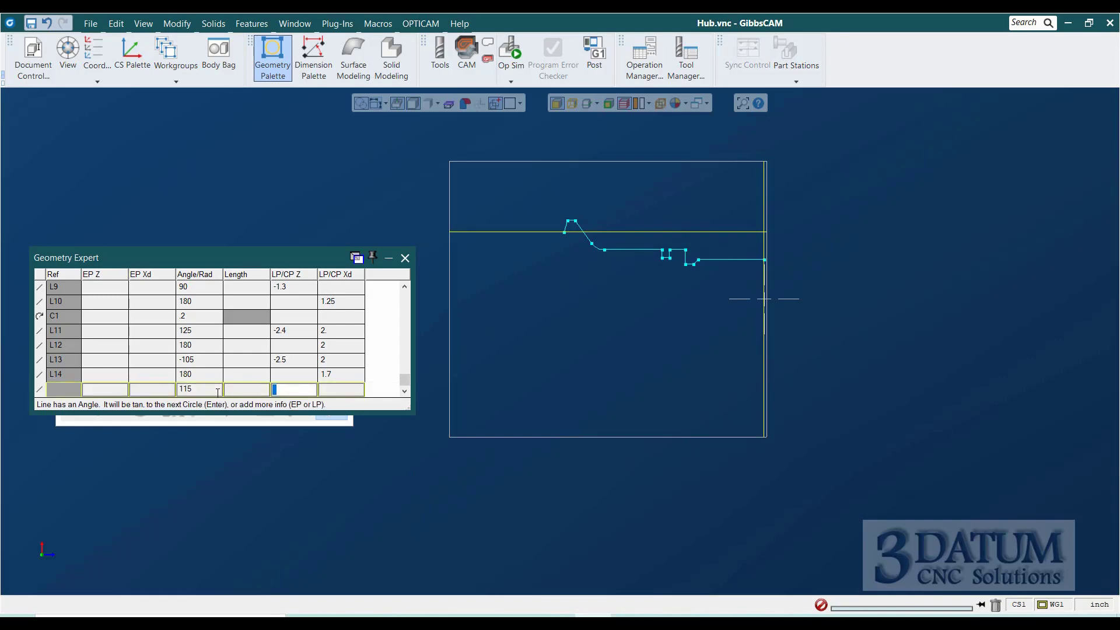
Check the end of the V-groove's rear wall on the Hub drawing and create its line through Z -2.8, Xd 2.
{"action": "key", "text": "alt+Tab"}
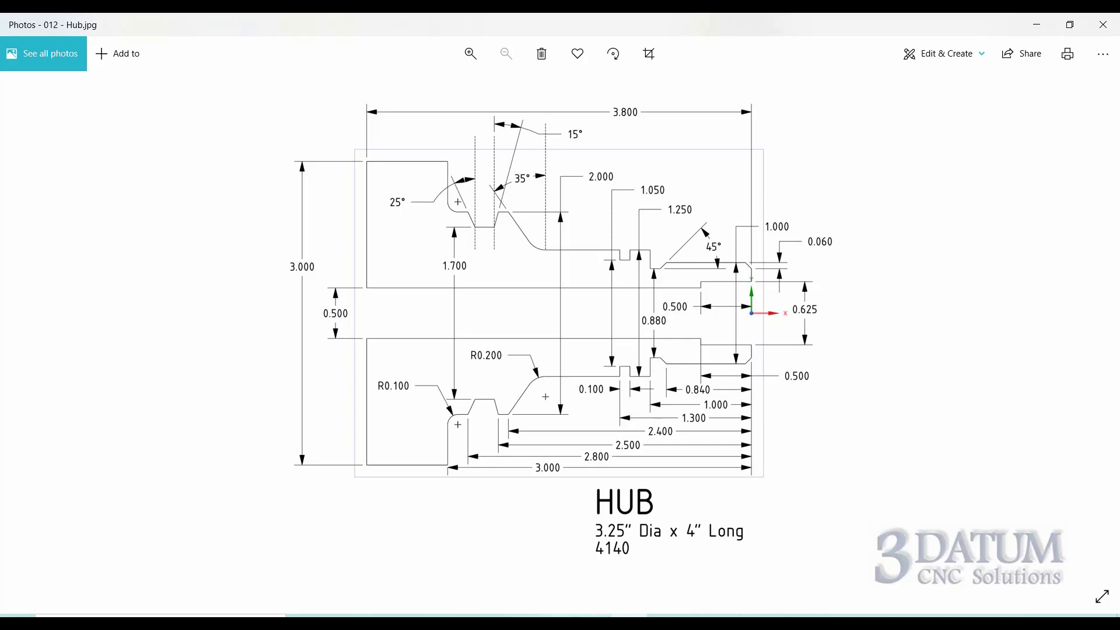
{"action": "key", "text": "alt+Tab"}
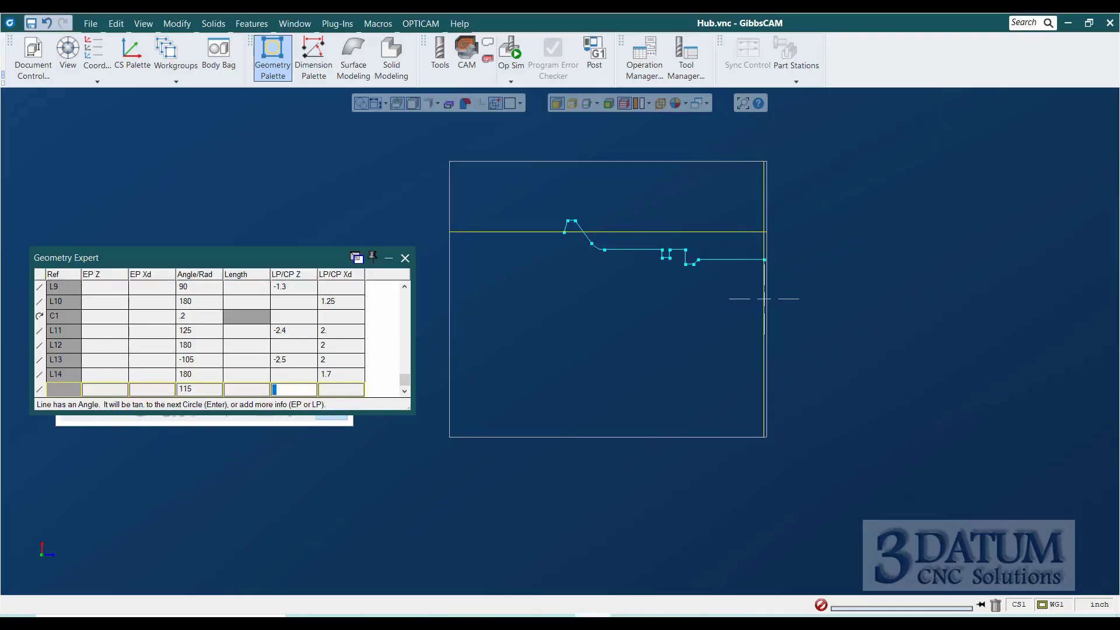
{"action": "type", "text": "-2.8"}
{"action": "key", "text": "Tab"}
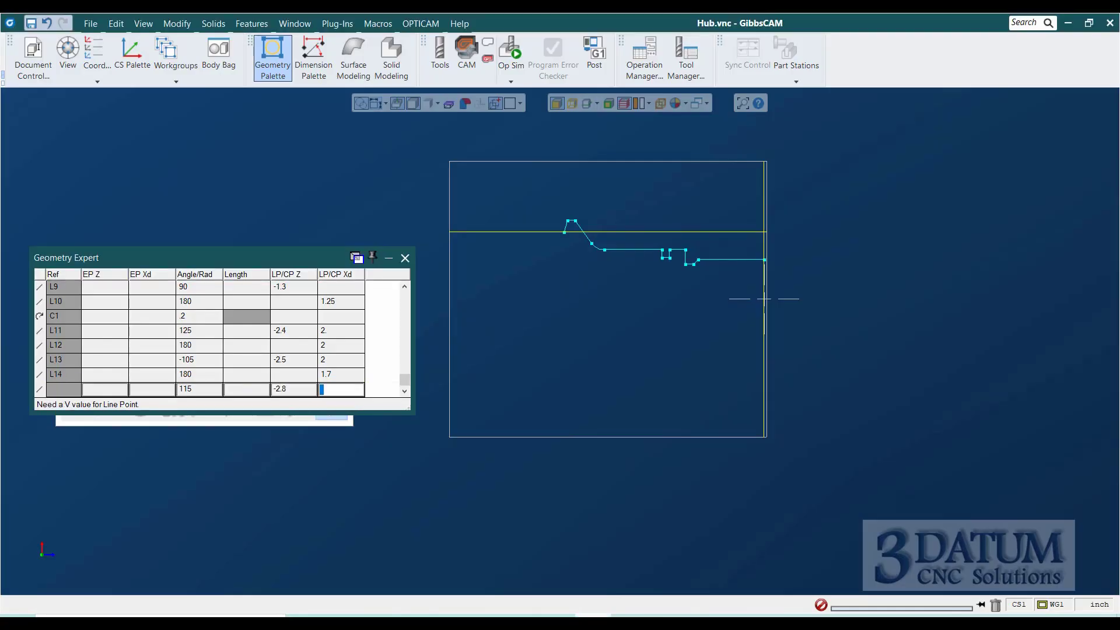
{"action": "type", "text": "2"}
{"action": "key", "text": "Return"}
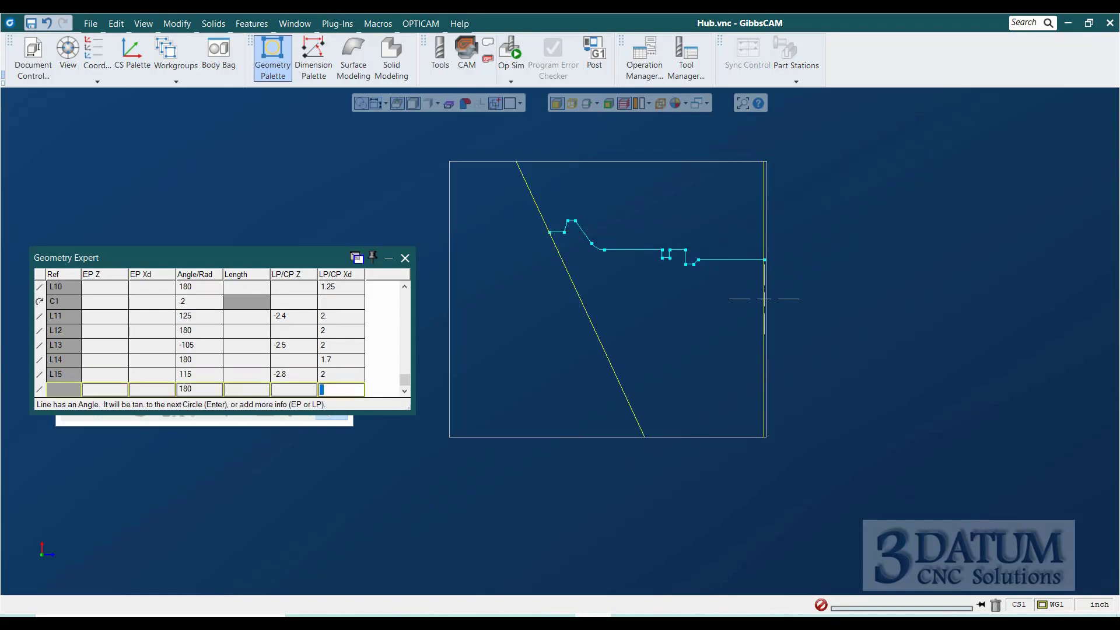
Check the diameter behind the V-groove on the Hub drawing and create a 180-degree line through Xd 2.
{"action": "key", "text": "alt+Tab"}
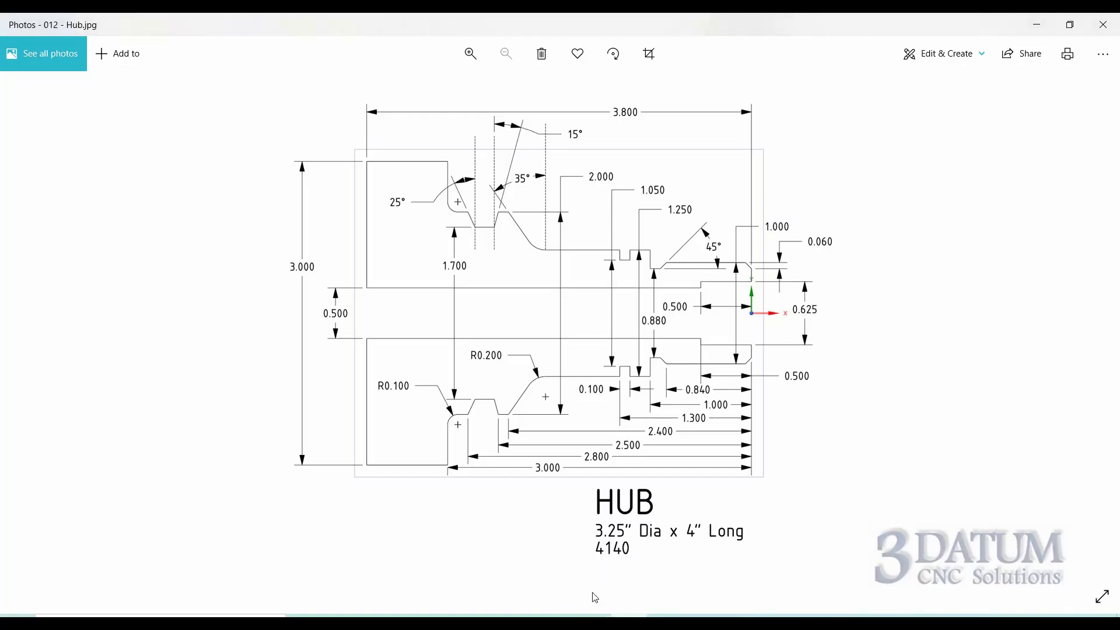
{"action": "left_click", "coordinate": [593, 617]}
{"action": "type", "text": "2"}
{"action": "key", "text": "Return"}
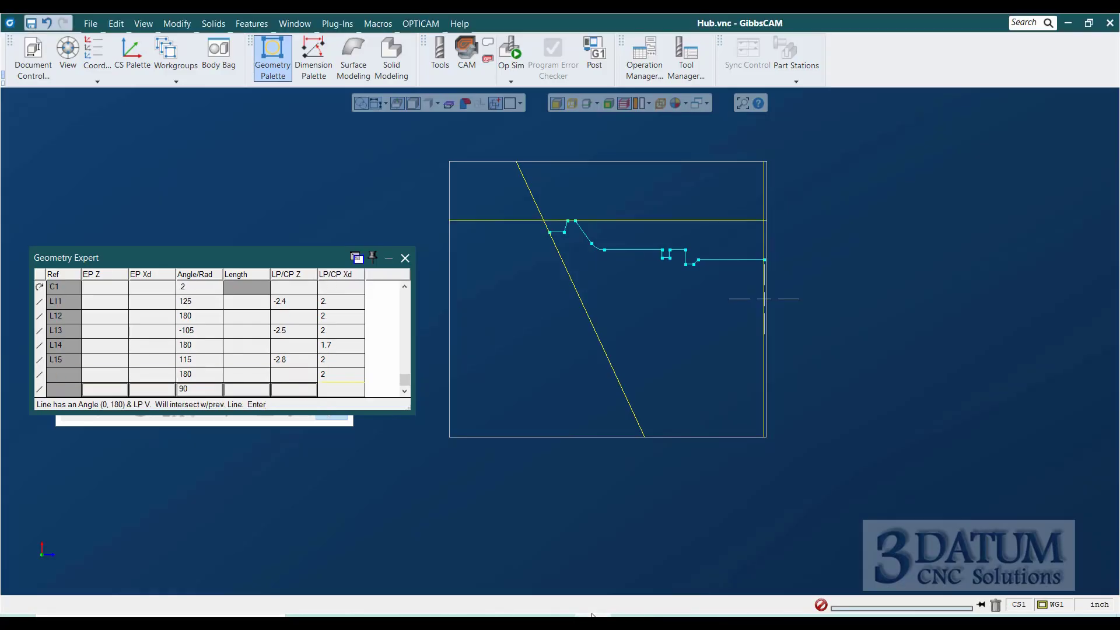
{"action": "type", "text": "90"}
{"action": "key", "text": "Tab"}
{"action": "key", "text": "Tab"}
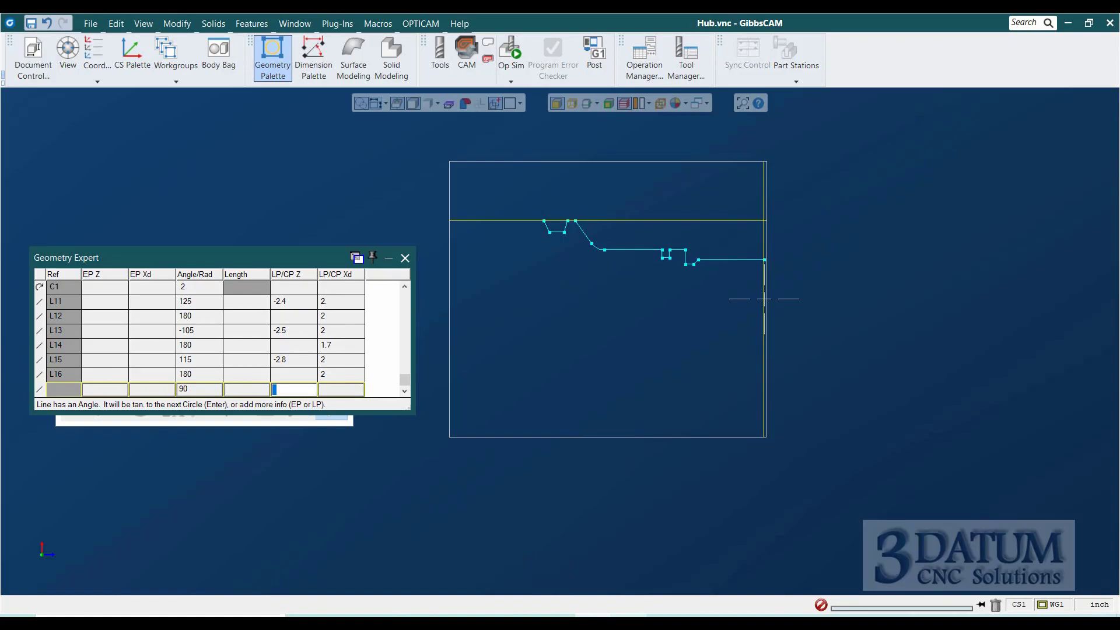
Check the corner radius at the flange on the Hub drawing and add a fillet row with radius .1.
{"action": "key", "text": "alt+Tab"}
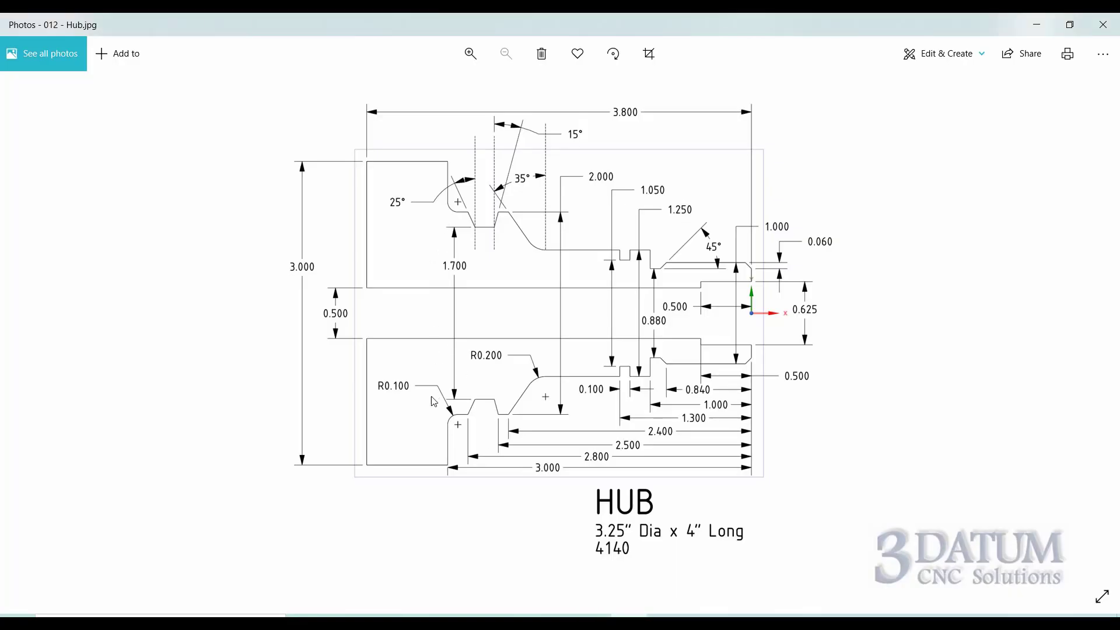
{"action": "key", "text": "alt+Tab"}
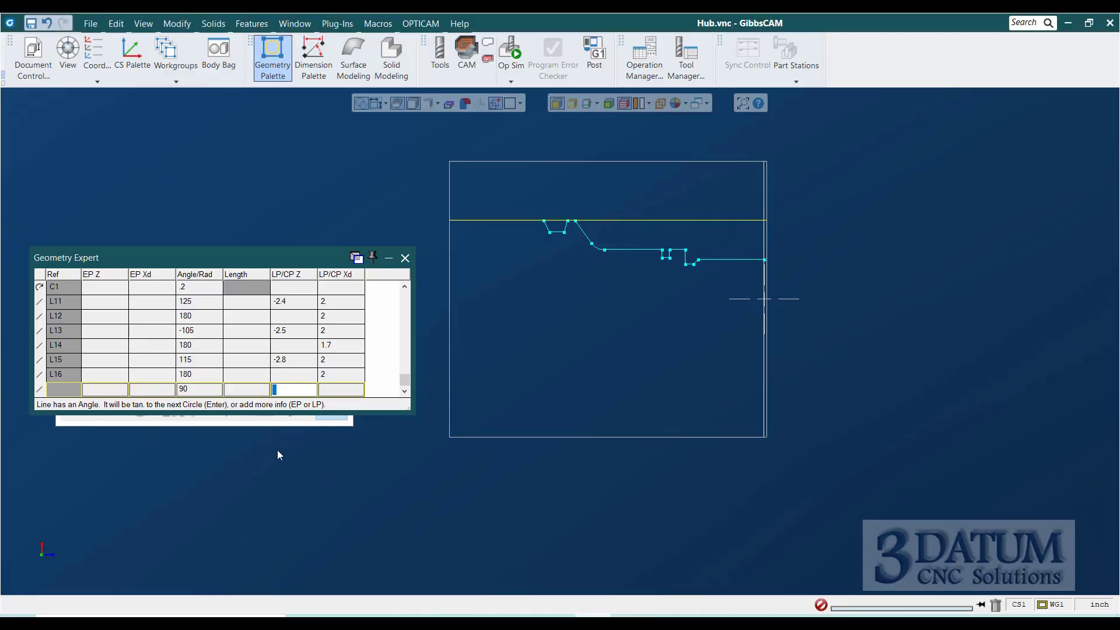
{"action": "left_click", "coordinate": [60, 391]}
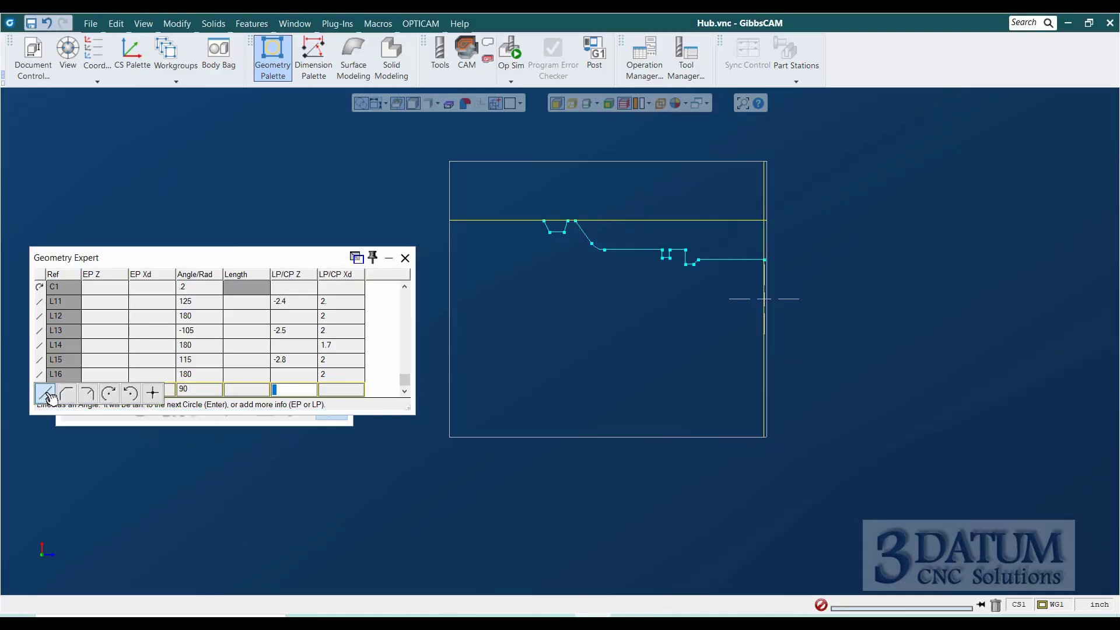
{"action": "left_click", "coordinate": [92, 395]}
{"action": "type", "text": "."}
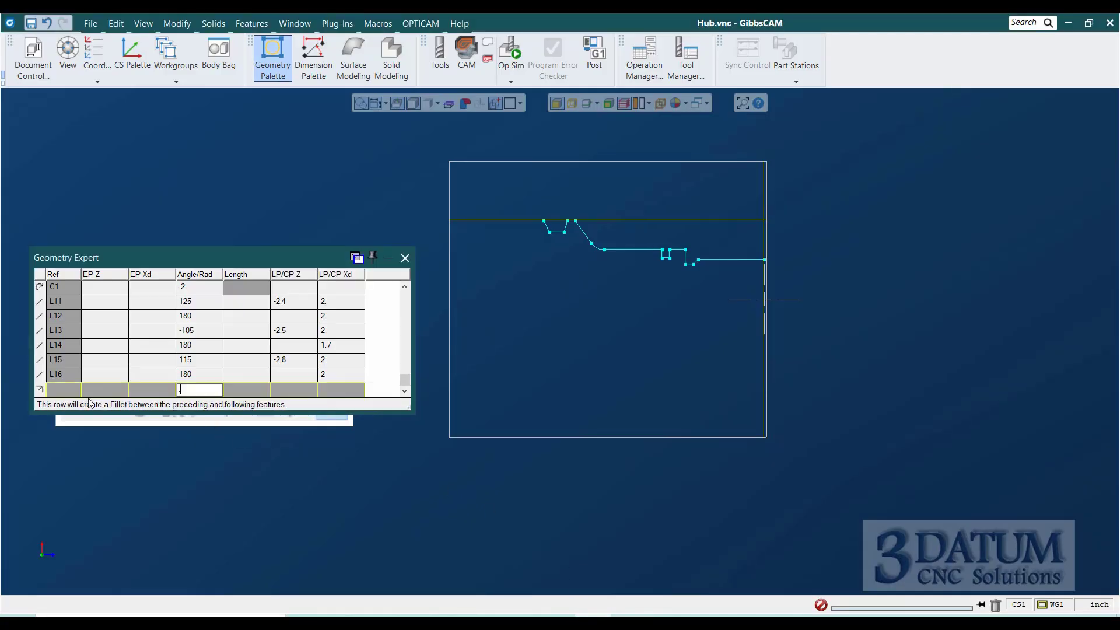
{"action": "type", "text": "1"}
{"action": "key", "text": "Return"}
Check the flange's front face position on the Hub drawing and create a 90-degree line through Z -3.
{"action": "type", "text": "90"}
{"action": "key", "text": "Tab"}
{"action": "key", "text": "Tab"}
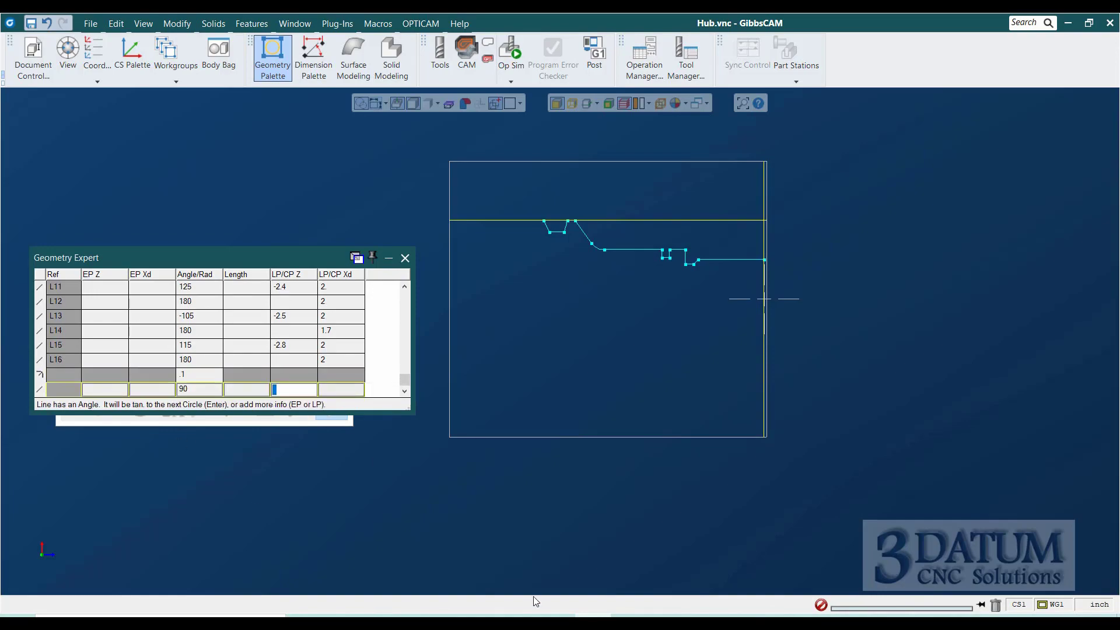
{"action": "key", "text": "alt+Tab"}
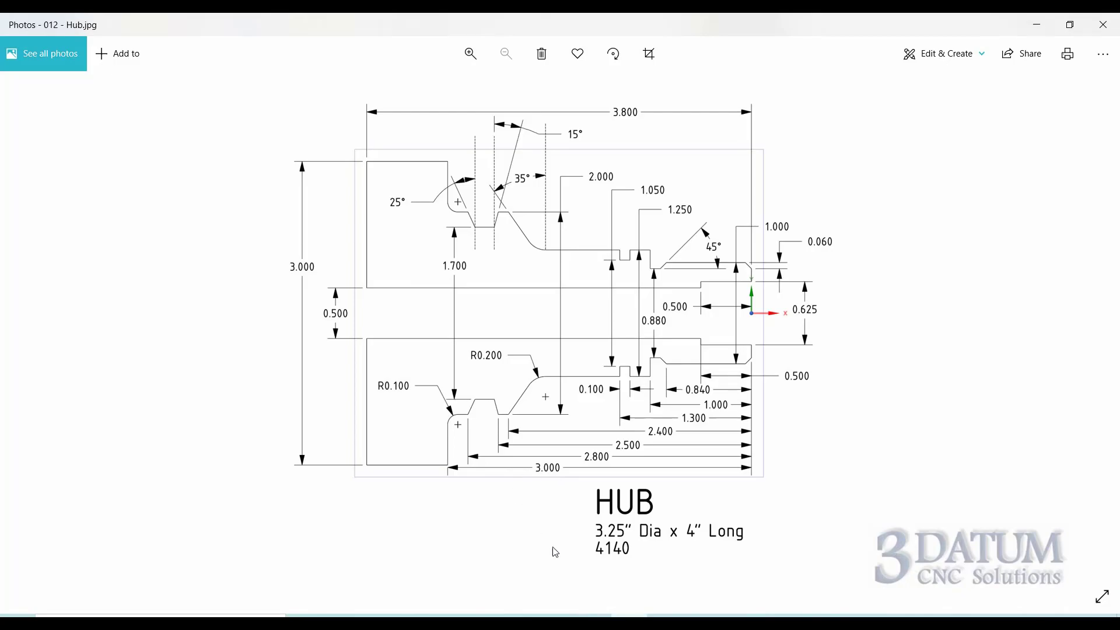
{"action": "key", "text": "alt+Tab"}
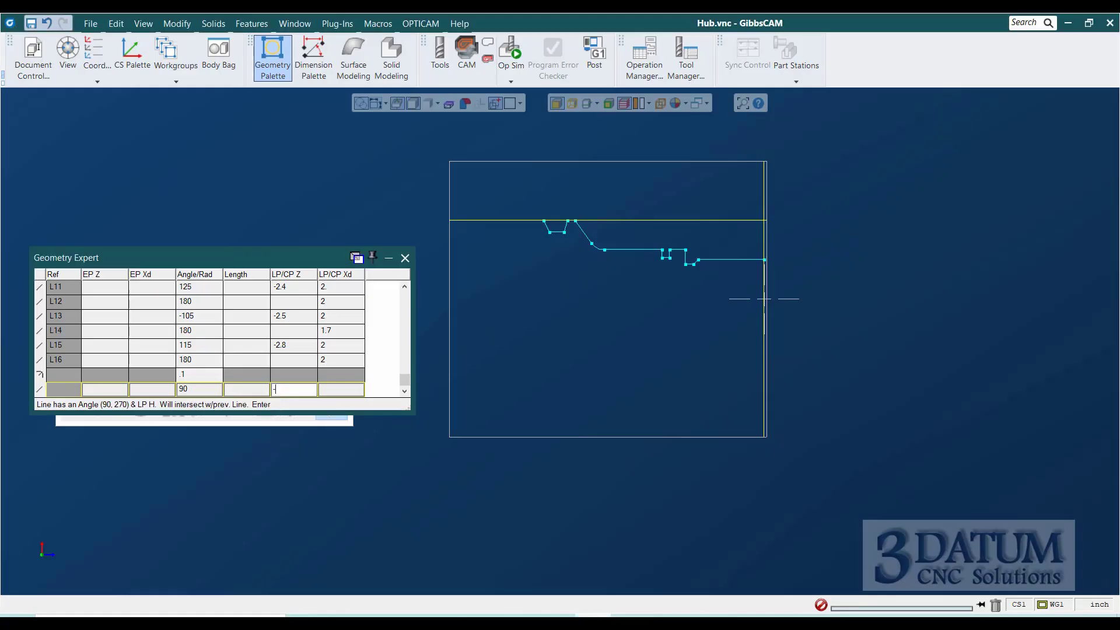
{"action": "key", "text": "Tab"}
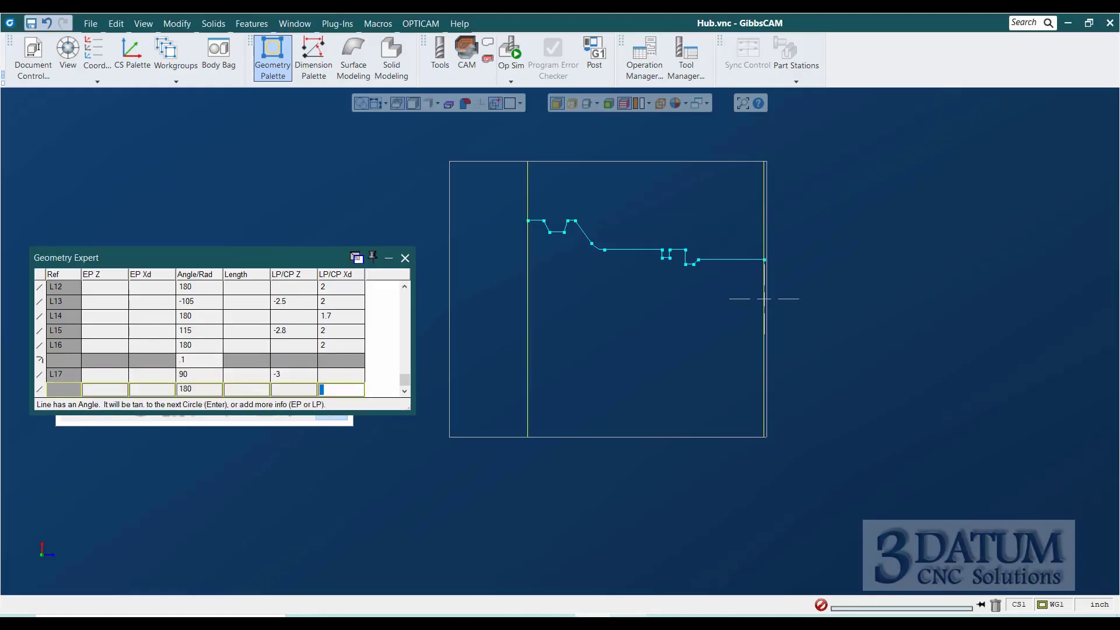
Check the flange's outer diameter on the Hub drawing and create a 180-degree line through Xd 3.
{"action": "key", "text": "alt+Tab"}
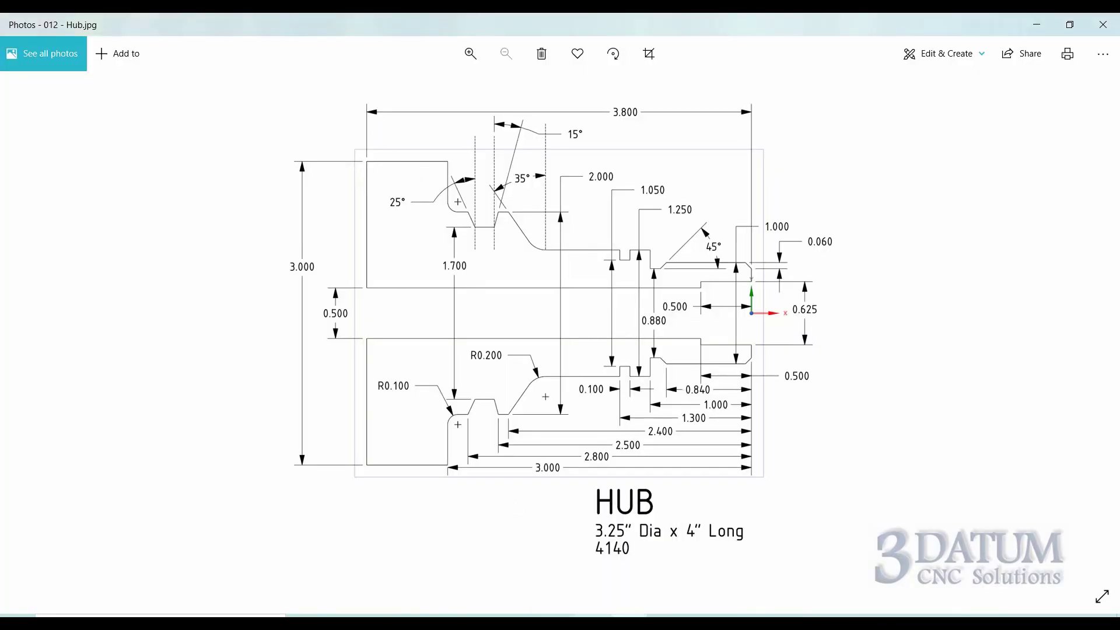
{"action": "key", "text": "alt+Tab"}
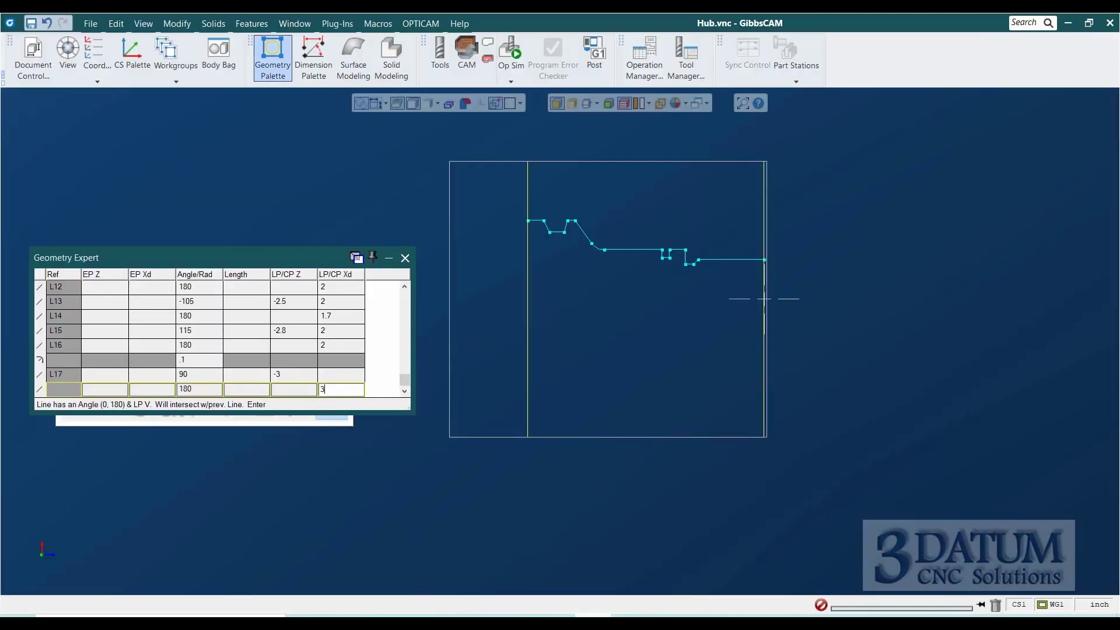
{"action": "key", "text": "Return"}
Check the overall length on the Hub drawing and create a 90-degree line through Z -3.8 for the back face.
{"action": "type", "text": "90"}
{"action": "key", "text": "Tab"}
{"action": "key", "text": "Tab"}
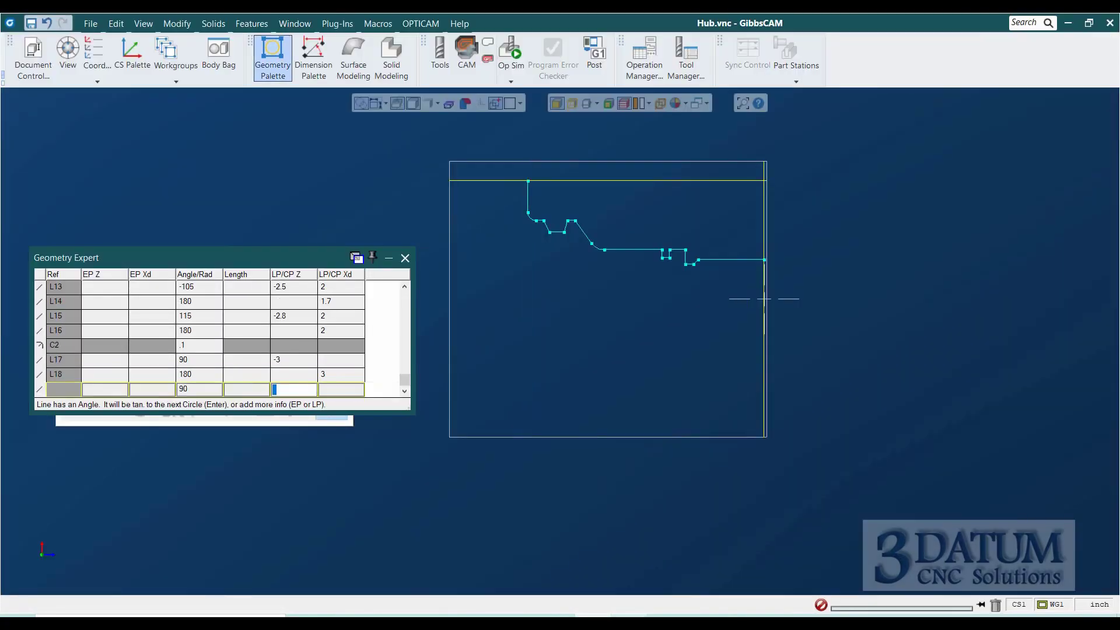
{"action": "key", "text": "alt+Tab"}
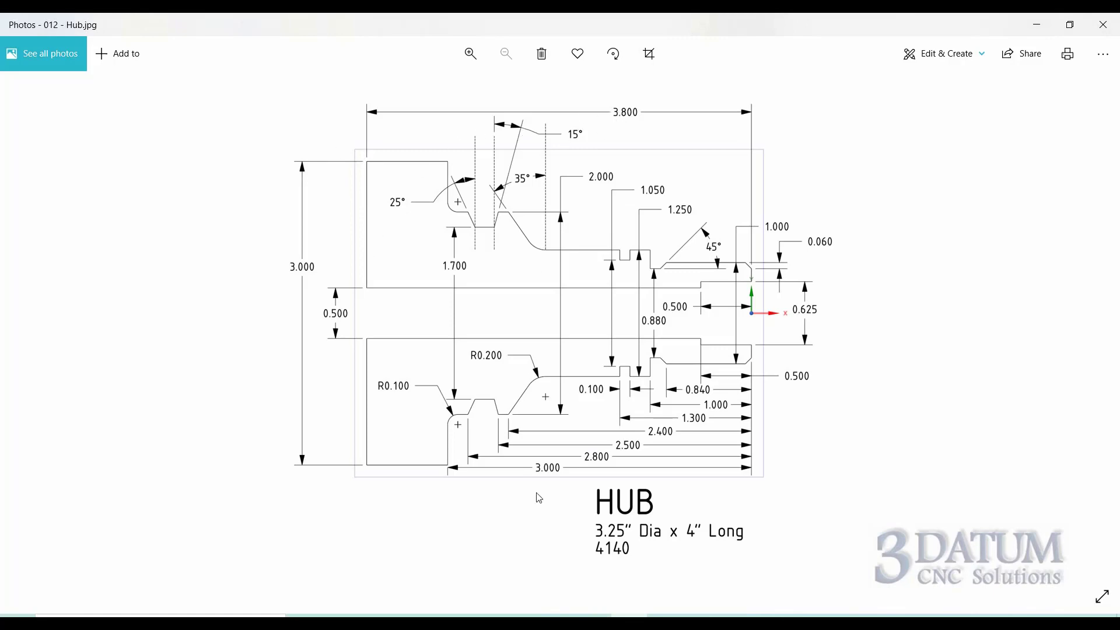
{"action": "key", "text": "alt+Tab"}
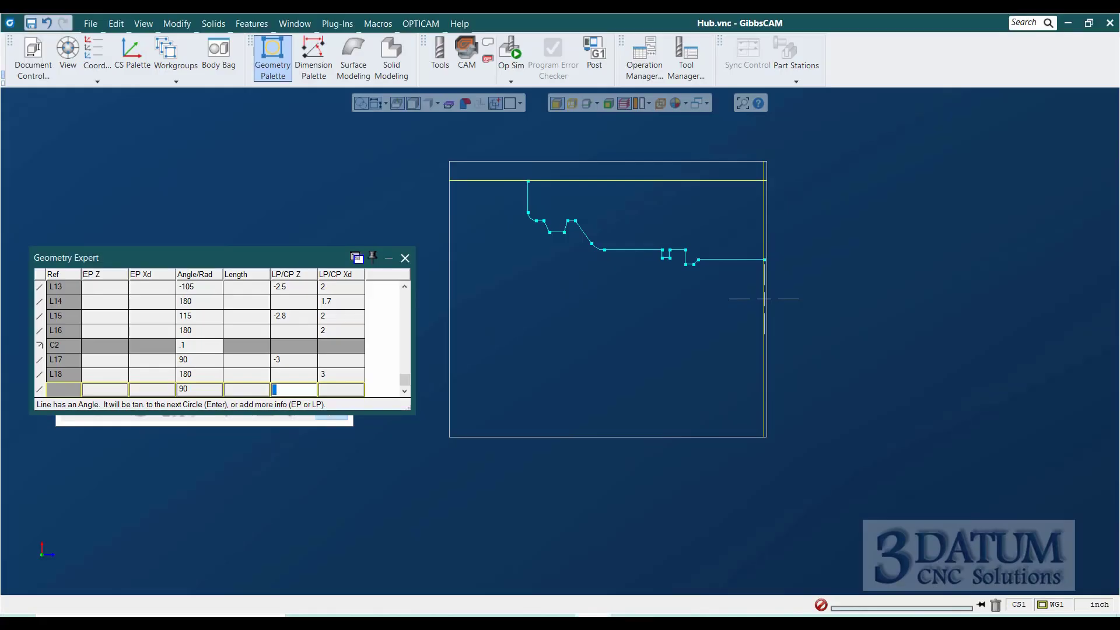
{"action": "type", "text": "-3"}
{"action": "key", "text": "Return"}
Check the through bore's diameter on the Hub drawing and create a 180-degree line through Xd .5.
{"action": "type", "text": "180"}
{"action": "key", "text": "Tab"}
{"action": "key", "text": "Tab"}
{"action": "key", "text": "Tab"}
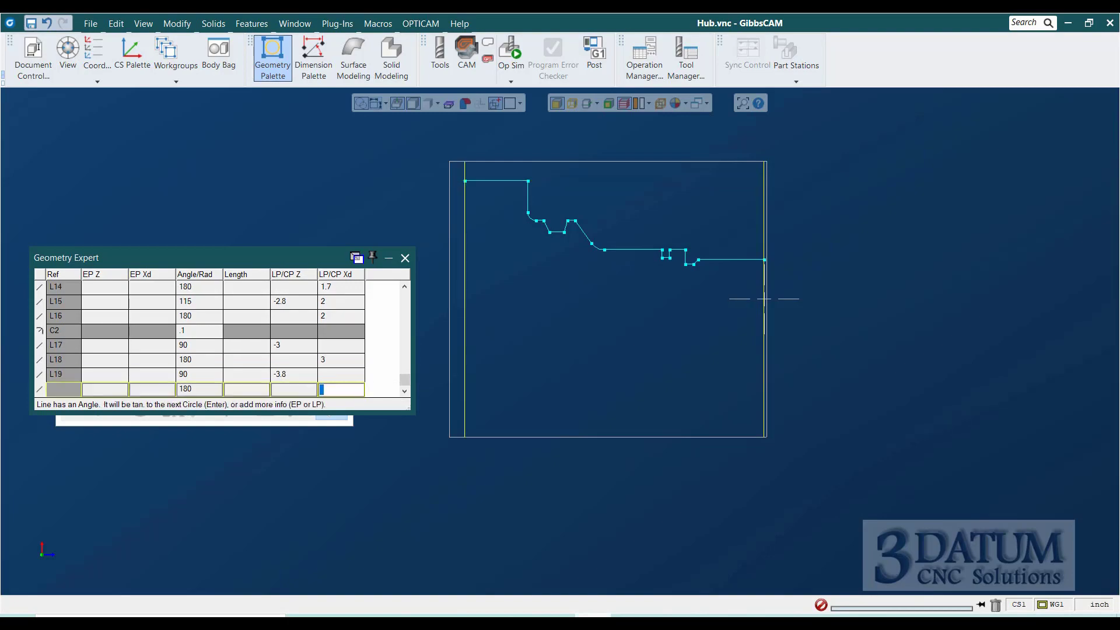
{"action": "key", "text": "alt+Tab"}
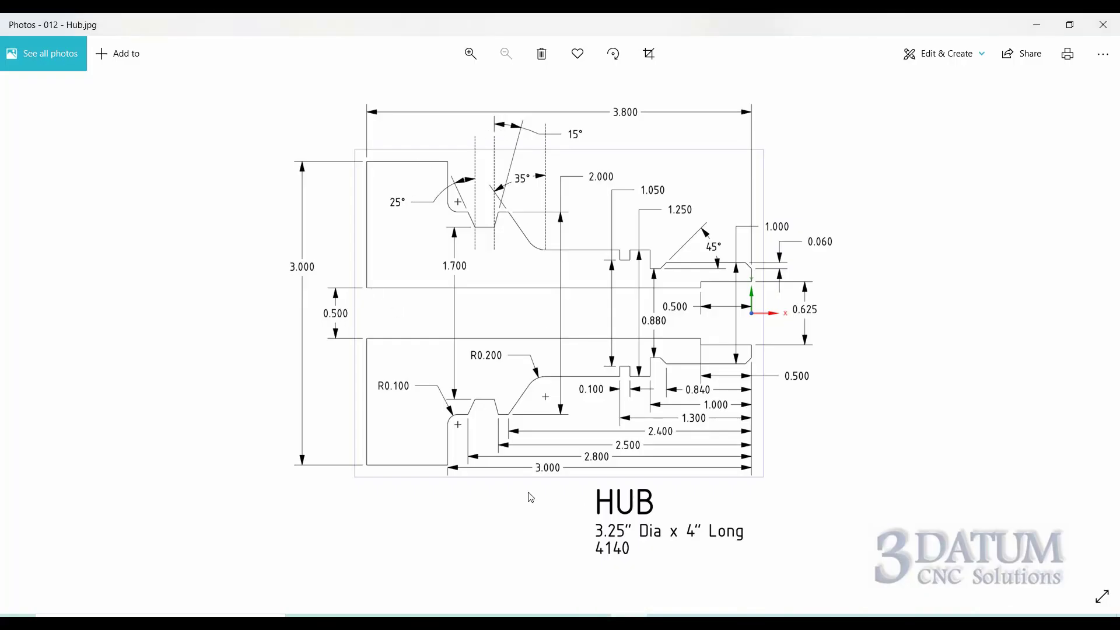
{"action": "key", "text": "alt+Tab"}
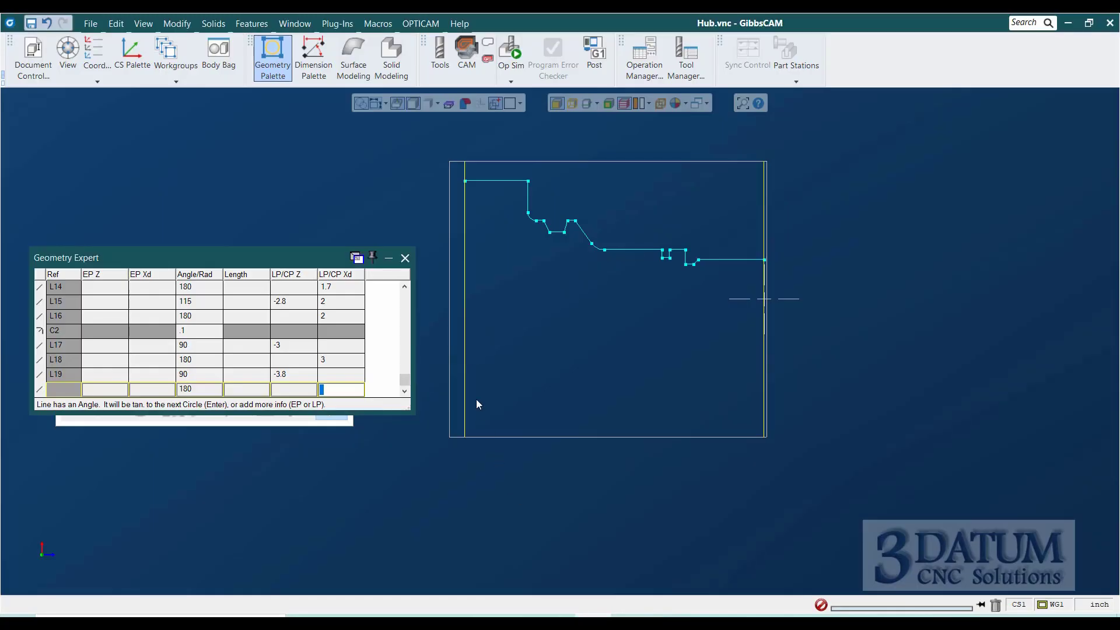
{"action": "type", "text": ".5"}
{"action": "key", "text": "Return"}
Check the counterbore's depth on the Hub drawing and create a 90-degree line through Z -.5.
{"action": "type", "text": "90"}
{"action": "key", "text": "Tab"}
{"action": "key", "text": "Tab"}
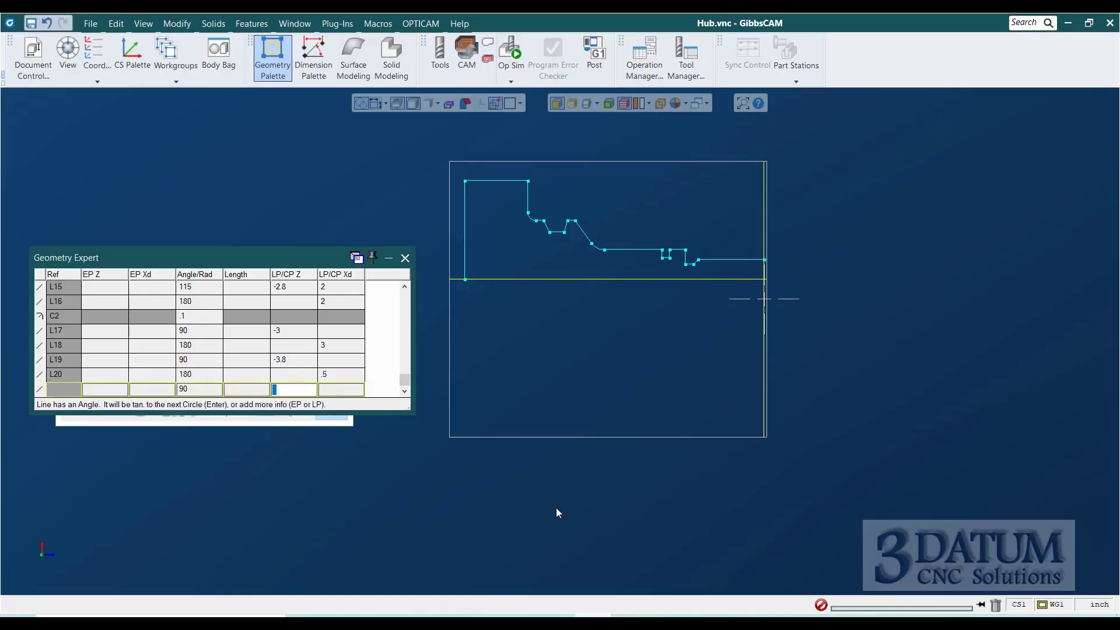
{"action": "key", "text": "alt+Tab"}
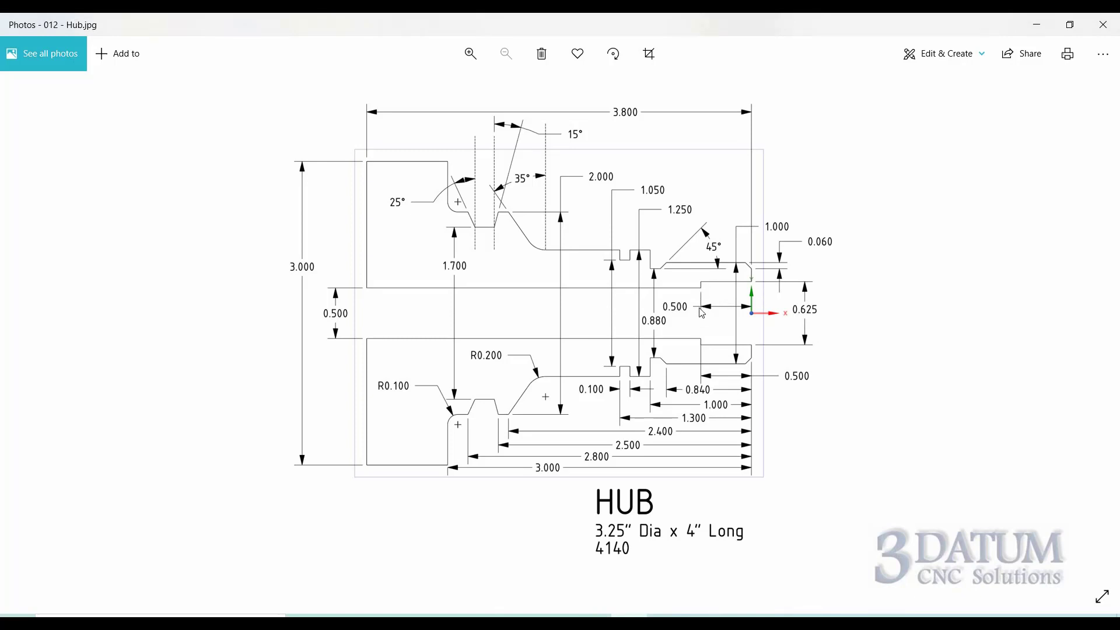
{"action": "key", "text": "alt+Tab"}
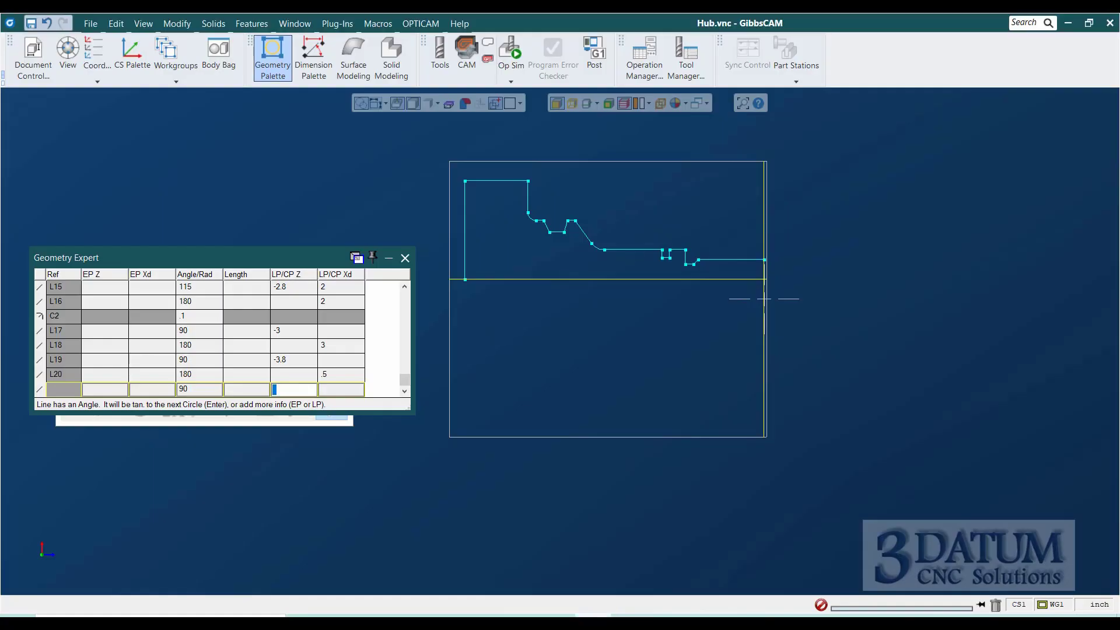
{"action": "type", "text": "-.5"}
{"action": "key", "text": "Return"}
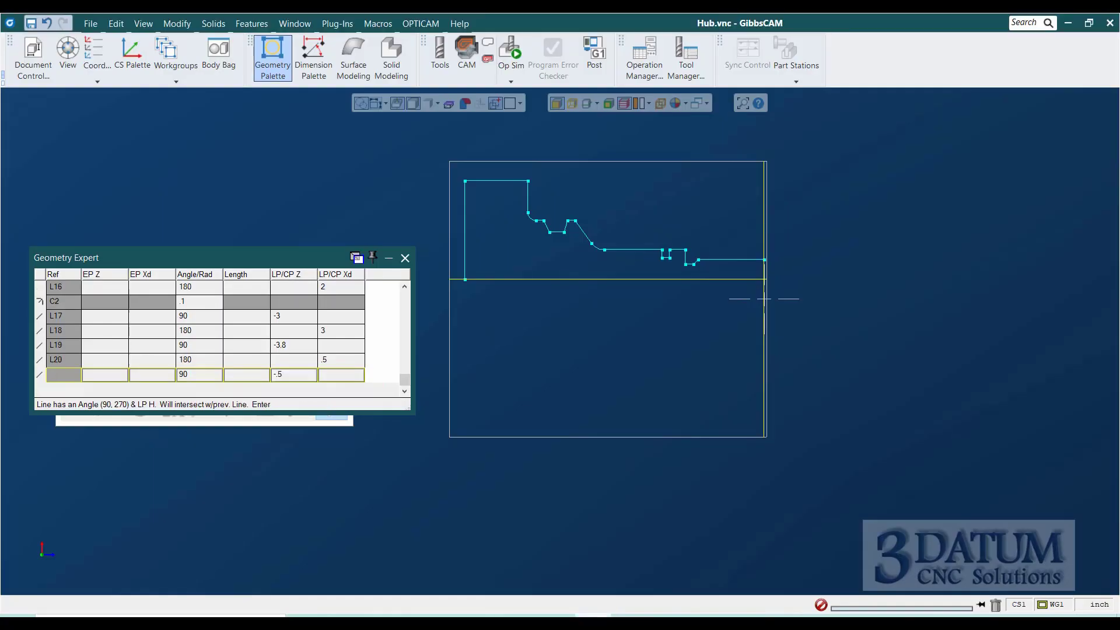
Check the counterbore's diameter on the Hub drawing and create a 180-degree line through Xd .625.
{"action": "type", "text": "180"}
{"action": "key", "text": "Tab"}
{"action": "key", "text": "Tab"}
{"action": "key", "text": "Tab"}
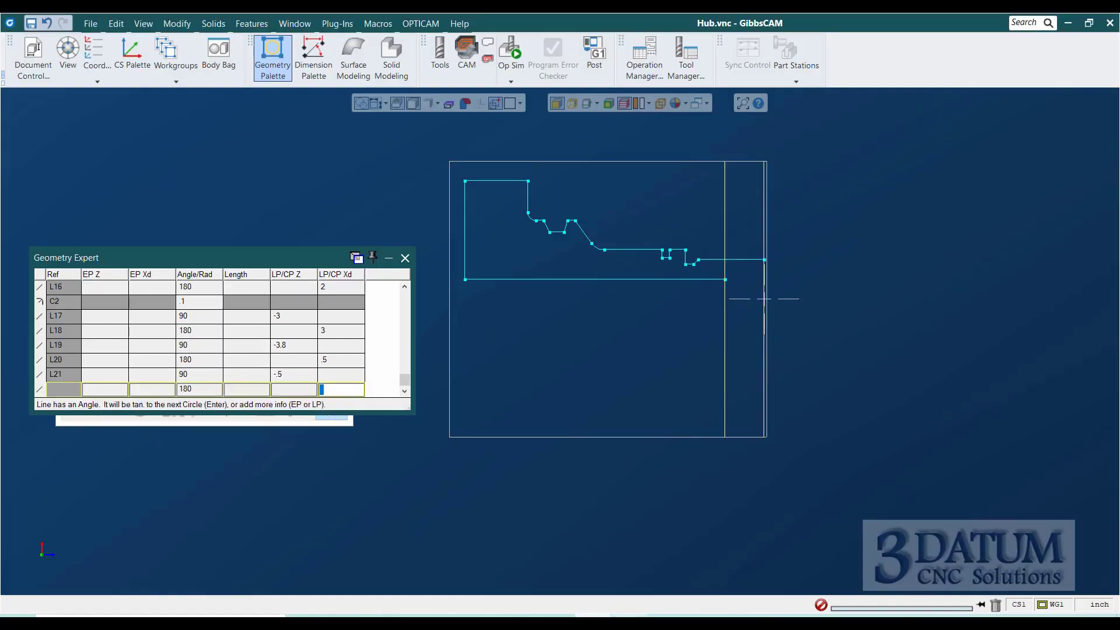
{"action": "key", "text": "alt+Tab"}
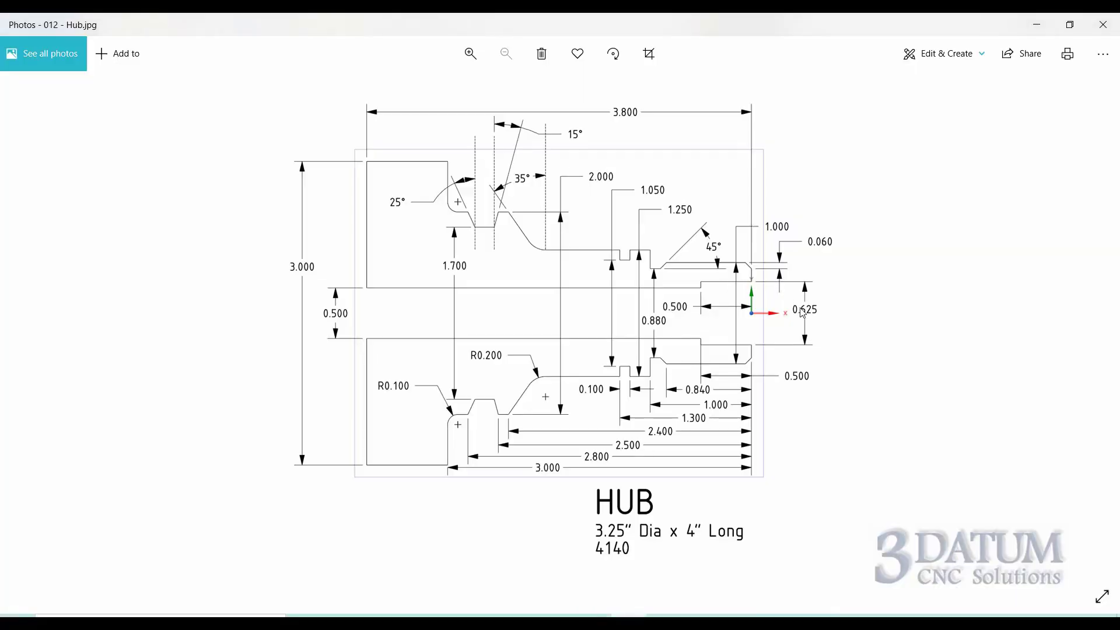
{"action": "left_click", "coordinate": [593, 616]}
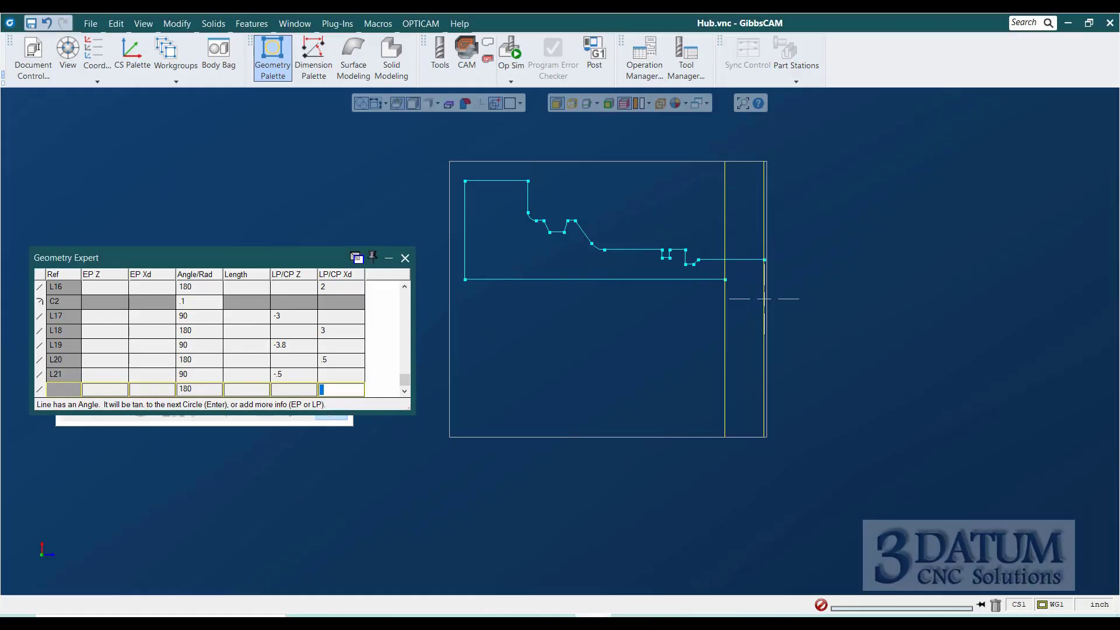
{"action": "type", "text": ".625"}
{"action": "key", "text": "Return"}
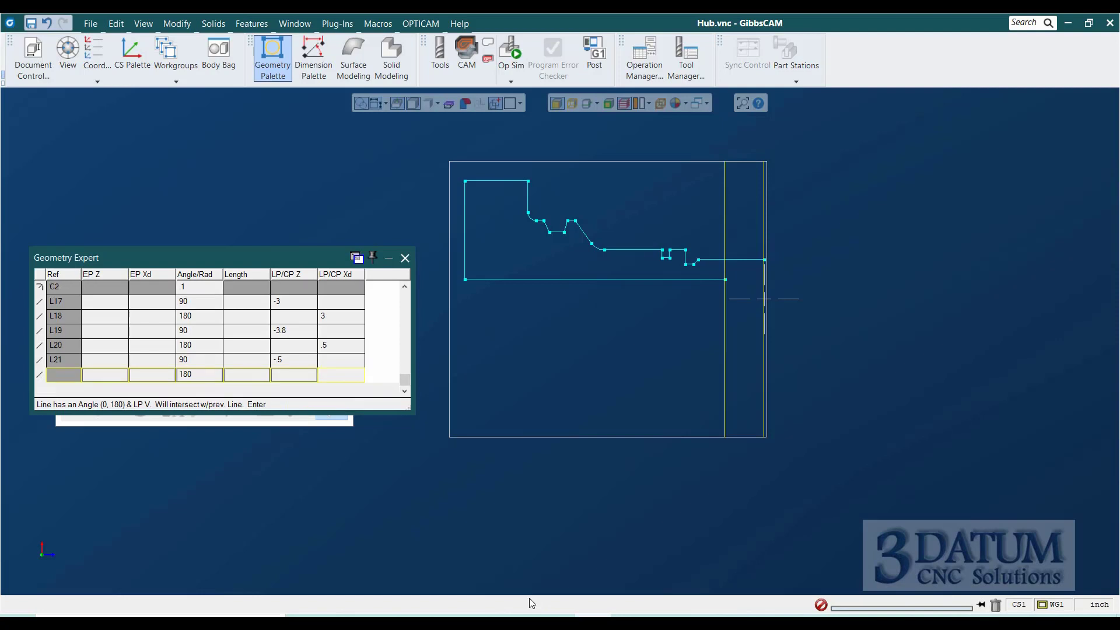
Close the profile from the counterbore line back to the front face and exit Geometry Expert.
{"action": "type", "text": "90"}
{"action": "key", "text": "Tab"}
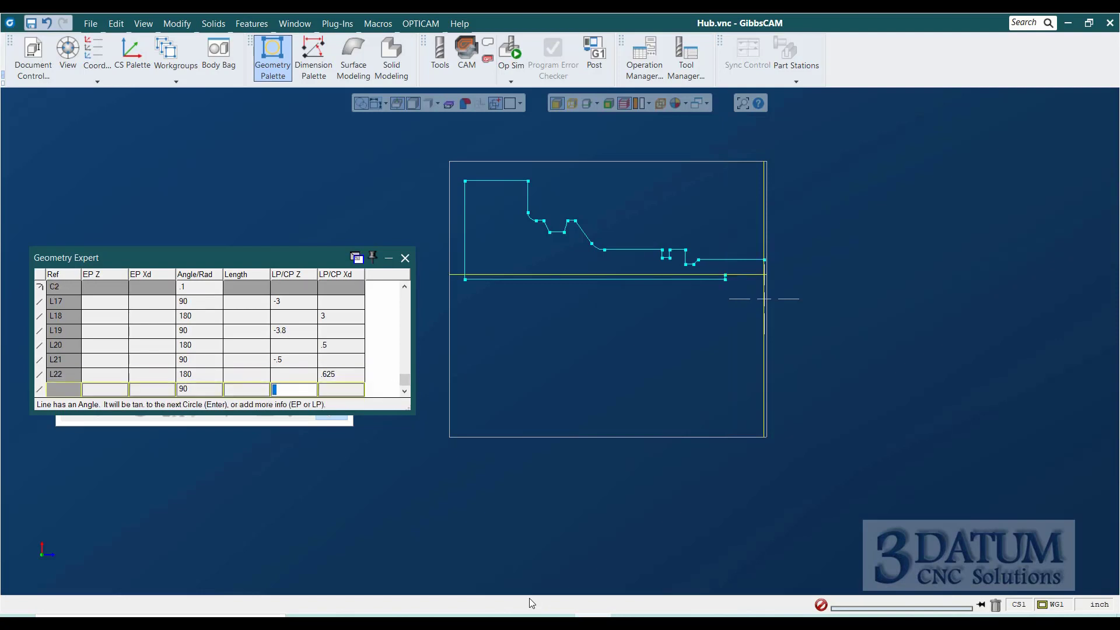
{"action": "left_click", "coordinate": [39, 390]}
{"action": "left_click", "coordinate": [152, 394]}
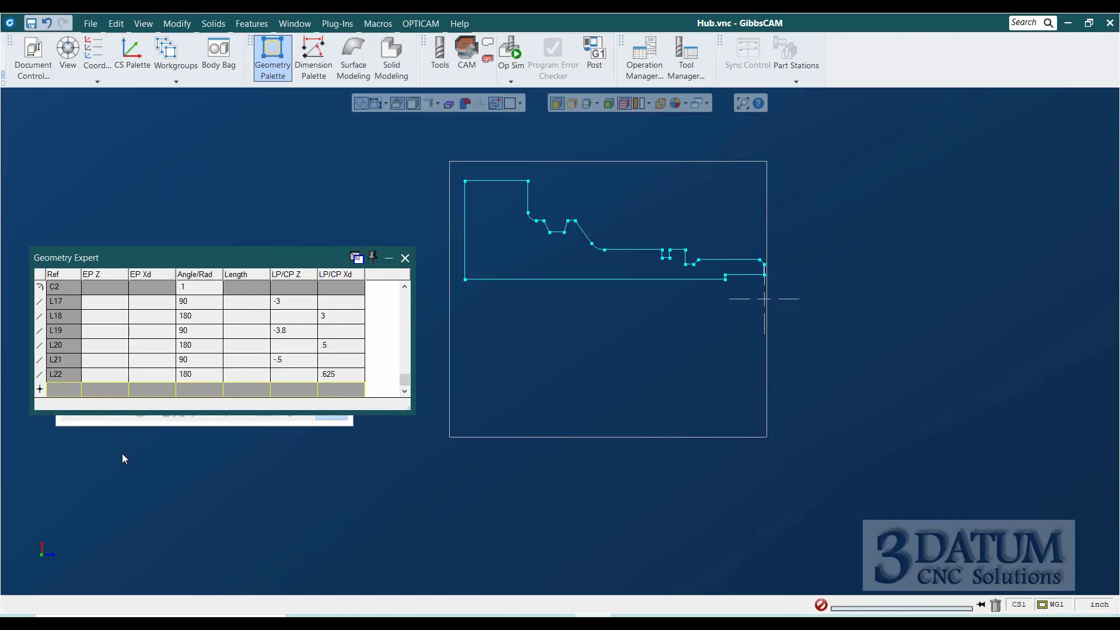
{"action": "left_click", "coordinate": [405, 259]}
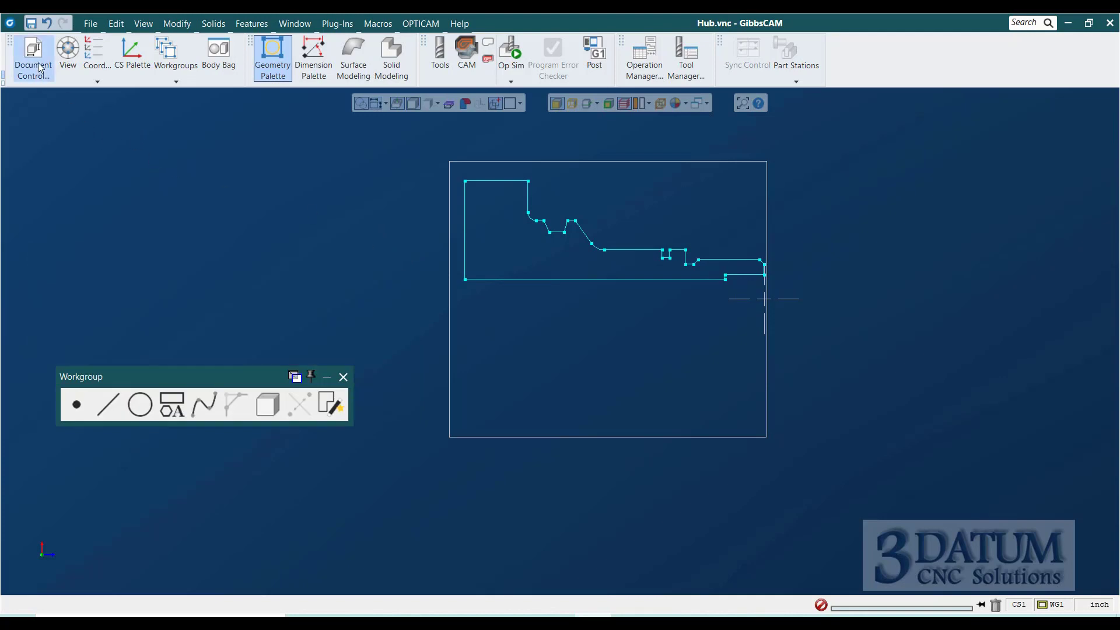
Save the Hub part from its document settings and close them.
{"action": "left_click", "coordinate": [41, 71]}
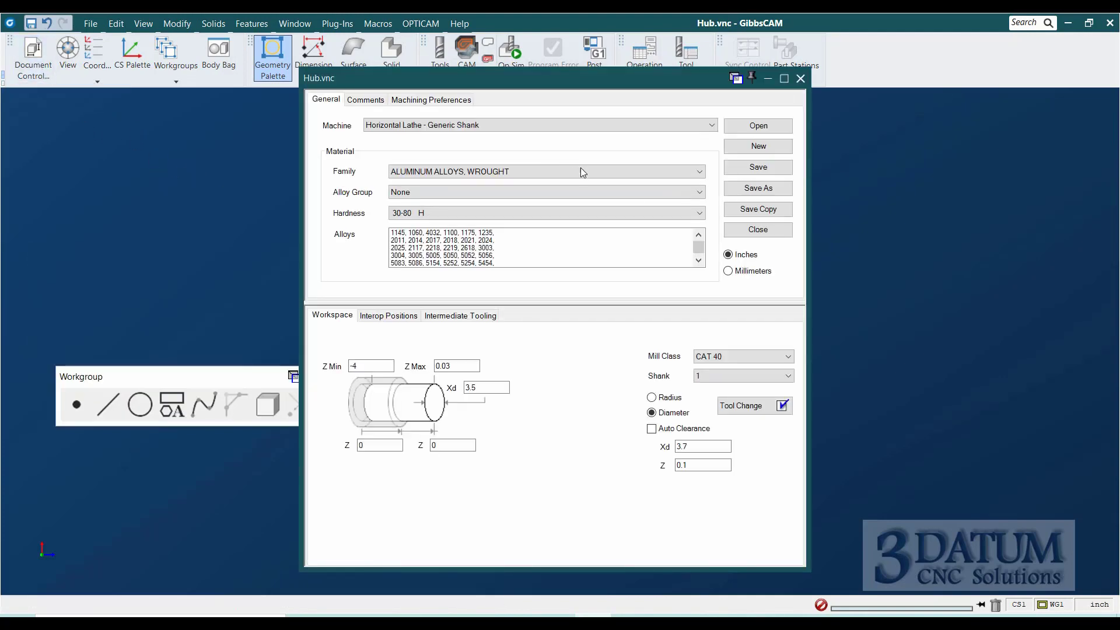
{"action": "left_click", "coordinate": [767, 169]}
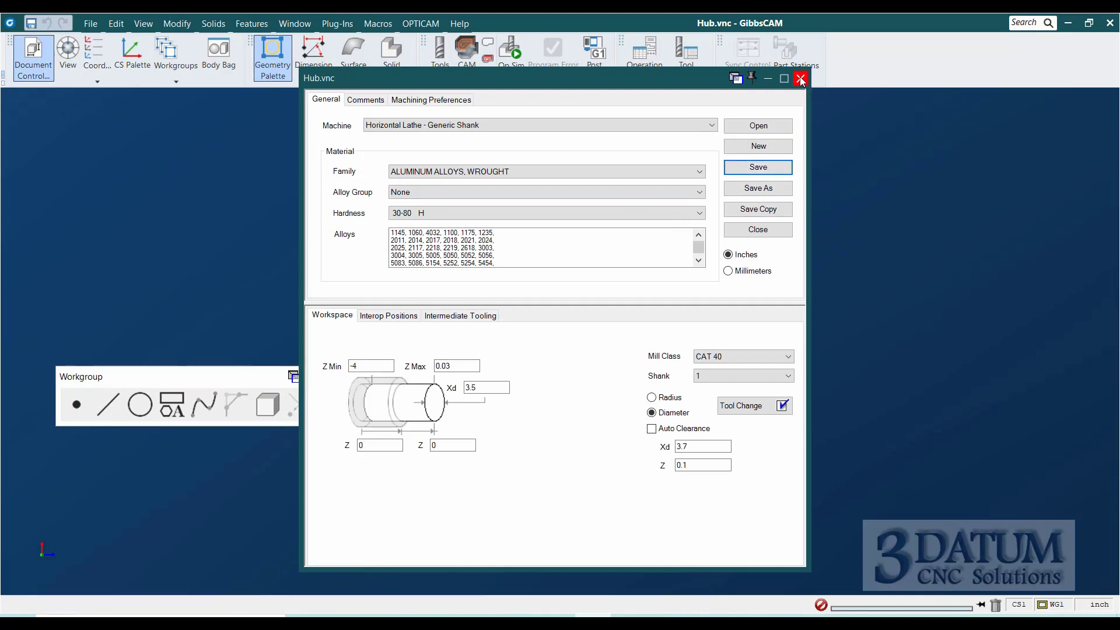
{"action": "left_click", "coordinate": [801, 79]}
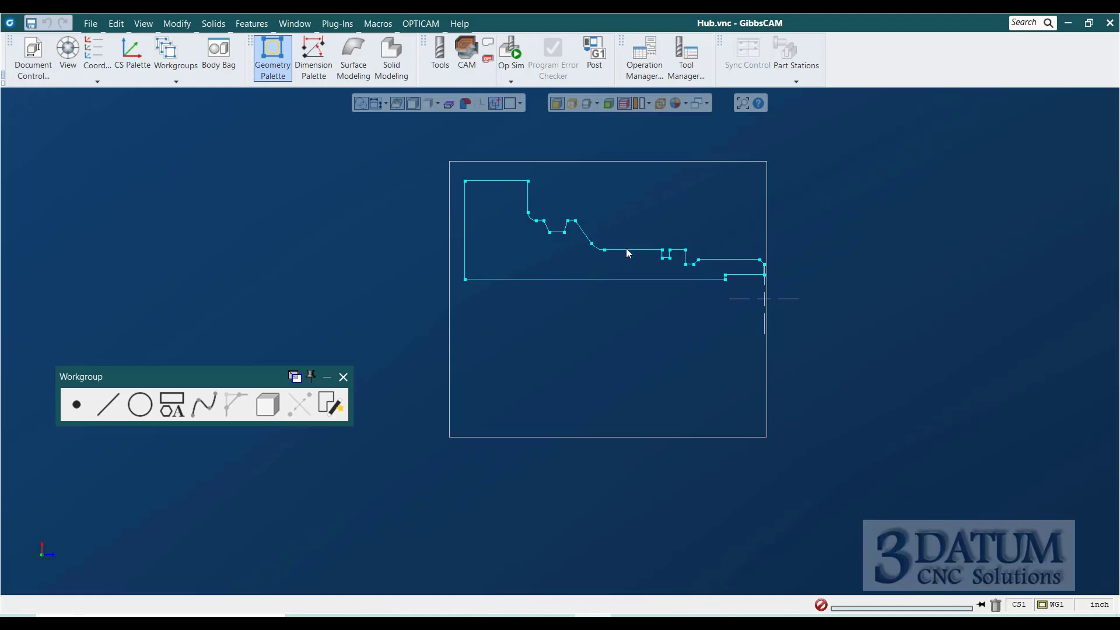
Open the Hub part's document settings again.
{"action": "left_click", "coordinate": [589, 247]}
{"action": "left_click", "coordinate": [33, 58]}
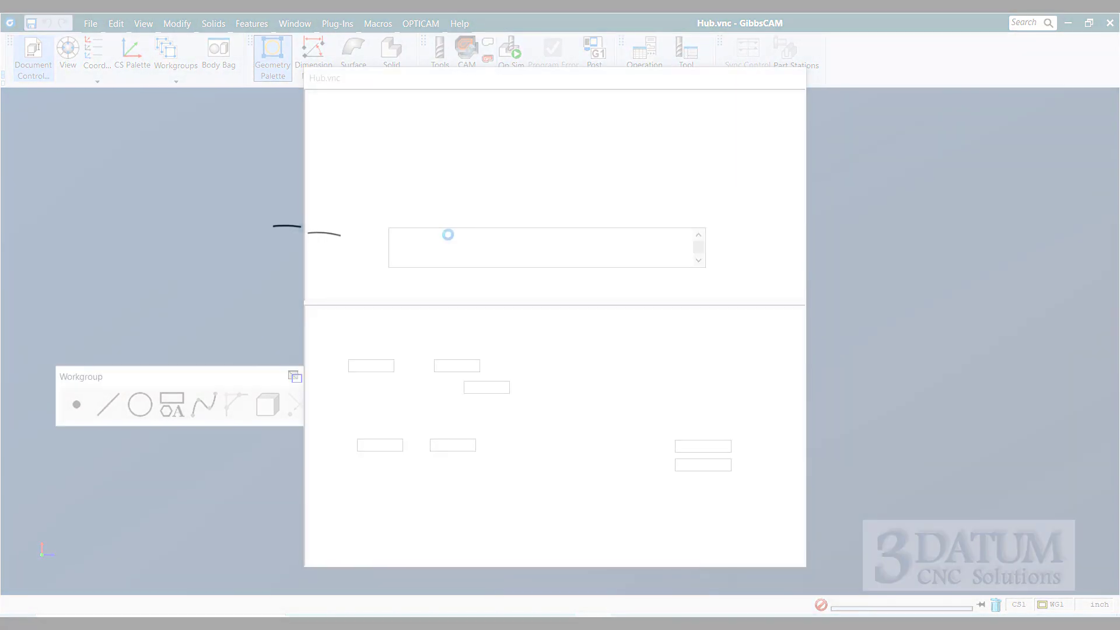